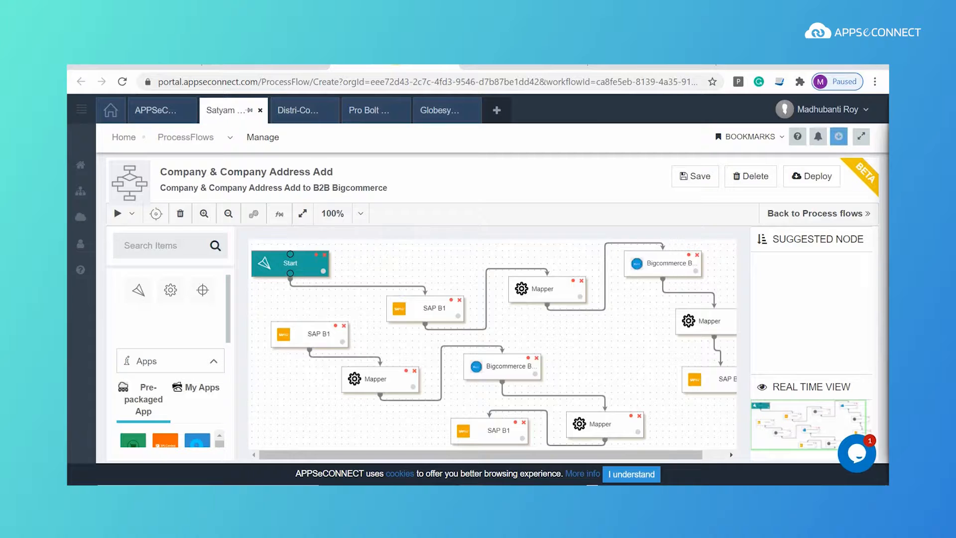
Step: Review the Company & Company Address Add process flow, then switch to SAP Business One
{"action": "mouse_move", "coordinate": [587, 485]}
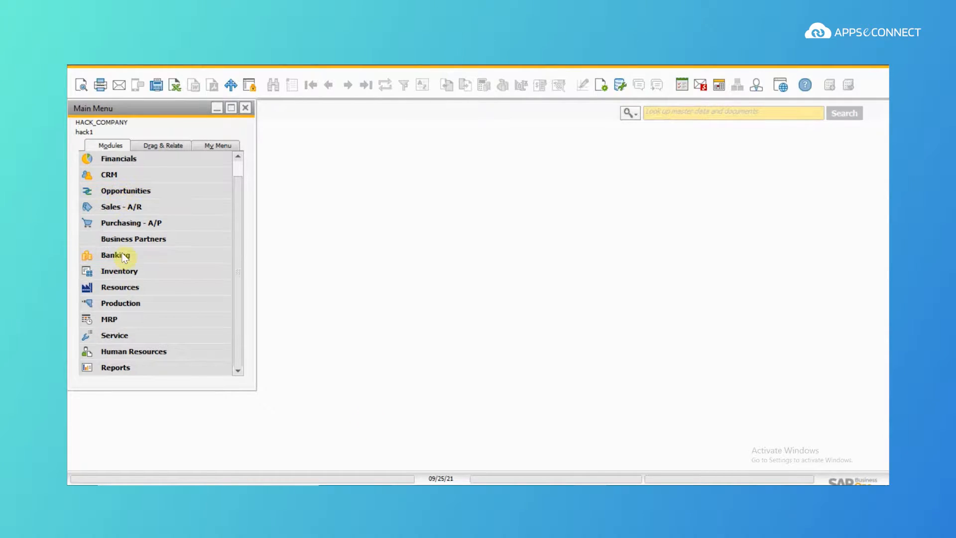
Step: Add a new business partner 'Techno Solution' with its partner code, main phone number and e-mail
{"action": "left_click", "coordinate": [128, 244]}
{"action": "left_click", "coordinate": [134, 255]}
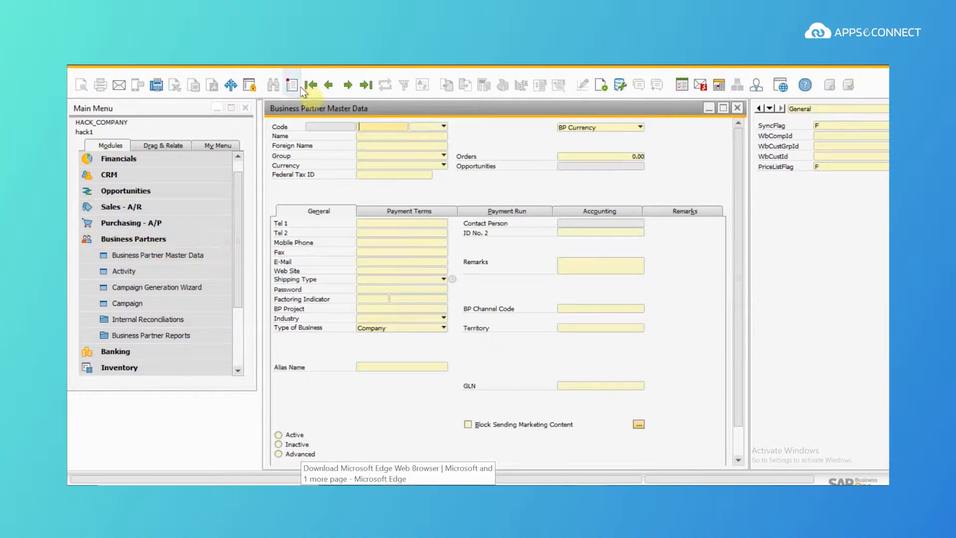
{"action": "left_click", "coordinate": [299, 85]}
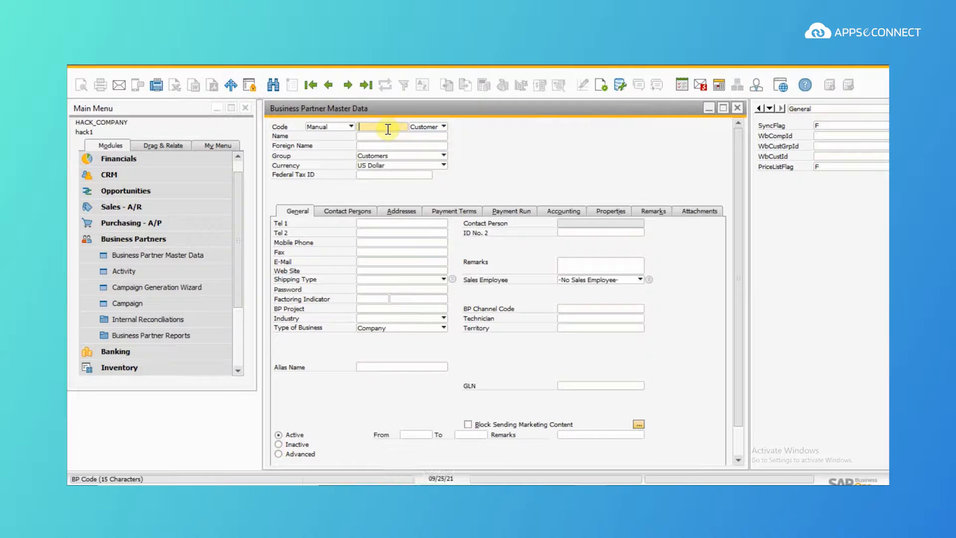
{"action": "type", "text": "Bp667"}
{"action": "left_click", "coordinate": [389, 135]}
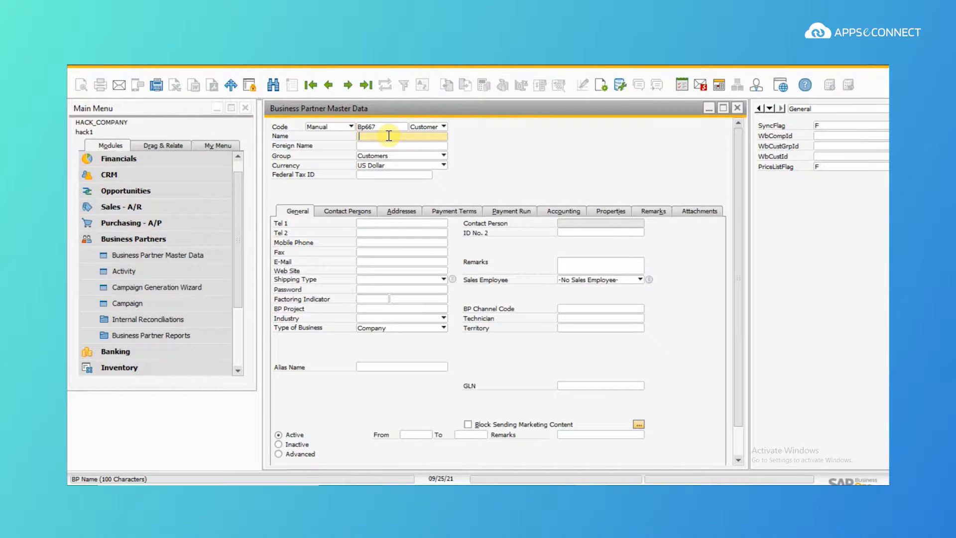
{"action": "type", "text": "Techno Solution"}
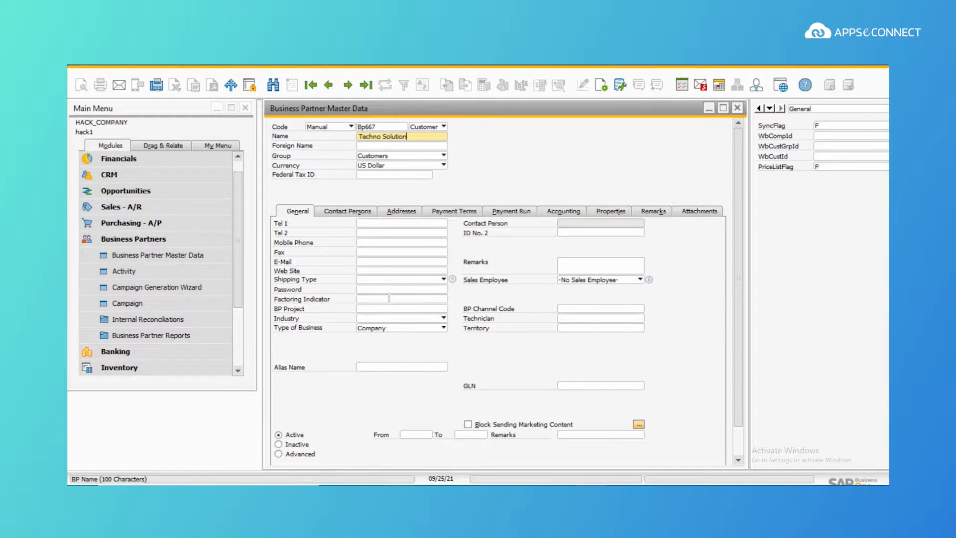
{"action": "left_click", "coordinate": [367, 223]}
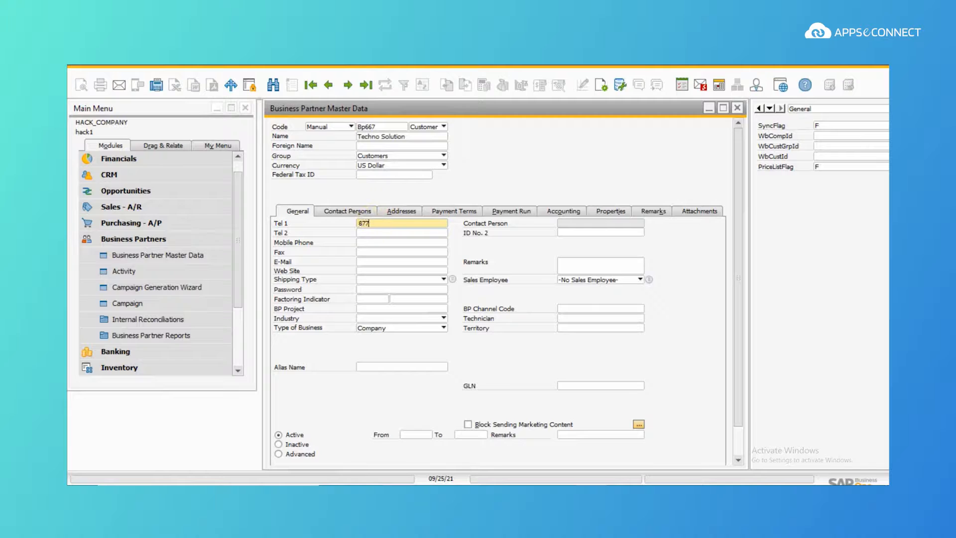
{"action": "left_click", "coordinate": [377, 252]}
{"action": "left_click", "coordinate": [378, 263]}
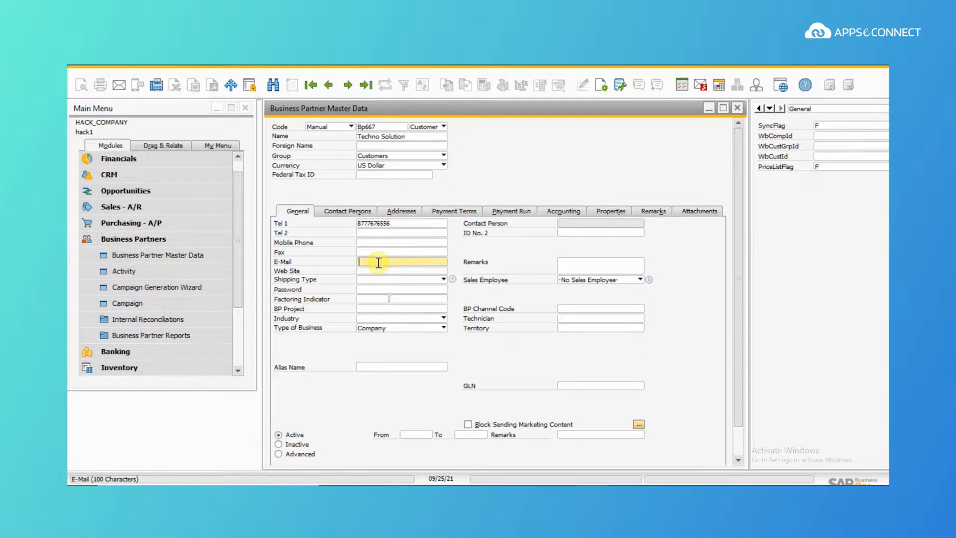
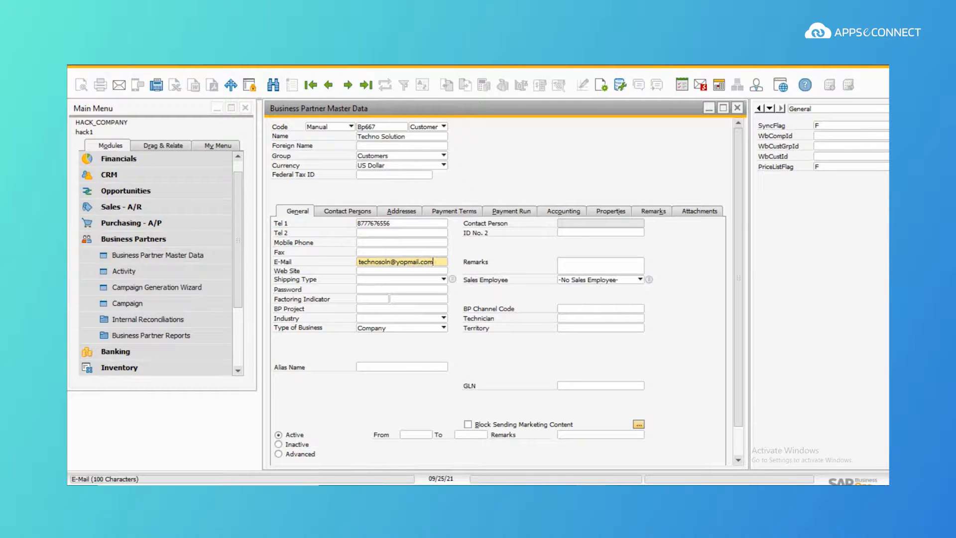
Step: Define a Florida bill-to address with zip 32009, then begin a new contact person
{"action": "left_click", "coordinate": [398, 212]}
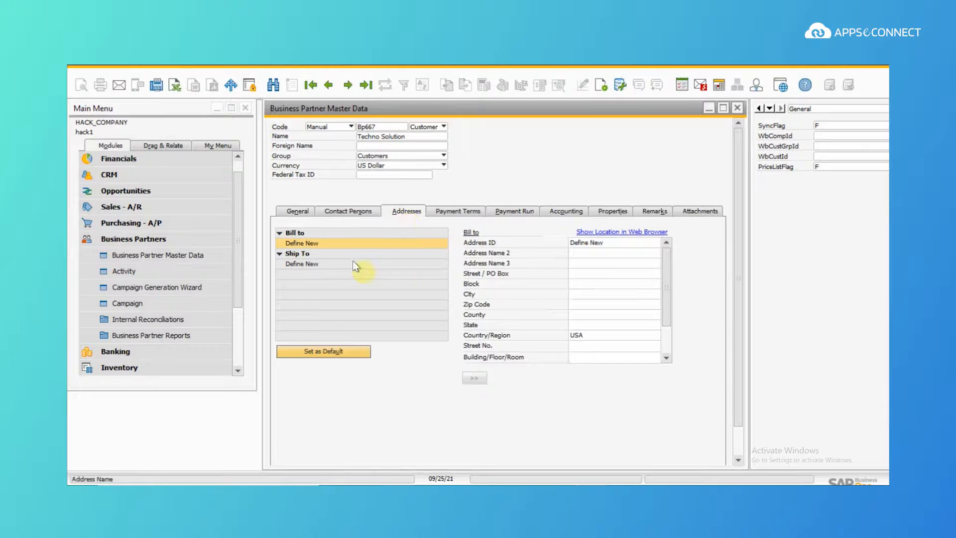
{"action": "left_click", "coordinate": [592, 243]}
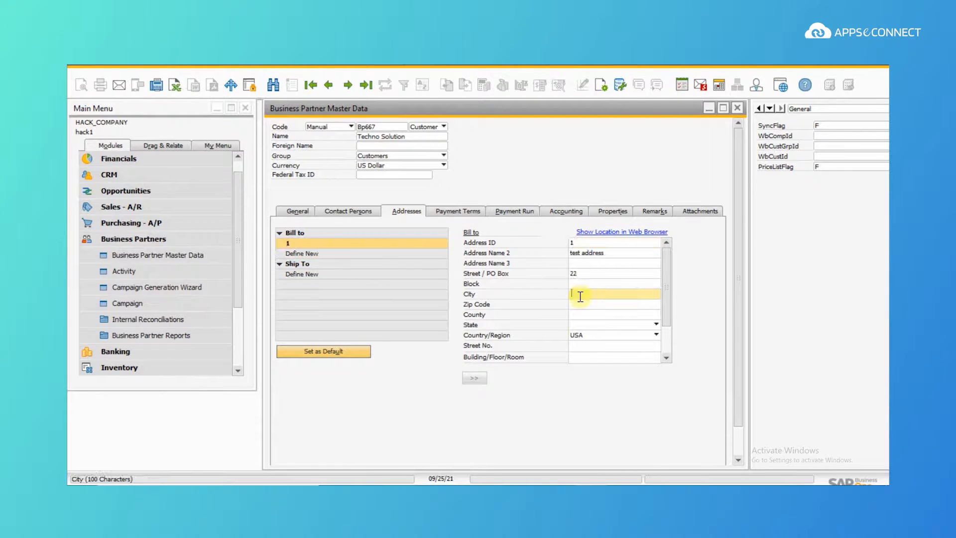
{"action": "type", "text": "florida"}
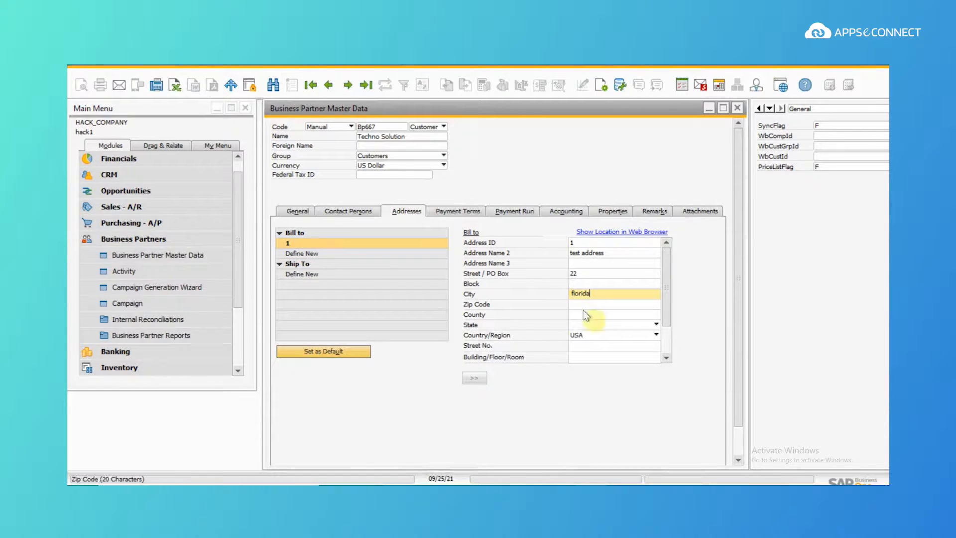
{"action": "left_click", "coordinate": [591, 304]}
{"action": "type", "text": "32009"}
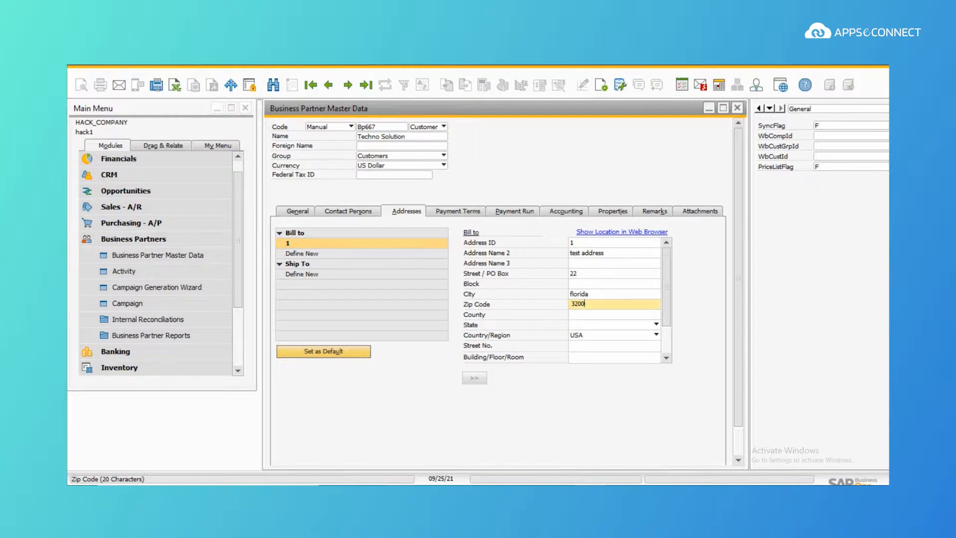
{"action": "left_click", "coordinate": [602, 316]}
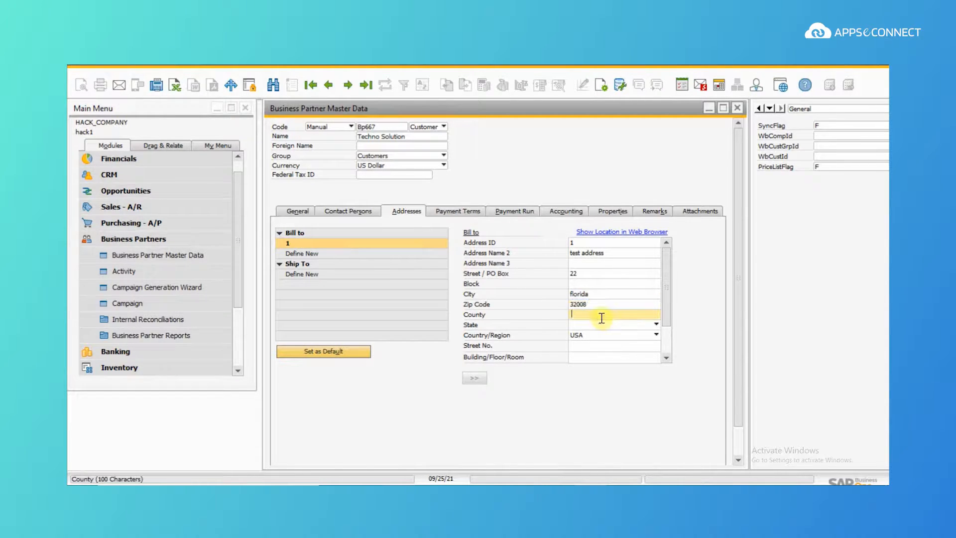
{"action": "left_click", "coordinate": [599, 345]}
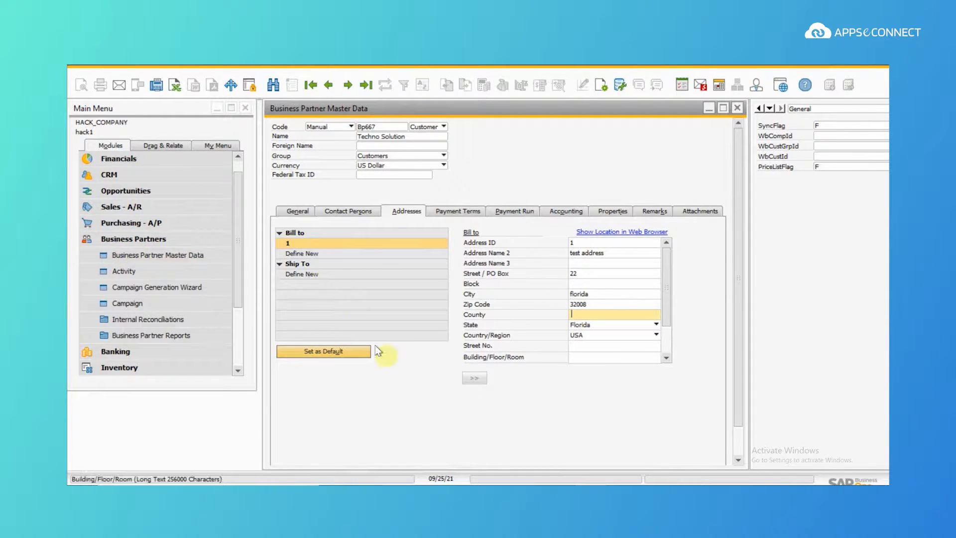
{"action": "left_click", "coordinate": [362, 213]}
{"action": "left_click", "coordinate": [563, 229]}
Step: Enter contact 1 with the contact's first name, last name, phone number and e-mail
{"action": "type", "text": "1"}
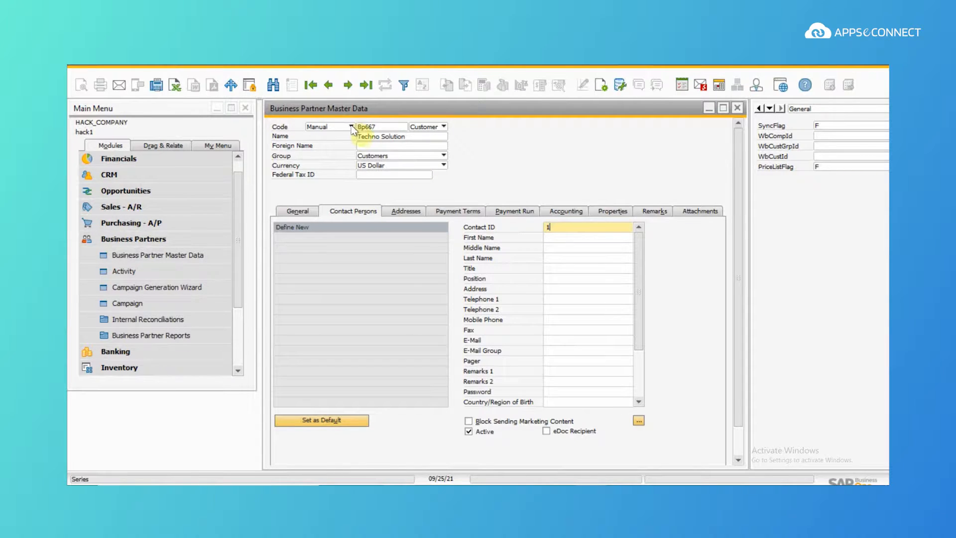
{"action": "left_click", "coordinate": [573, 239]}
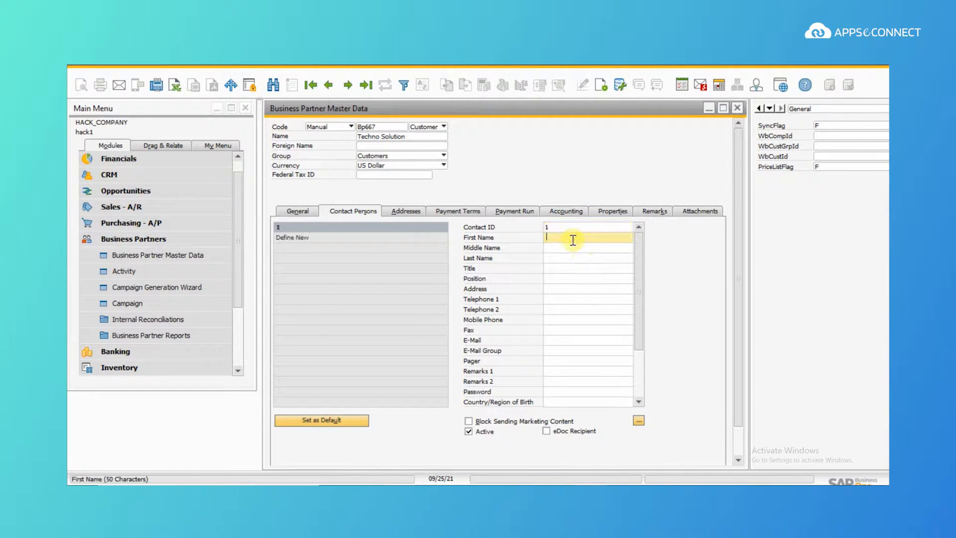
{"action": "left_click", "coordinate": [585, 256]}
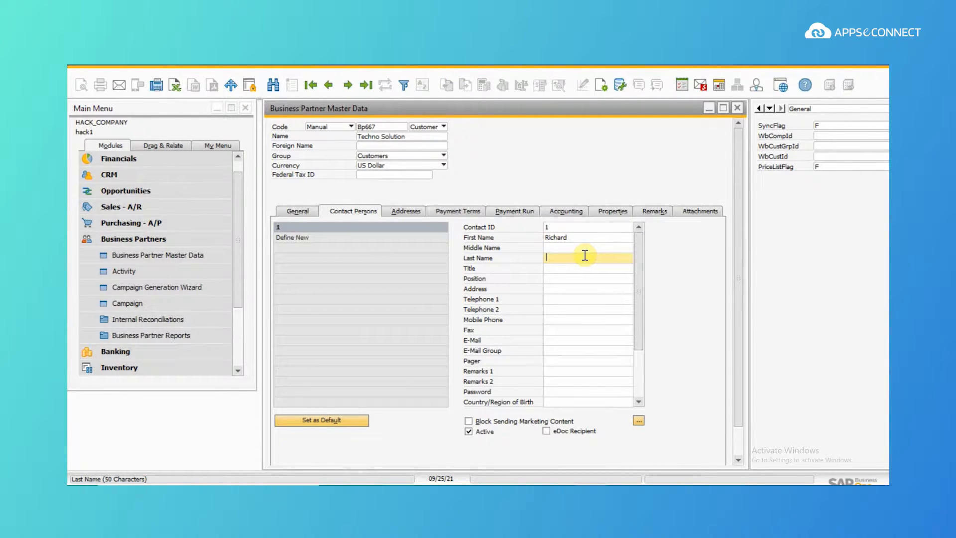
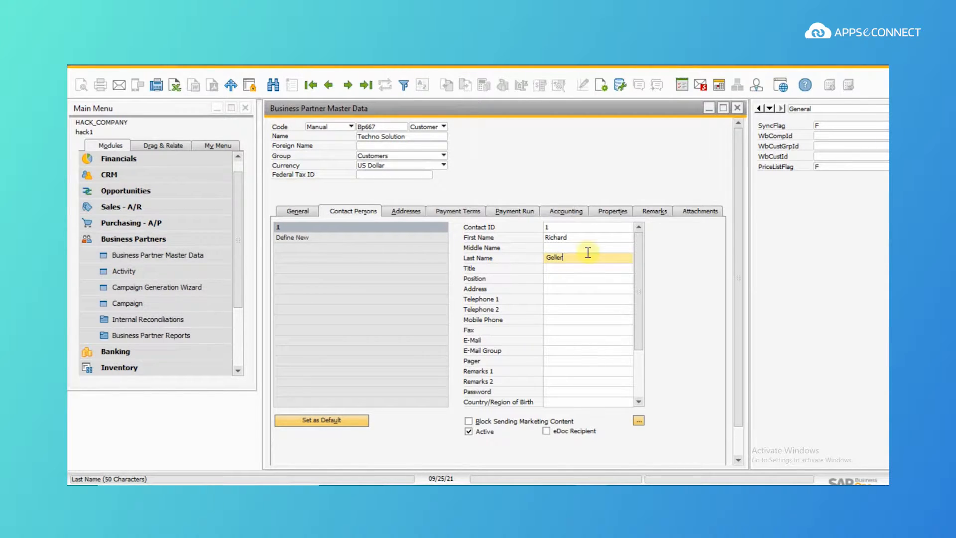
{"action": "left_click", "coordinate": [556, 300]}
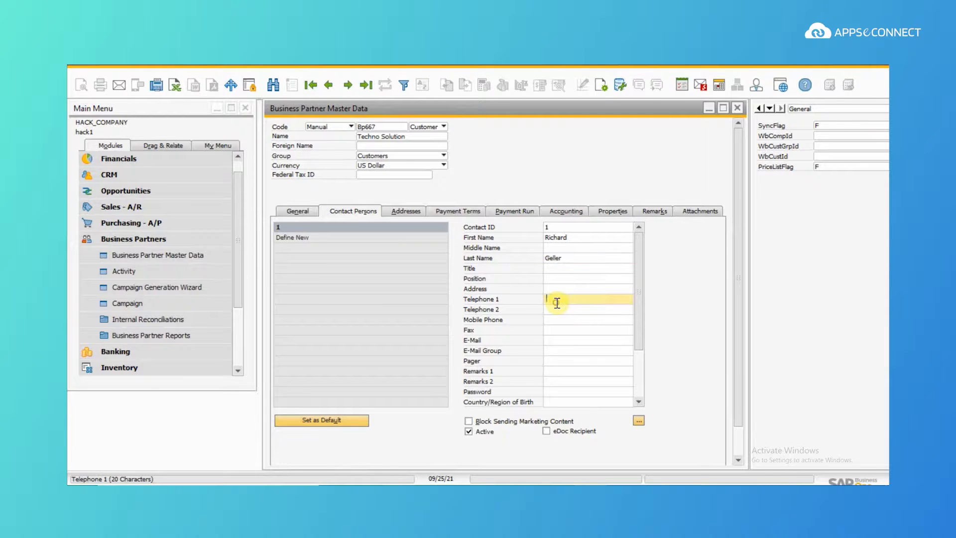
{"action": "left_click", "coordinate": [560, 342]}
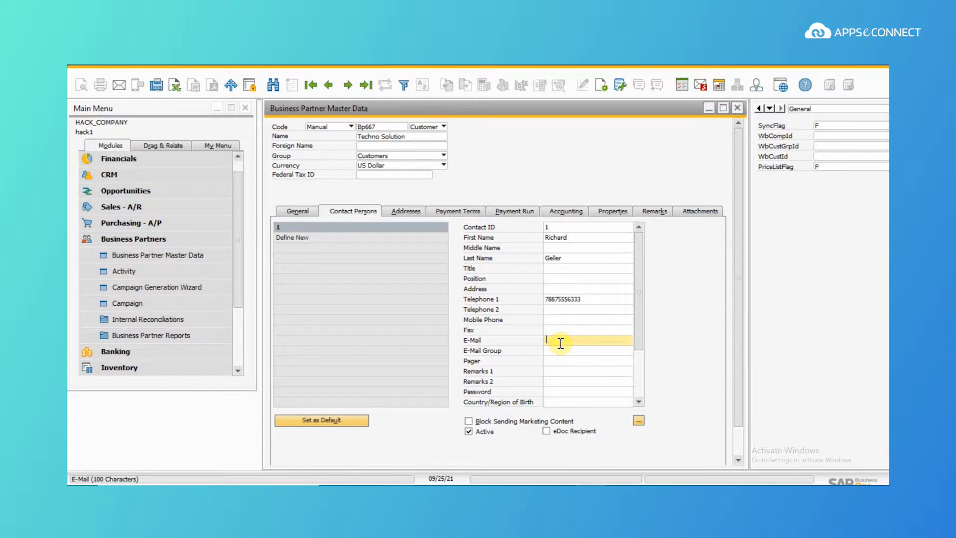
{"action": "type", "text": "rocich"}
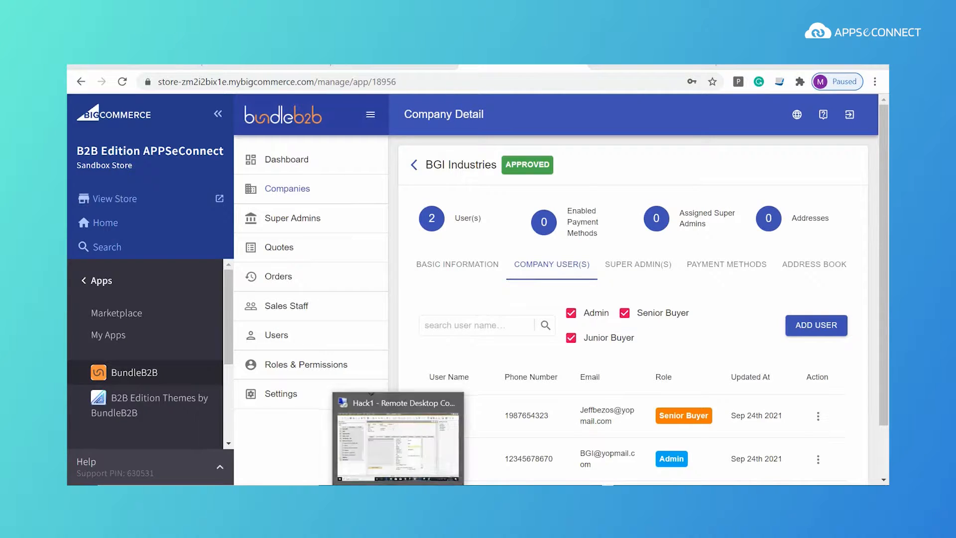
Step: Add the Techno Solution business partner record to SAP Business One
{"action": "left_click", "coordinate": [399, 492]}
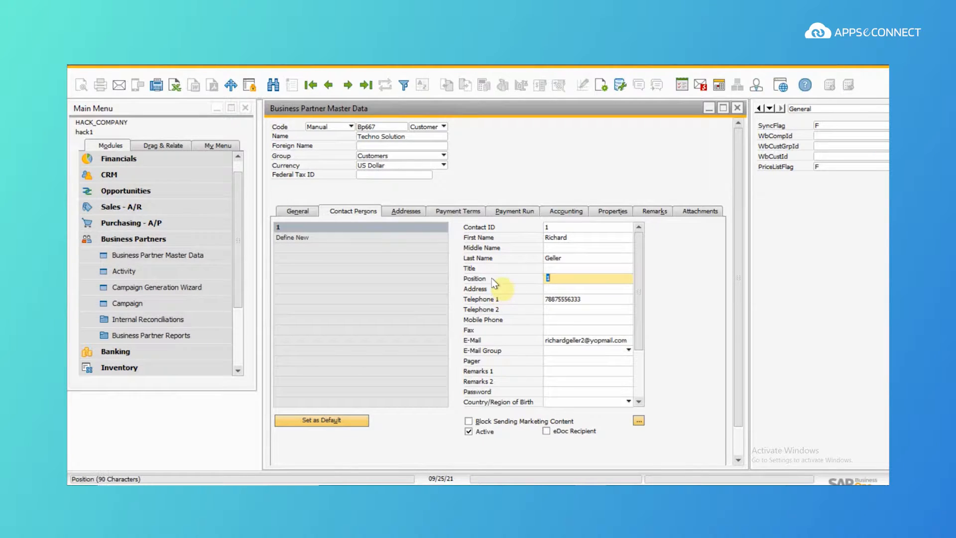
{"action": "left_click", "coordinate": [571, 280]}
{"action": "left_click", "coordinate": [637, 334]}
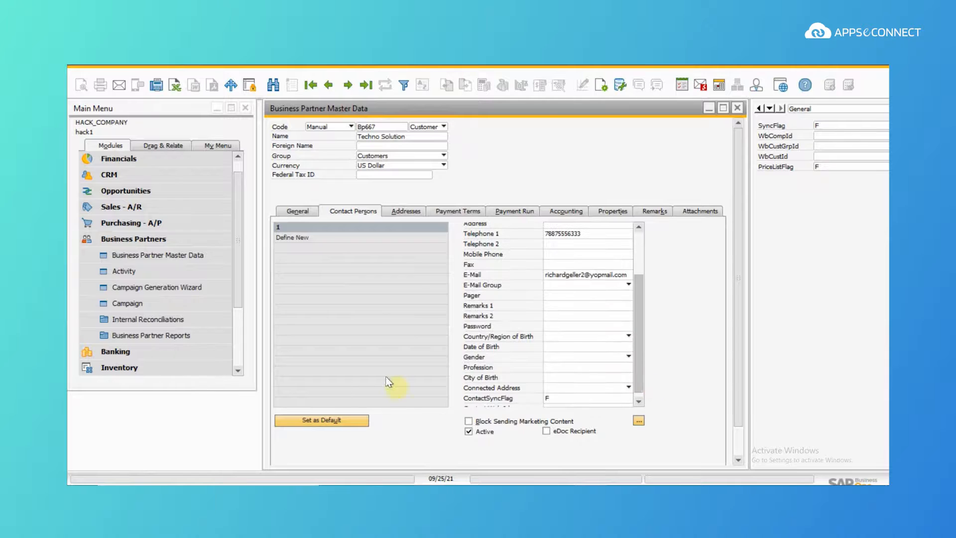
{"action": "left_click_drag", "start_coordinate": [743, 412], "coordinate": [745, 444]}
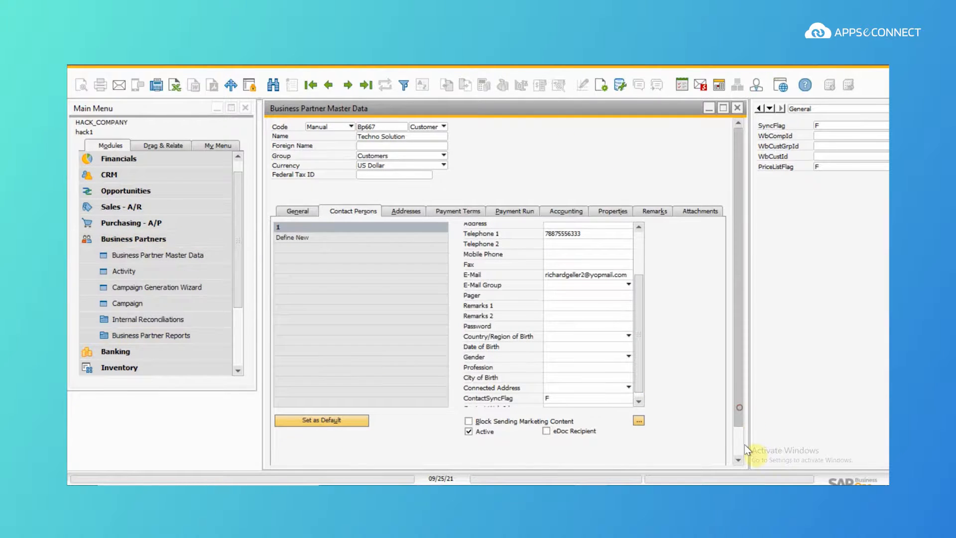
{"action": "left_click", "coordinate": [305, 455]}
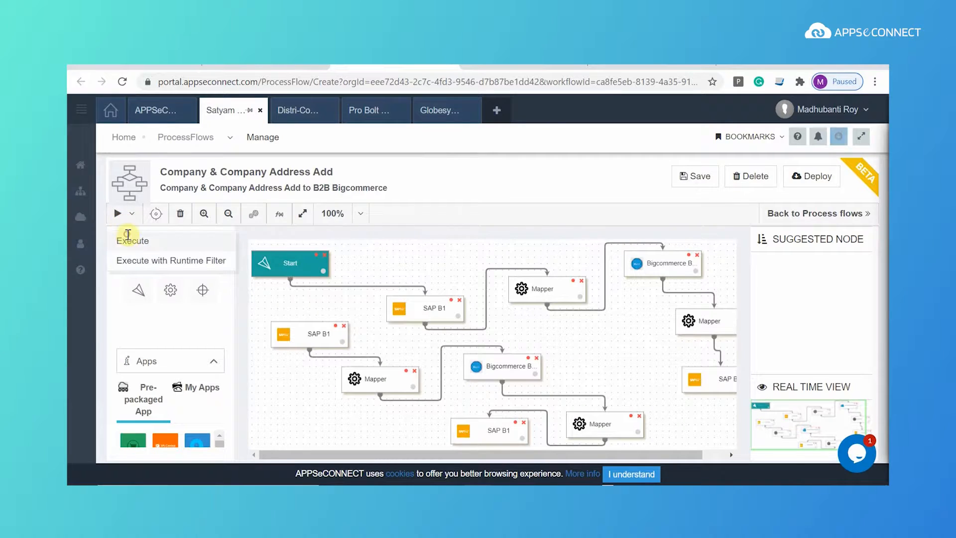
Step: Execute the Company & Company Address Add flow and check its 8111ms Success run in the history
{"action": "left_click", "coordinate": [127, 237]}
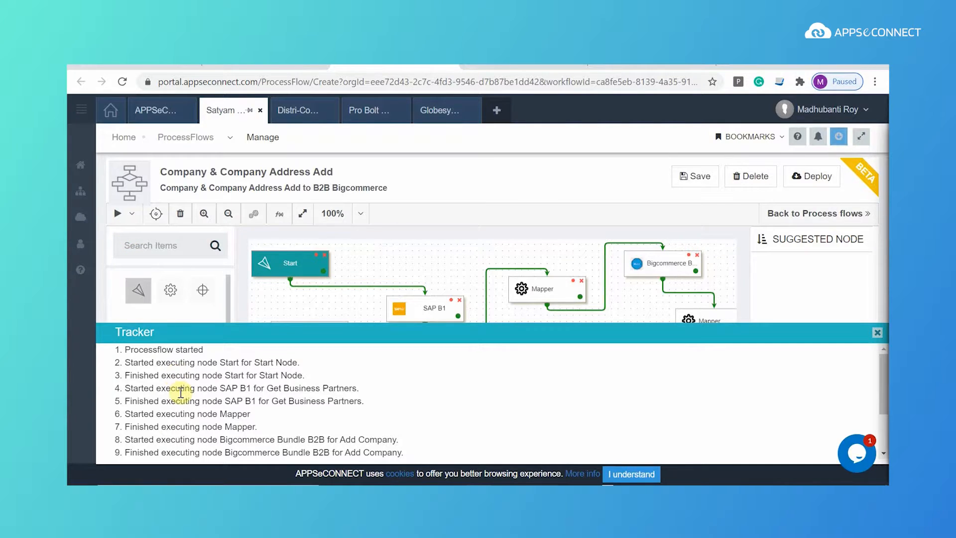
{"action": "scroll", "coordinate": [181, 391], "scroll_direction": "down", "scroll_amount": 2}
{"action": "scroll", "coordinate": [181, 391], "scroll_direction": "up", "scroll_amount": 2}
{"action": "scroll", "coordinate": [181, 391], "scroll_direction": "down", "scroll_amount": 2}
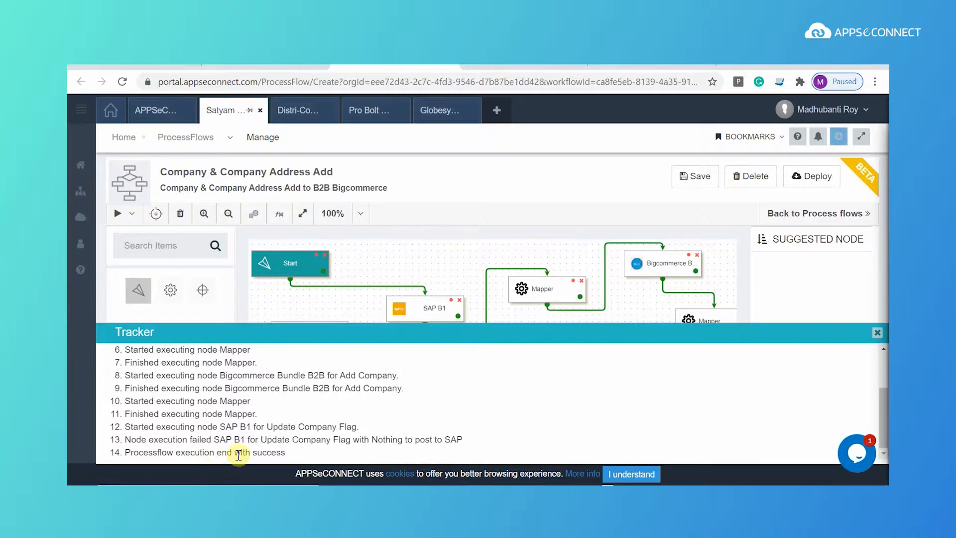
{"action": "left_click", "coordinate": [275, 69]}
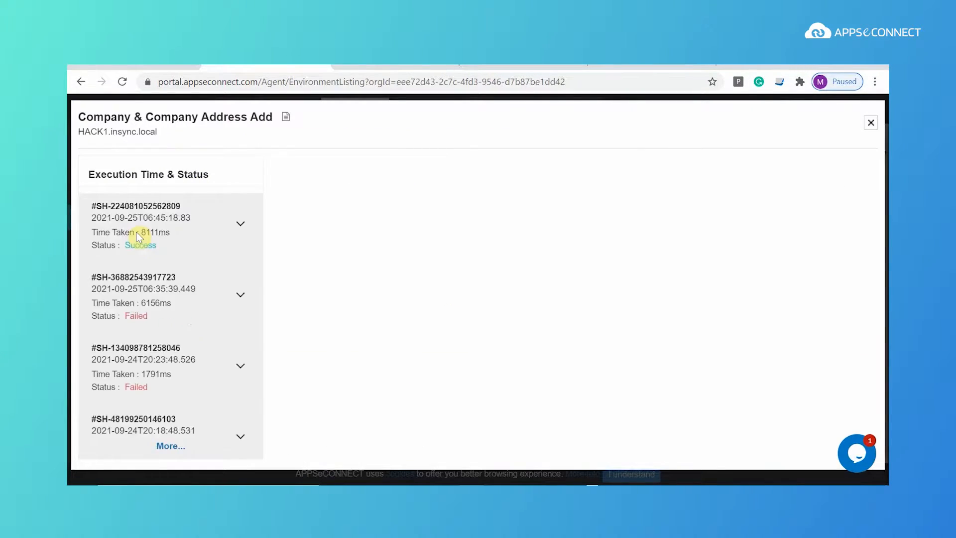
Step: Inspect the successful run's Bigcommerce Bundle B2B transaction file confirming the company was created
{"action": "left_click", "coordinate": [137, 235]}
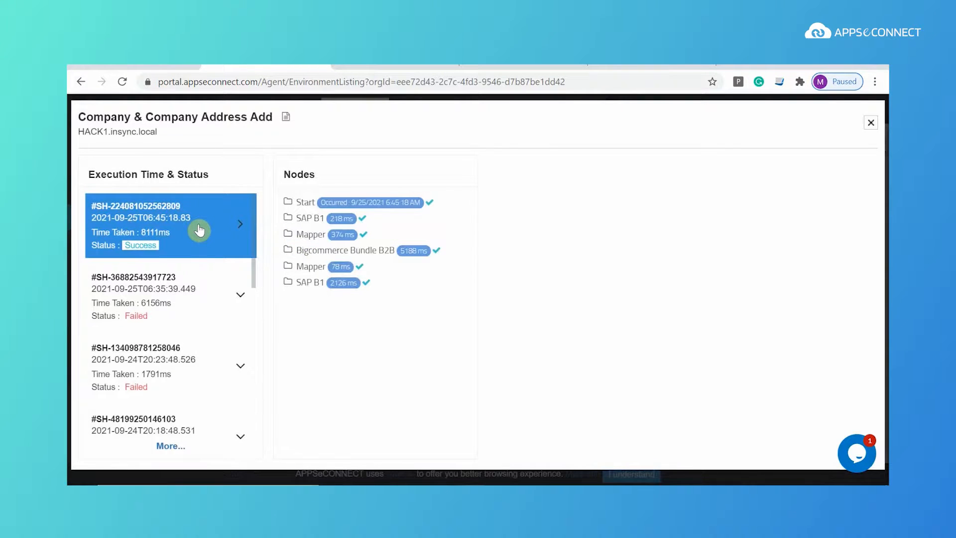
{"action": "left_click", "coordinate": [330, 257]}
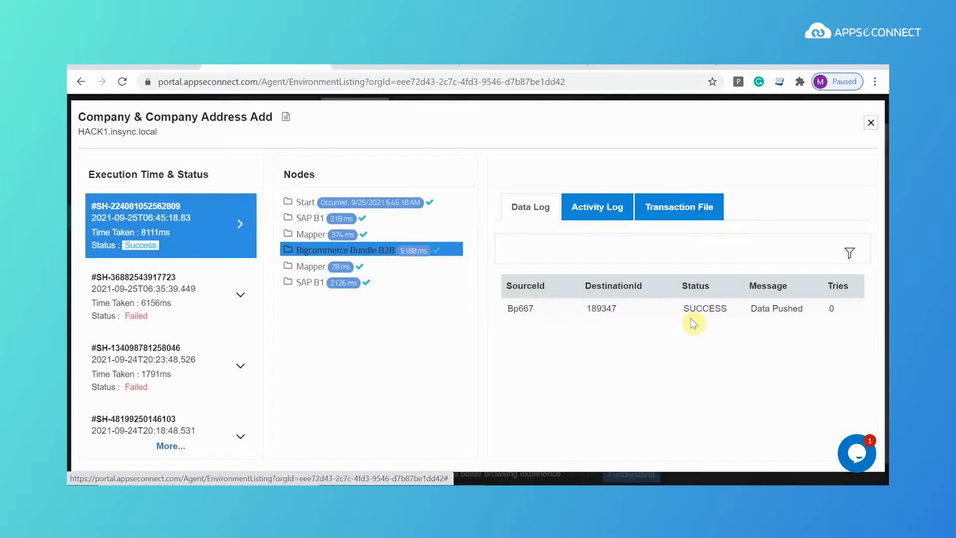
{"action": "left_click", "coordinate": [702, 205]}
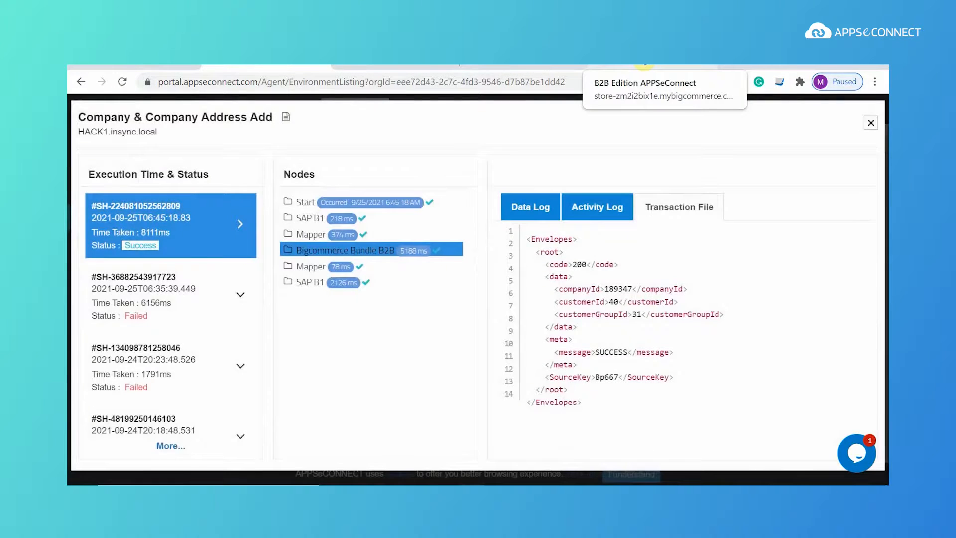
{"action": "left_click", "coordinate": [647, 66]}
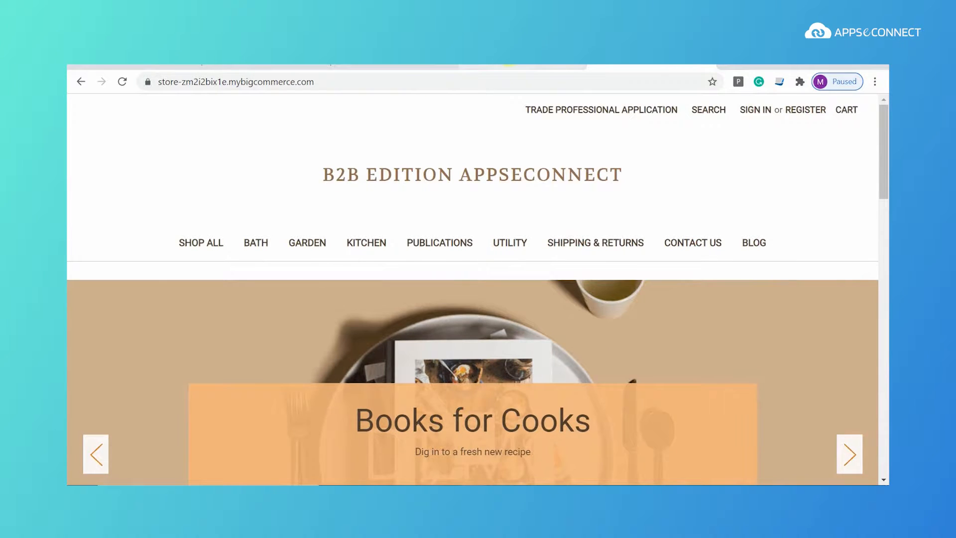
Step: Open the approved Techno Solution company in group 31 from the BundleB2B Companies list
{"action": "left_click", "coordinate": [513, 67]}
{"action": "left_click", "coordinate": [282, 191]}
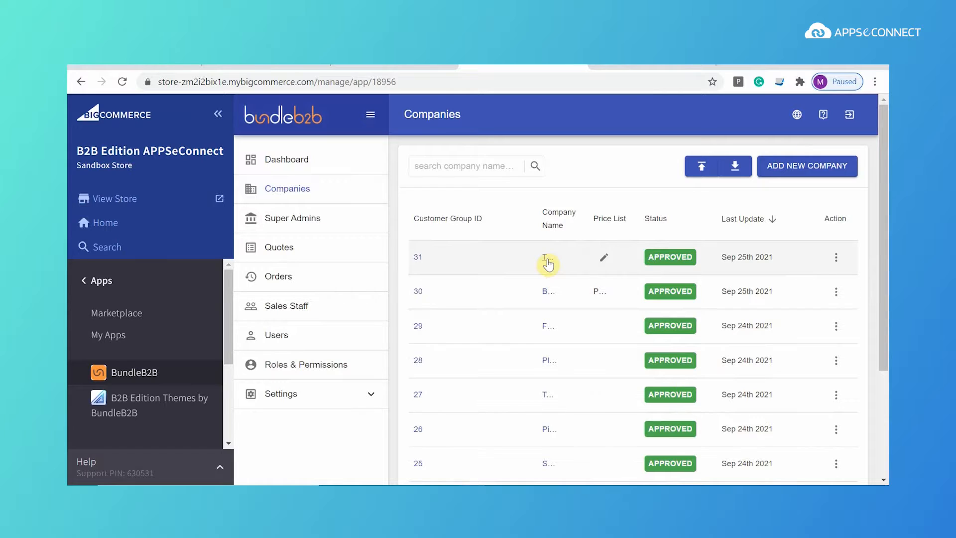
{"action": "left_click", "coordinate": [548, 263]}
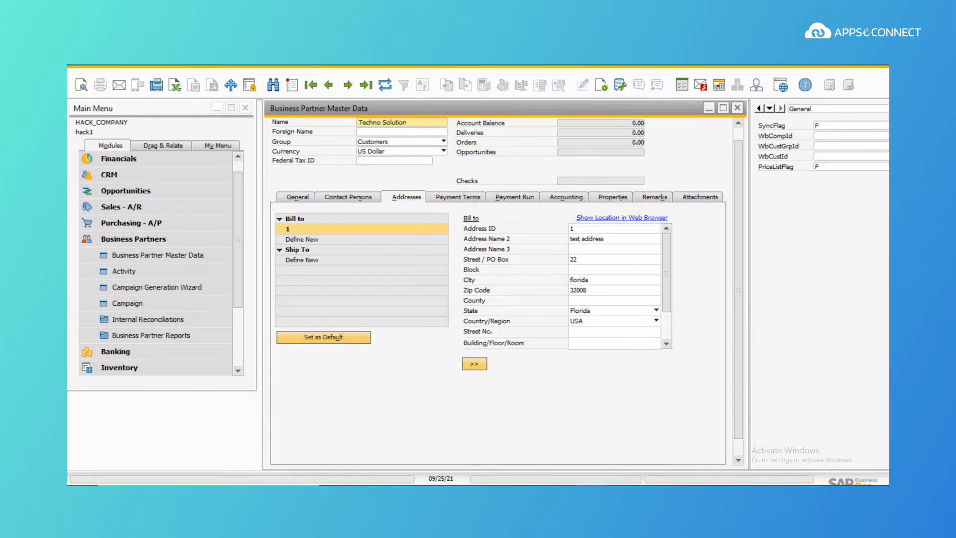
Step: Refresh Techno Solution's partner record to show sync flag T and group 31, then view its contacts
{"action": "left_click", "coordinate": [385, 83]}
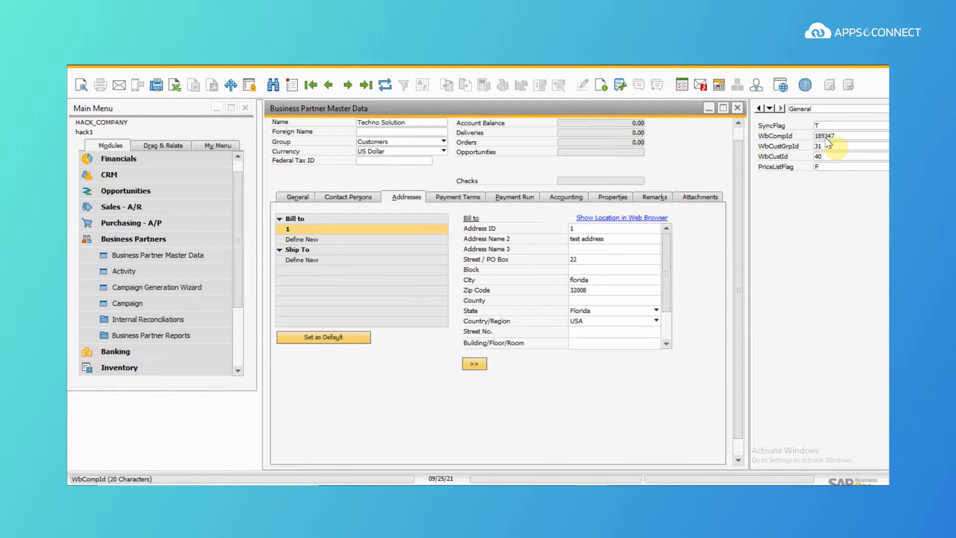
{"action": "left_click", "coordinate": [347, 201]}
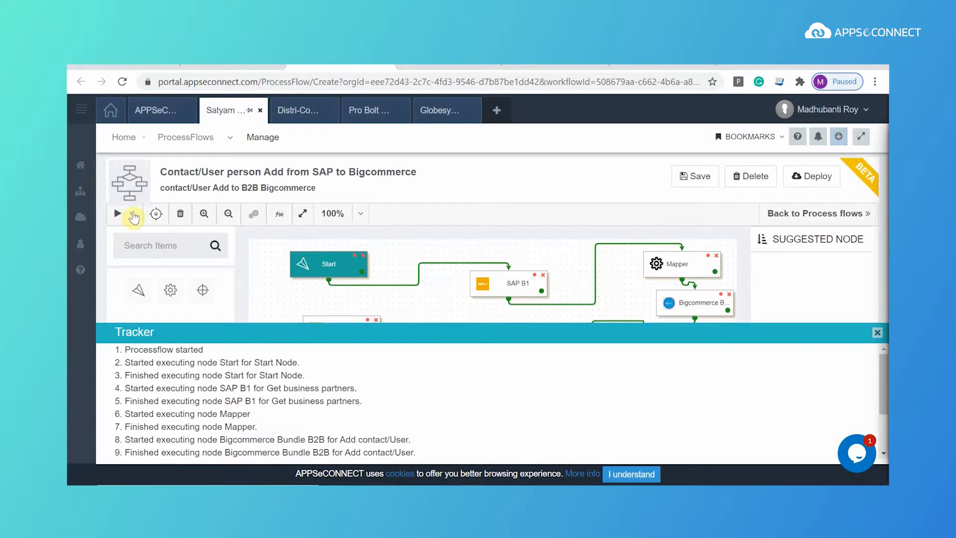
Step: Confirm the Contact/User Add flow ended with success, then reload the BigCommerce admin
{"action": "scroll", "coordinate": [320, 380], "scroll_direction": "down", "scroll_amount": 2}
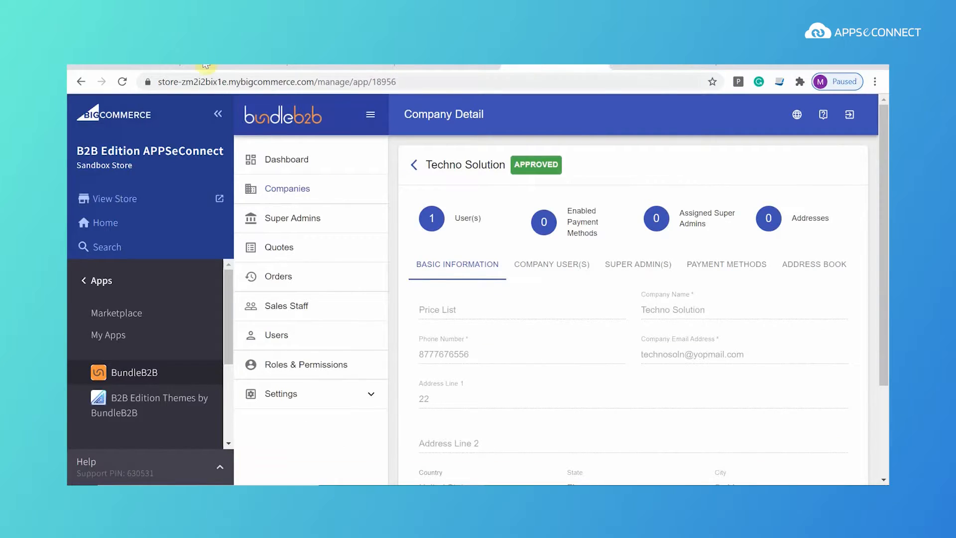
{"action": "left_click", "coordinate": [124, 81]}
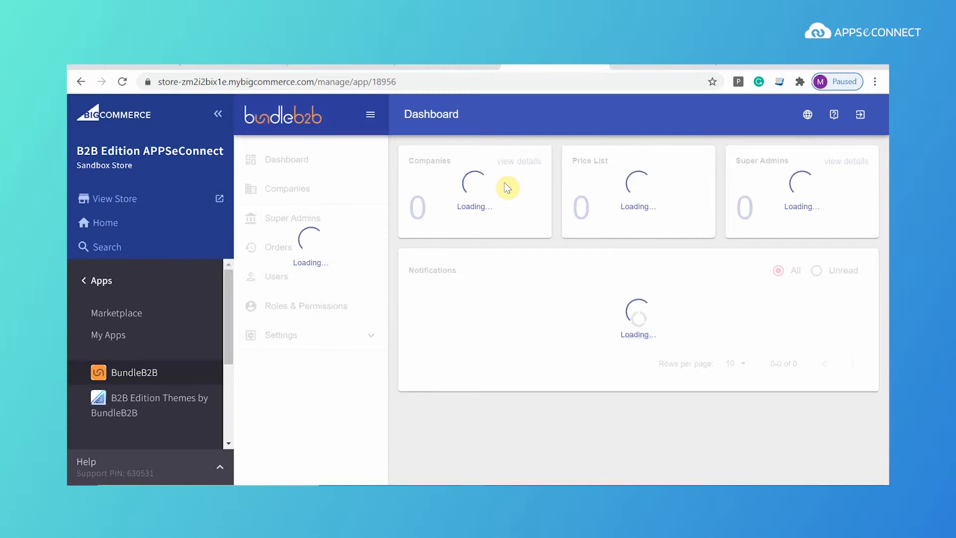
Step: Check Techno Solution's two company users, with the synced contact listed as Senior Buyer
{"action": "left_click", "coordinate": [282, 197]}
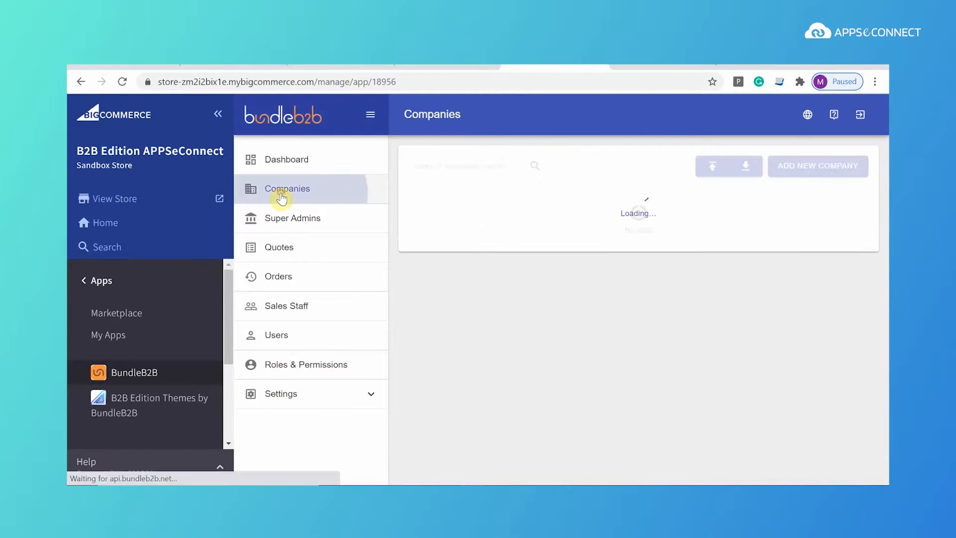
{"action": "left_click", "coordinate": [438, 222]}
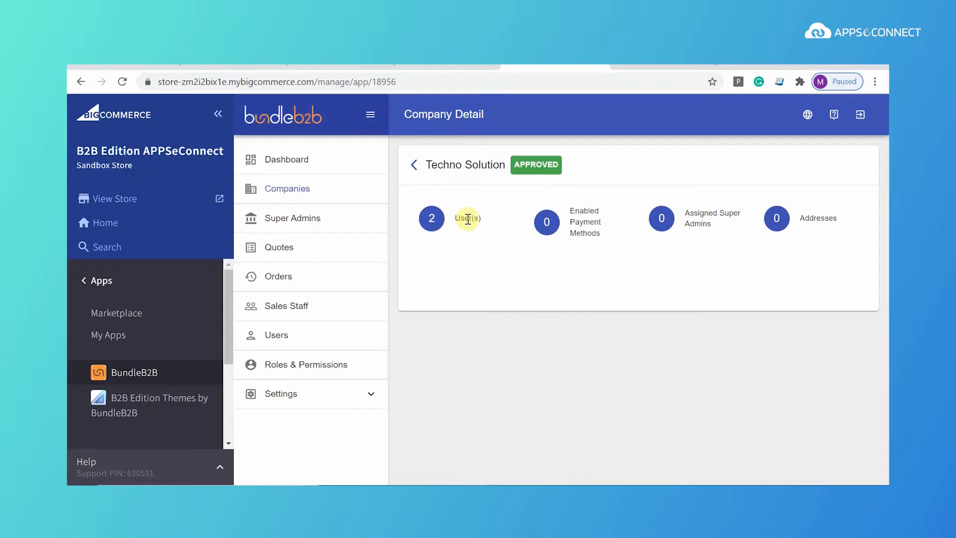
{"action": "left_click", "coordinate": [550, 274]}
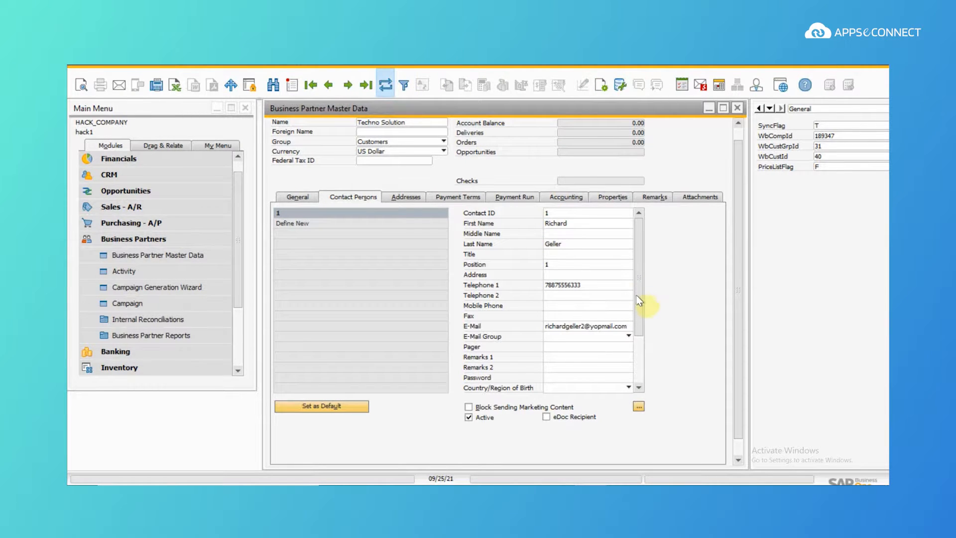
{"action": "left_click", "coordinate": [637, 367]}
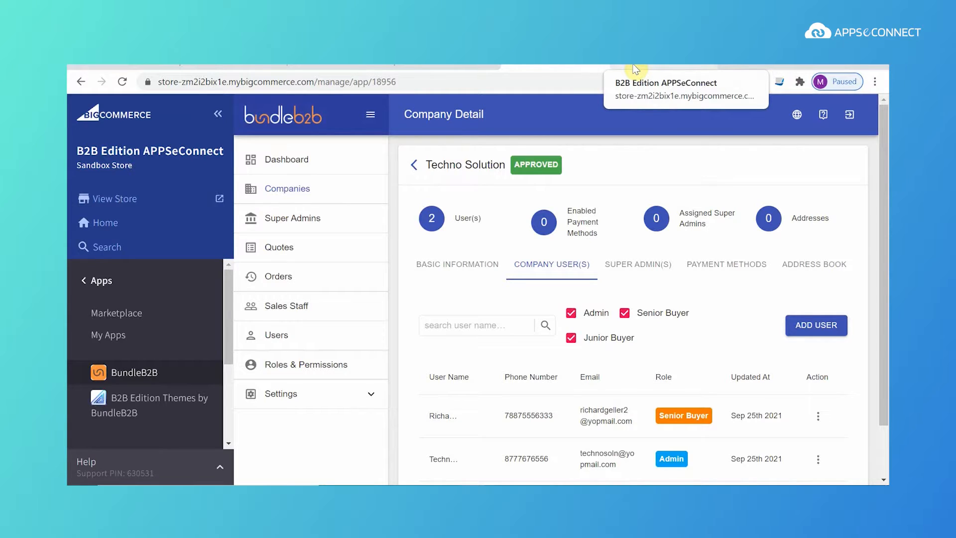
{"action": "left_click", "coordinate": [635, 69]}
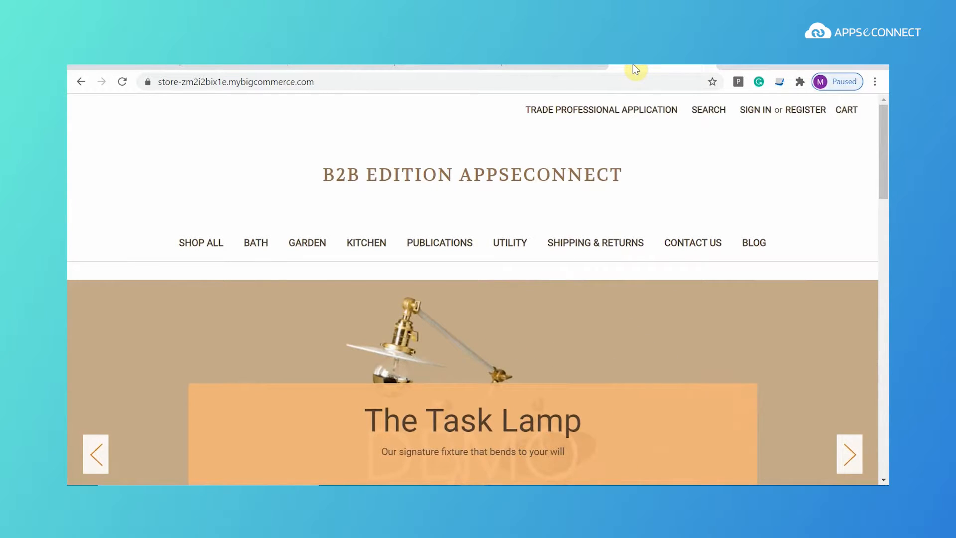
Step: Open the storefront's Create Account registration form from the sign-in page
{"action": "left_click", "coordinate": [786, 113]}
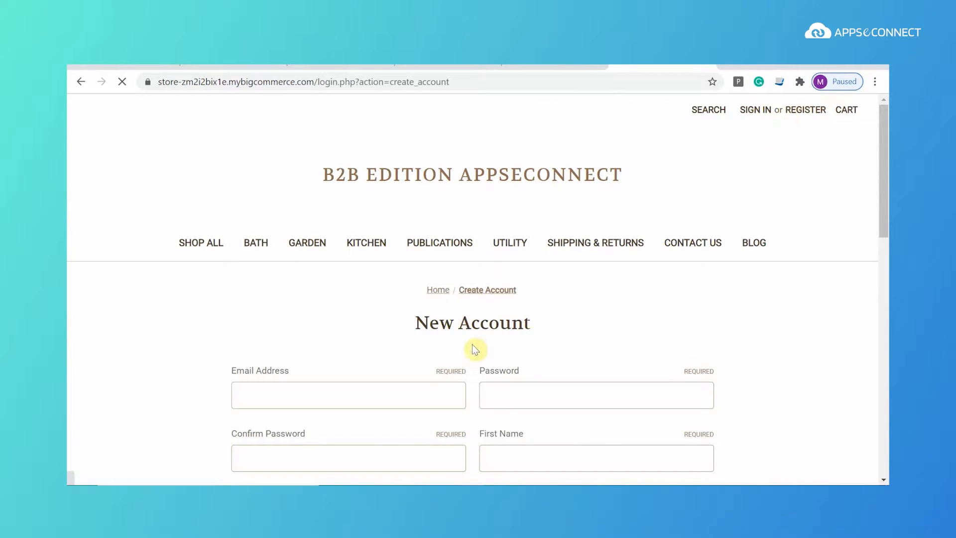
{"action": "scroll", "coordinate": [469, 342], "scroll_direction": "down", "scroll_amount": 3}
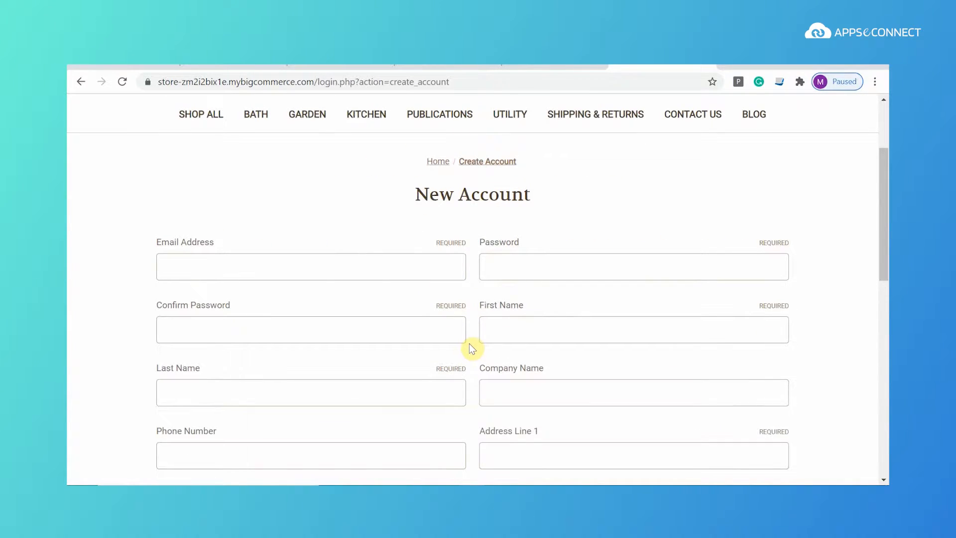
{"action": "scroll", "coordinate": [469, 342], "scroll_direction": "down", "scroll_amount": 6}
{"action": "scroll", "coordinate": [469, 343], "scroll_direction": "up", "scroll_amount": 10}
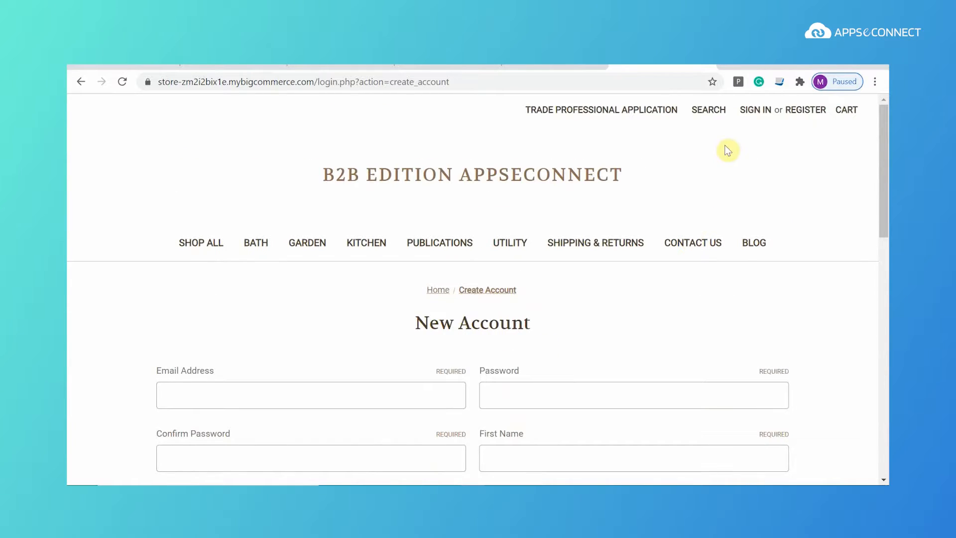
{"action": "left_click", "coordinate": [756, 110]}
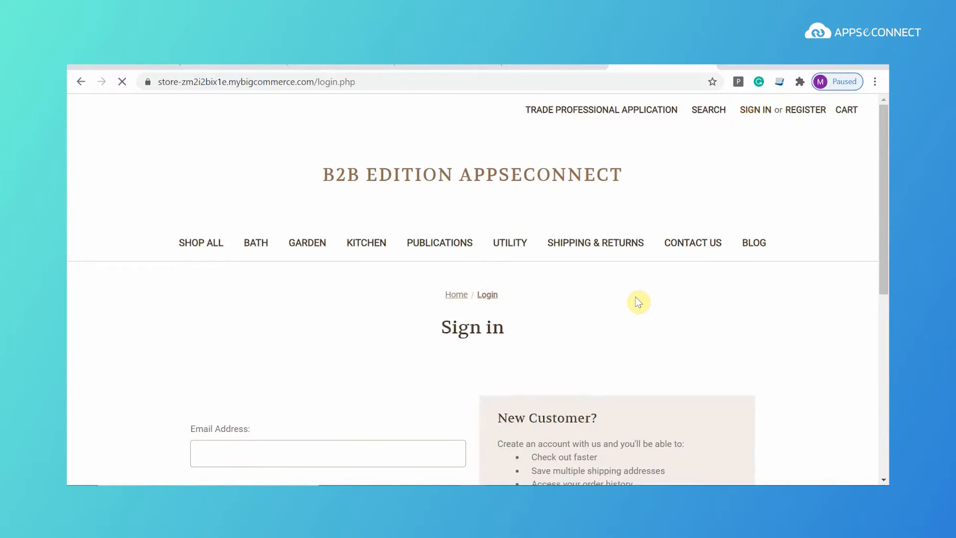
{"action": "scroll", "coordinate": [598, 379], "scroll_direction": "down", "scroll_amount": 5}
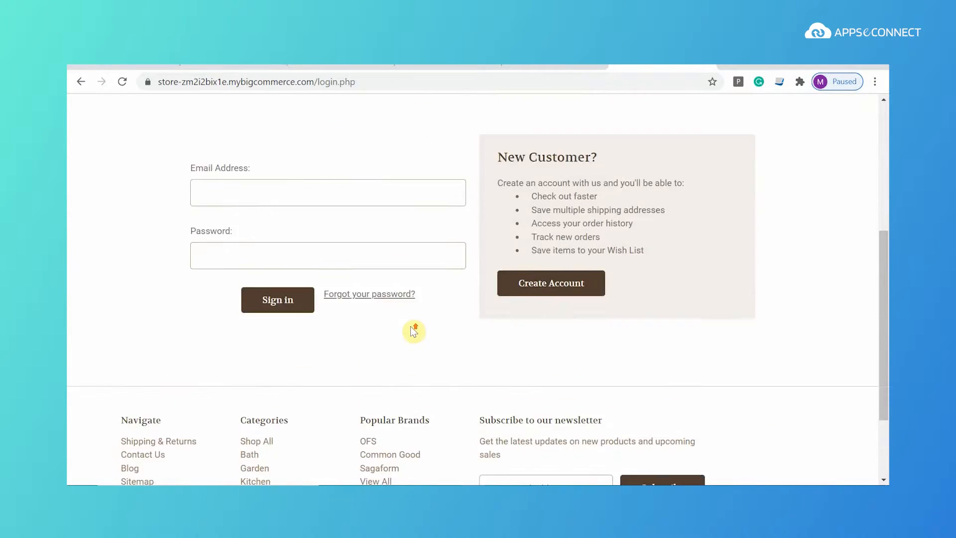
{"action": "scroll", "coordinate": [448, 343], "scroll_direction": "up", "scroll_amount": 1}
{"action": "left_click", "coordinate": [564, 364]}
Step: Fill the e-mail and password from a saved login, edit the e-mail and retype the password confirmation
{"action": "left_click", "coordinate": [370, 390]}
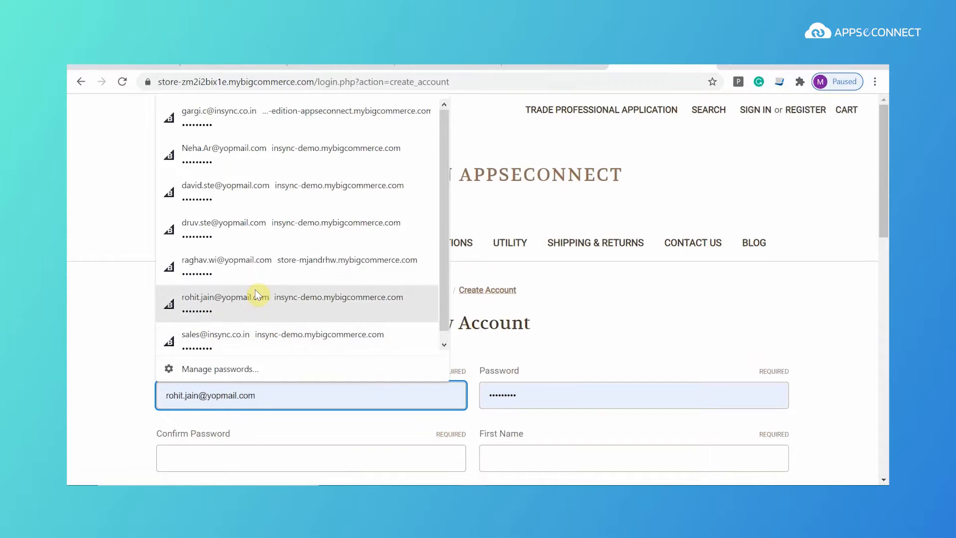
{"action": "left_click", "coordinate": [256, 268]}
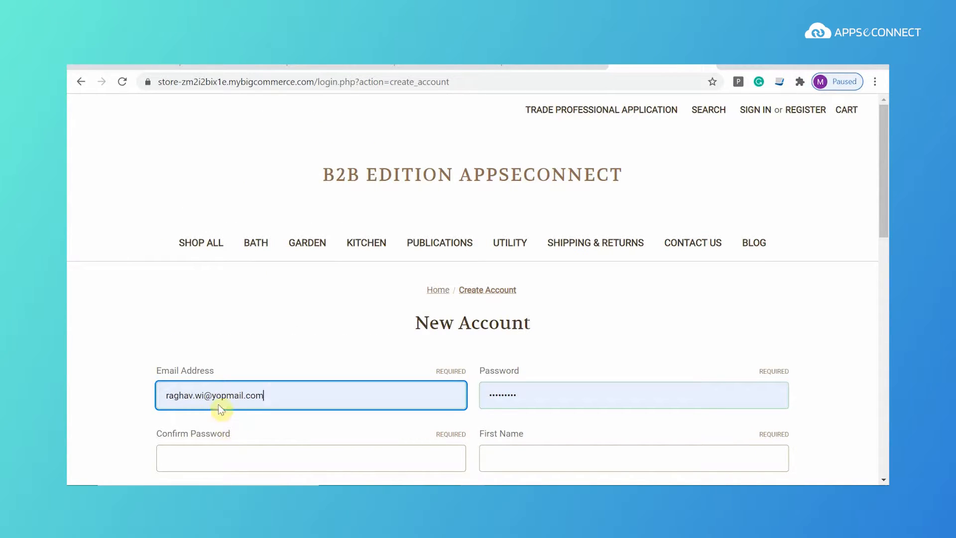
{"action": "left_click", "coordinate": [207, 395]}
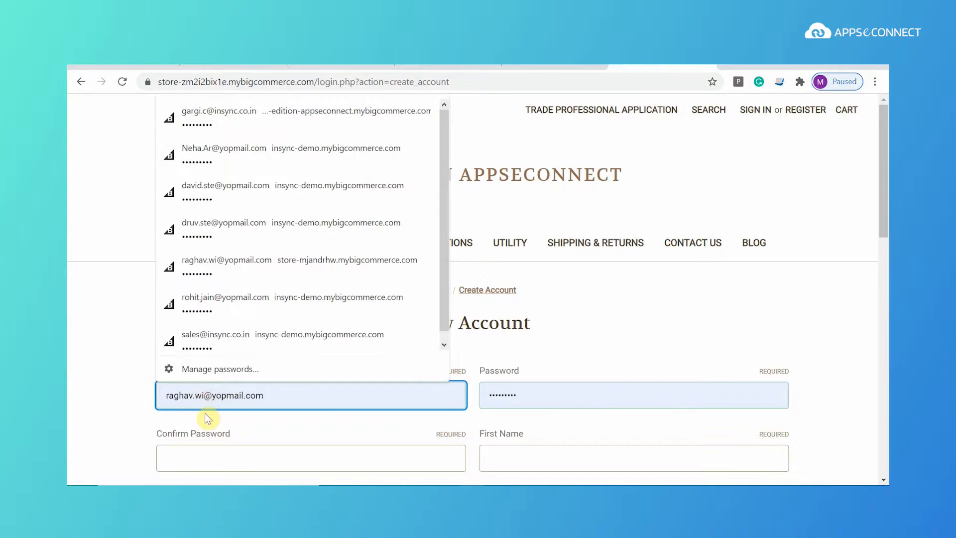
{"action": "type", "text": "llow"}
{"action": "scroll", "coordinate": [309, 284], "scroll_direction": "down", "scroll_amount": 3}
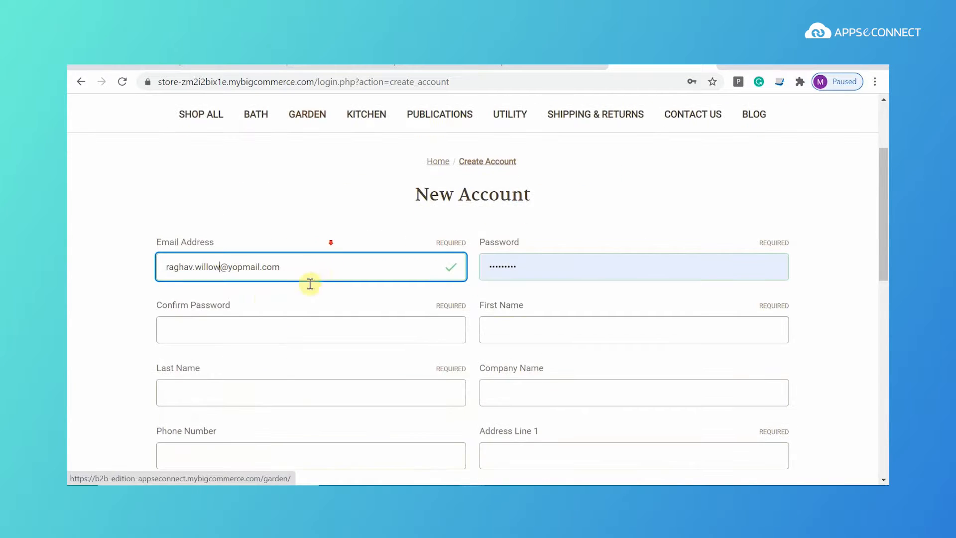
{"action": "left_click", "coordinate": [300, 334]}
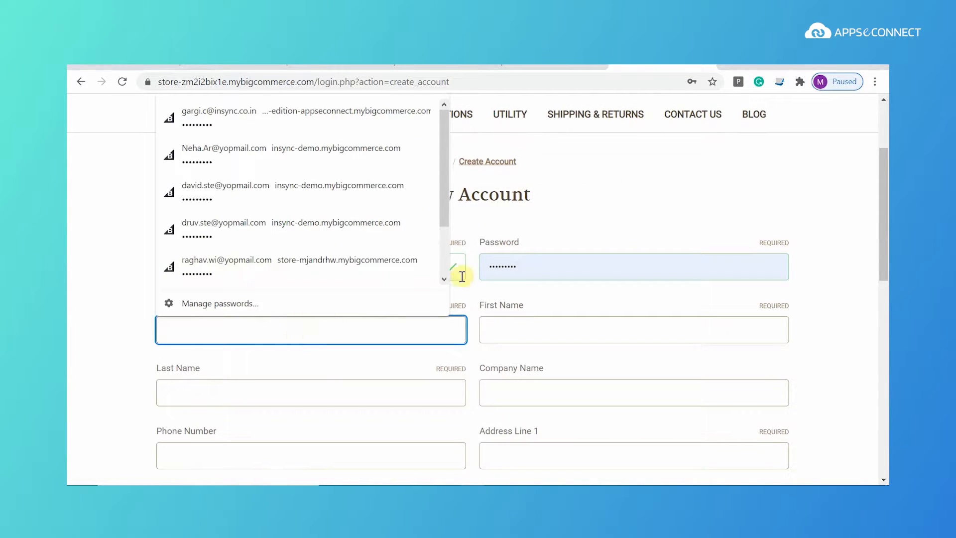
{"action": "left_click_drag", "start_coordinate": [537, 266], "coordinate": [483, 267]}
{"action": "key", "text": "BackSpace"}
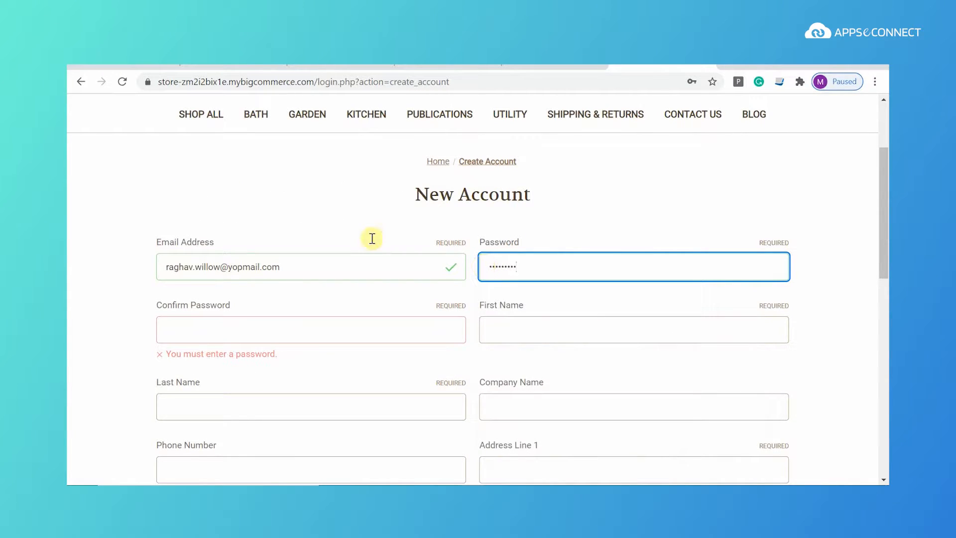
{"action": "left_click", "coordinate": [314, 337]}
{"action": "type", "text": "agh"}
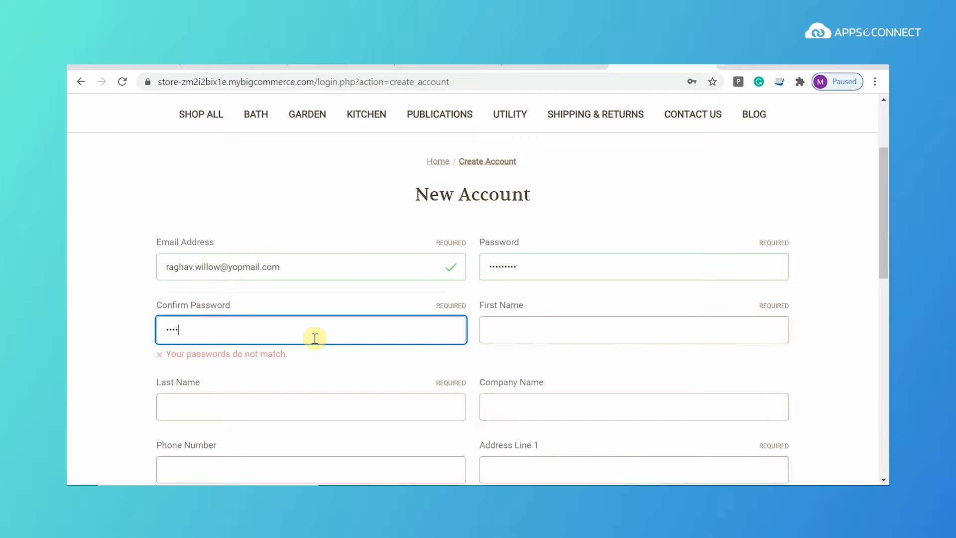
{"action": "type", "text": "a"}
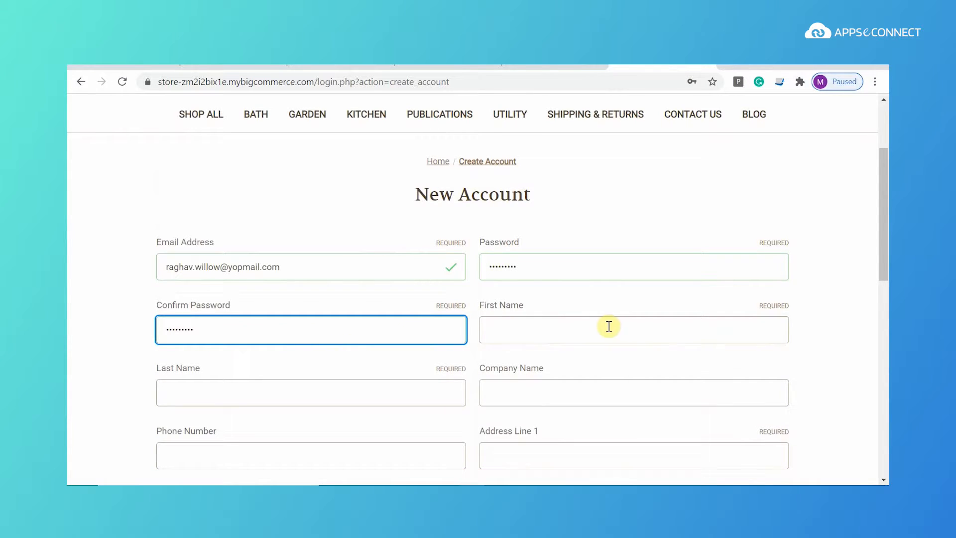
Step: Enter the customer's first and last name and autofill company, phone and address details
{"action": "left_click", "coordinate": [609, 327]}
{"action": "left_click", "coordinate": [332, 391]}
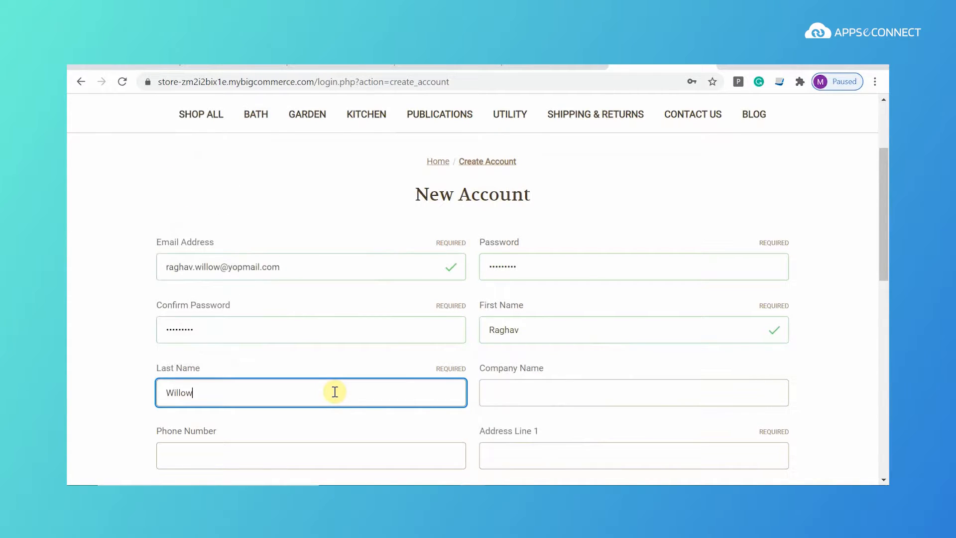
{"action": "left_click", "coordinate": [529, 391]}
{"action": "left_click", "coordinate": [542, 342]}
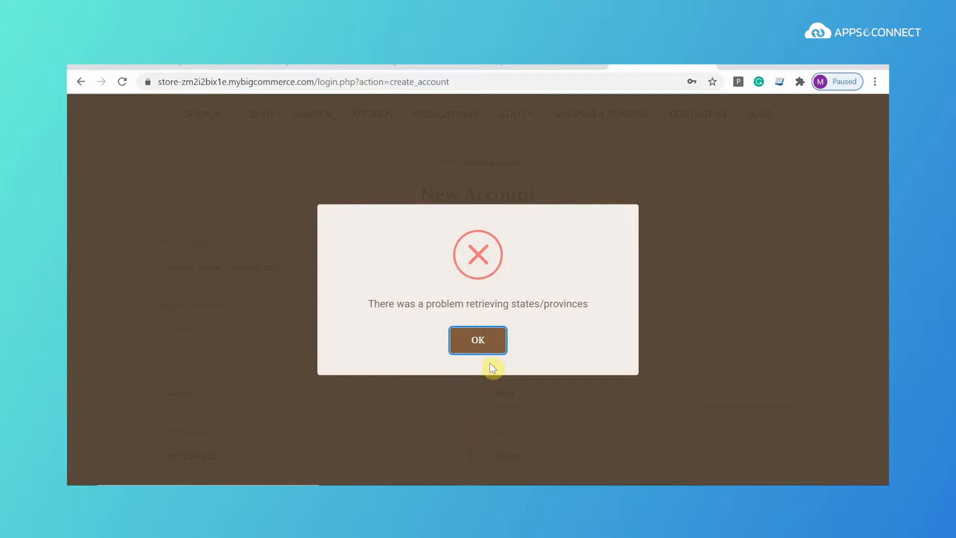
Step: Dismiss the states/provinces error and submit the completed New Account registration
{"action": "left_click", "coordinate": [489, 341]}
{"action": "scroll", "coordinate": [572, 437], "scroll_direction": "down", "scroll_amount": 3}
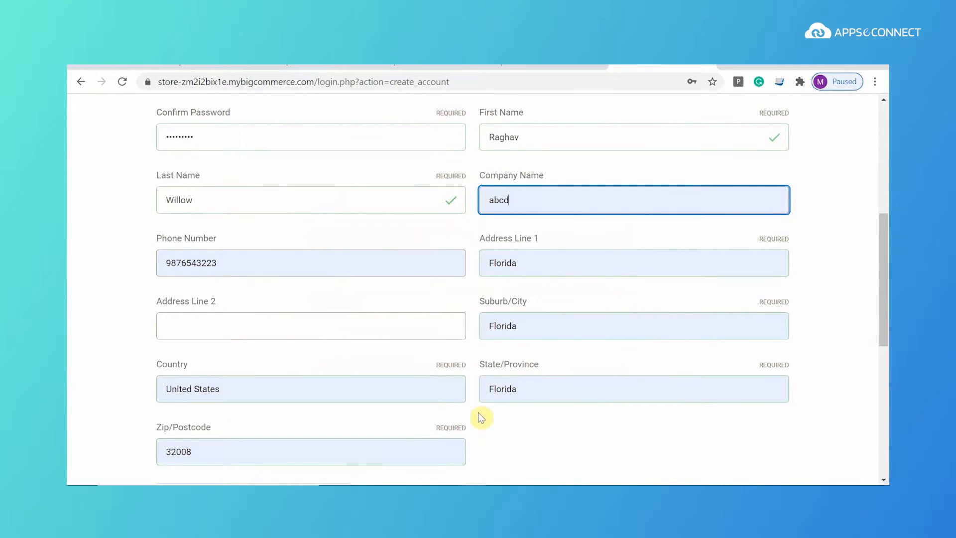
{"action": "scroll", "coordinate": [577, 398], "scroll_direction": "down", "scroll_amount": 4}
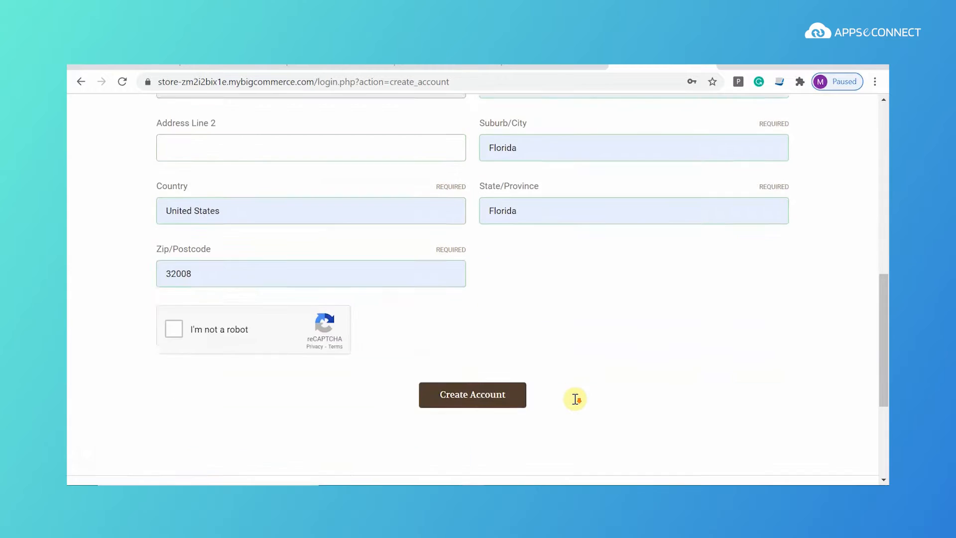
{"action": "scroll", "coordinate": [576, 402], "scroll_direction": "up", "scroll_amount": 4}
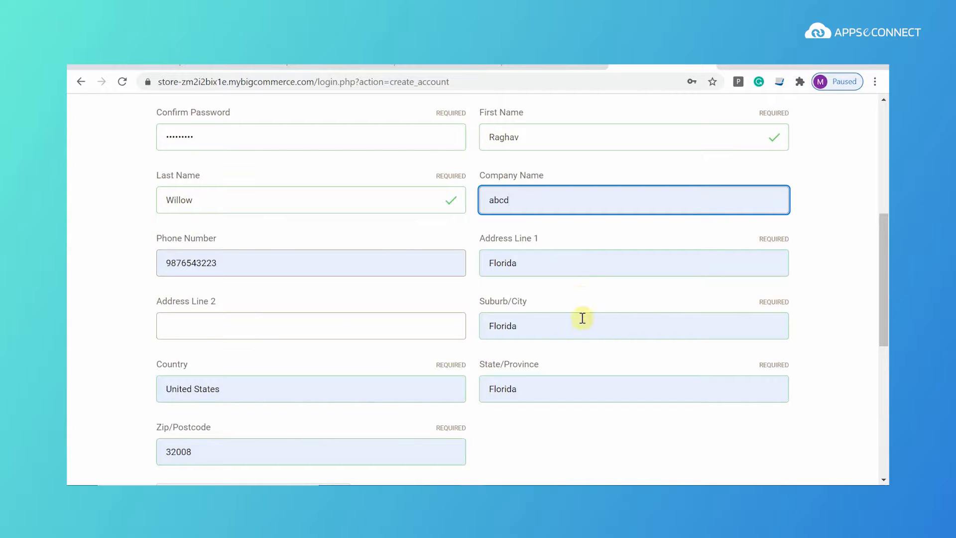
{"action": "scroll", "coordinate": [367, 411], "scroll_direction": "up", "scroll_amount": 2}
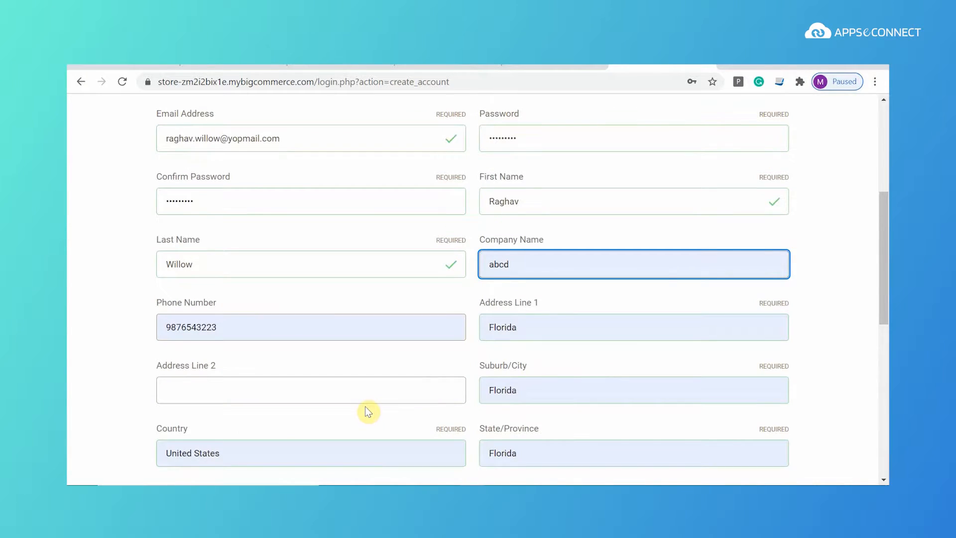
{"action": "scroll", "coordinate": [366, 407], "scroll_direction": "down", "scroll_amount": 3}
{"action": "scroll", "coordinate": [366, 407], "scroll_direction": "up", "scroll_amount": 4}
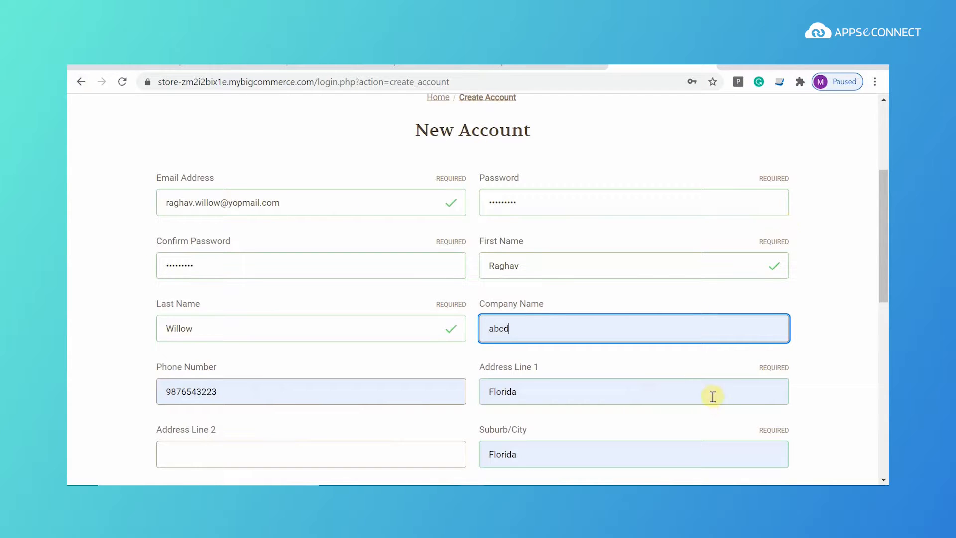
{"action": "scroll", "coordinate": [227, 457], "scroll_direction": "down", "scroll_amount": 5}
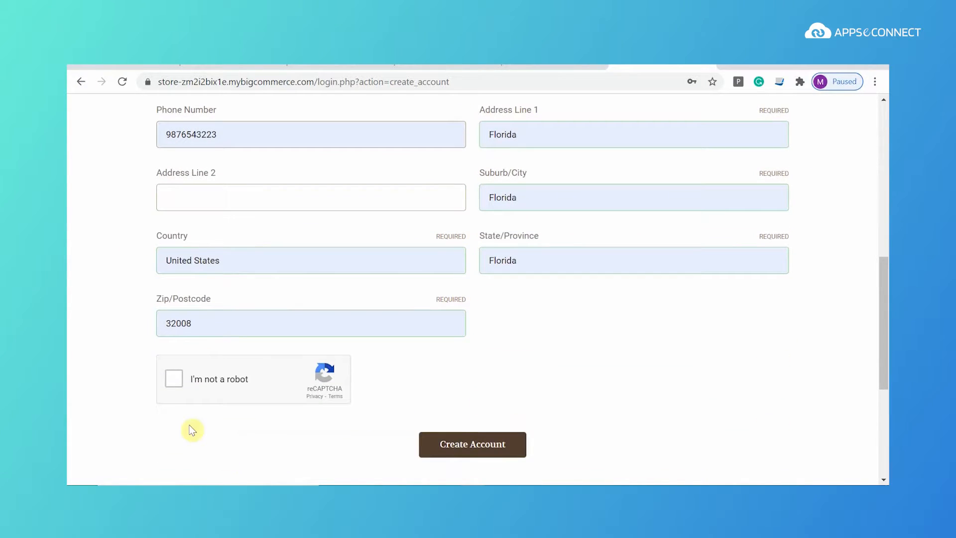
{"action": "left_click", "coordinate": [491, 451]}
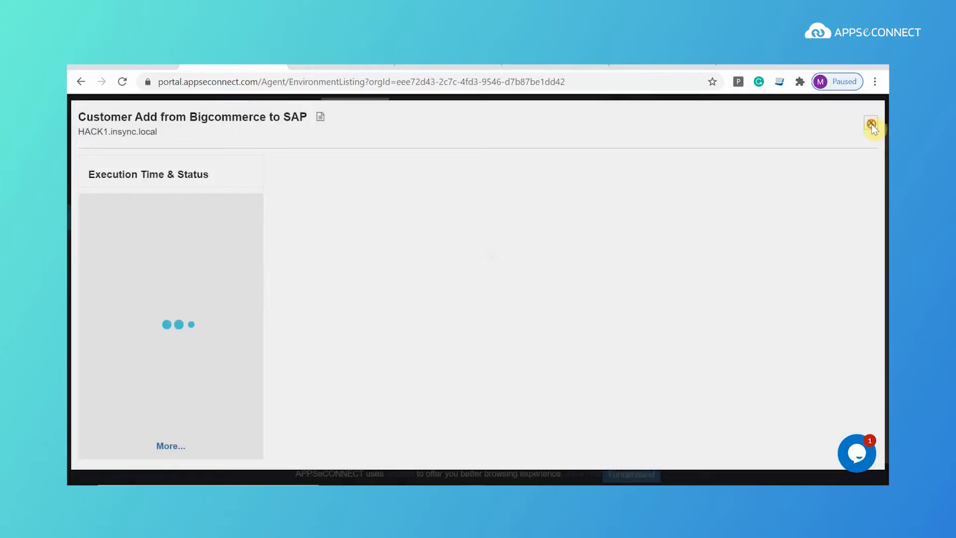
Step: Open the Customer Add flow for editing and check the storefront's account-created confirmation
{"action": "left_click", "coordinate": [872, 123]}
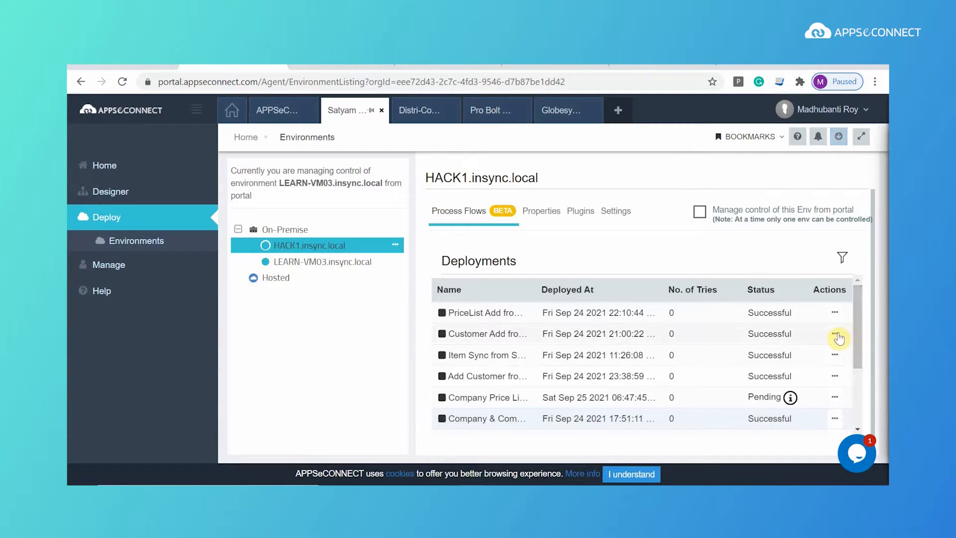
{"action": "left_click", "coordinate": [834, 333]}
{"action": "left_click", "coordinate": [777, 362]}
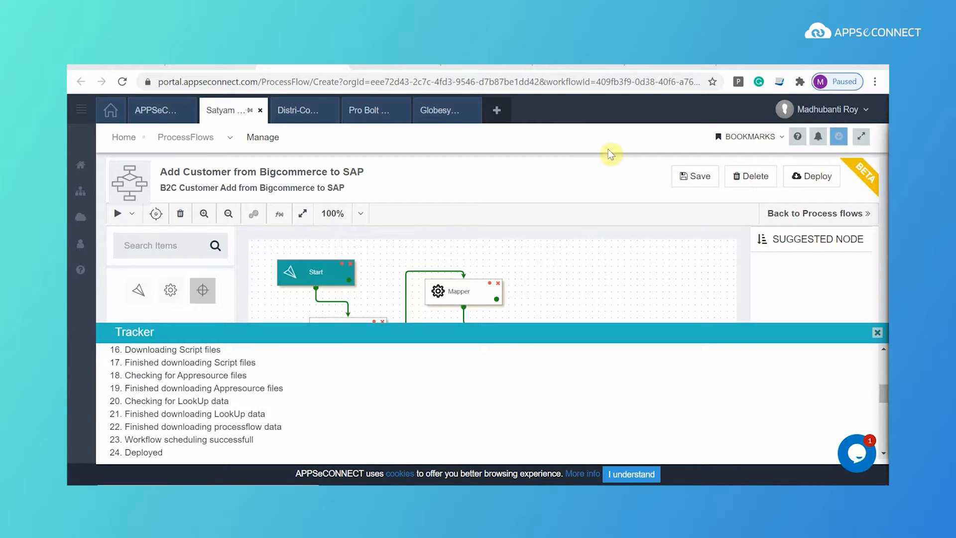
{"action": "left_click", "coordinate": [655, 65]}
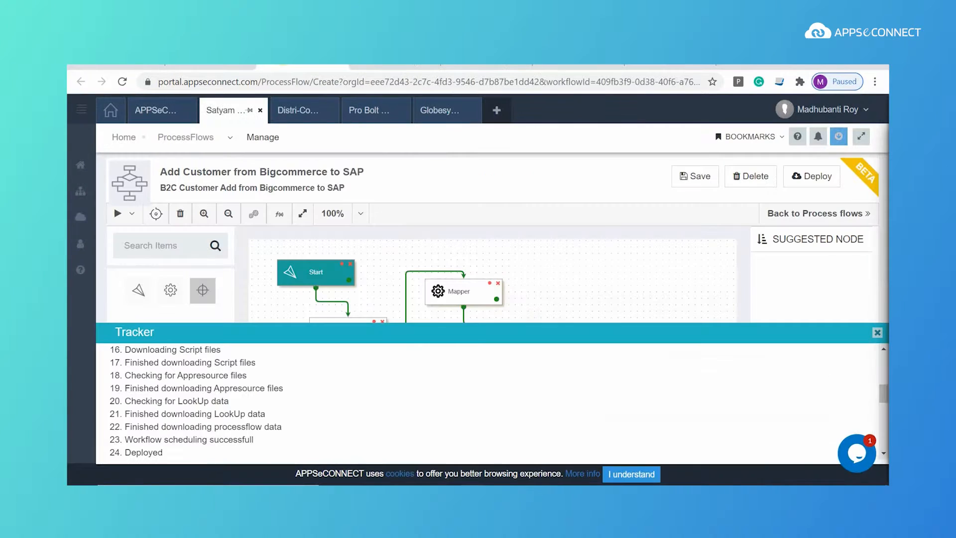
{"action": "scroll", "coordinate": [234, 412], "scroll_direction": "down", "scroll_amount": 5}
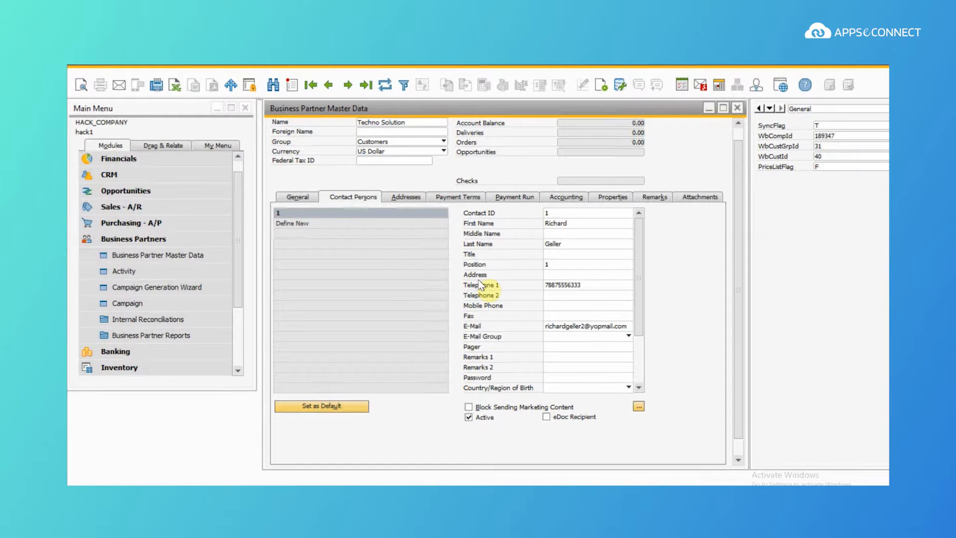
Step: Search Business Partner Master Data by the new customer's pasted e-mail address
{"action": "left_click", "coordinate": [273, 91]}
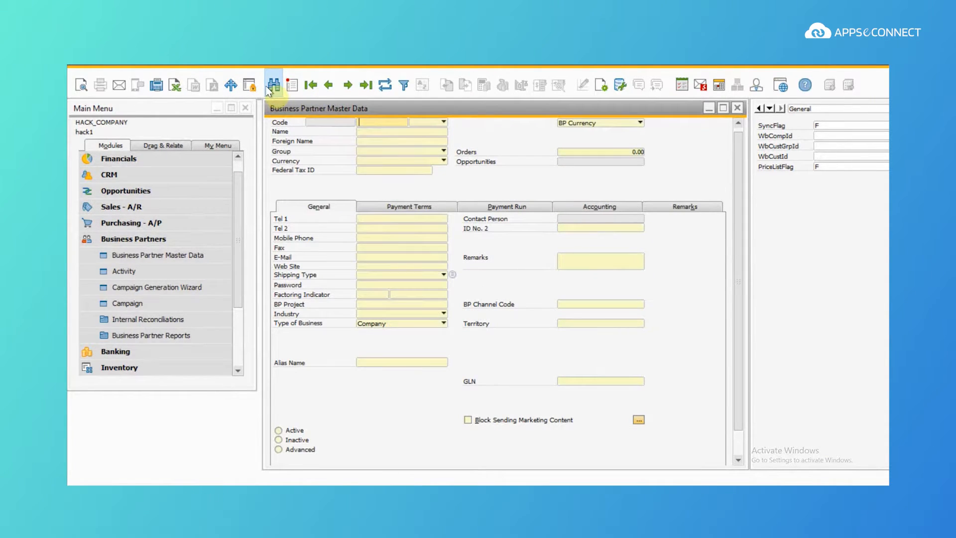
{"action": "left_click", "coordinate": [362, 133]}
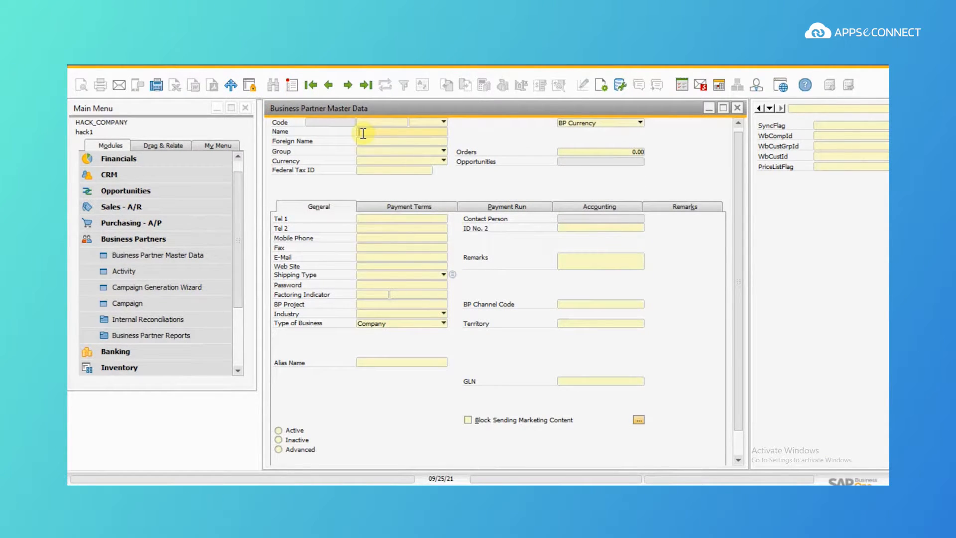
{"action": "left_click", "coordinate": [372, 256]}
{"action": "key", "text": "ctrl+v"}
{"action": "key", "text": "Return"}
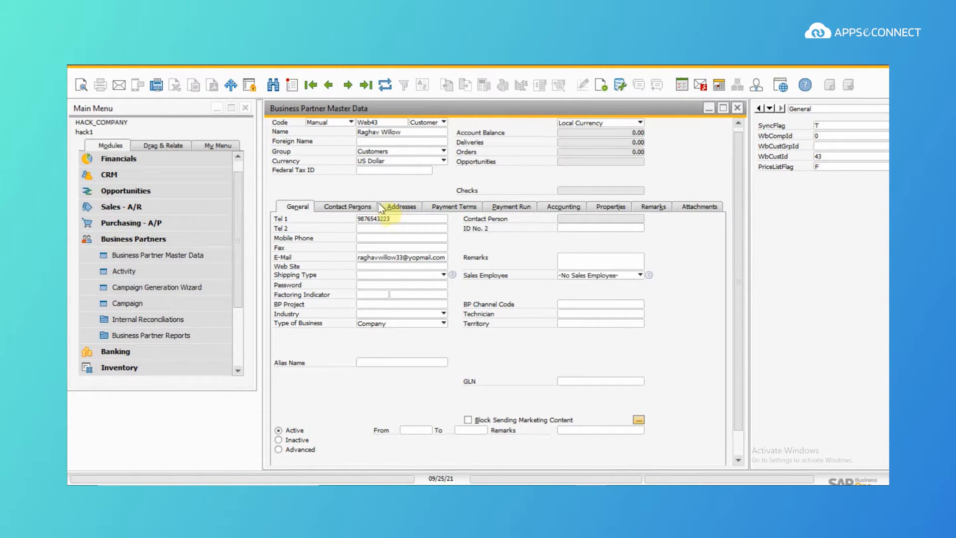
Step: Review the customer's Florida bill-to and ship-to addresses, then close the record
{"action": "left_click", "coordinate": [406, 207]}
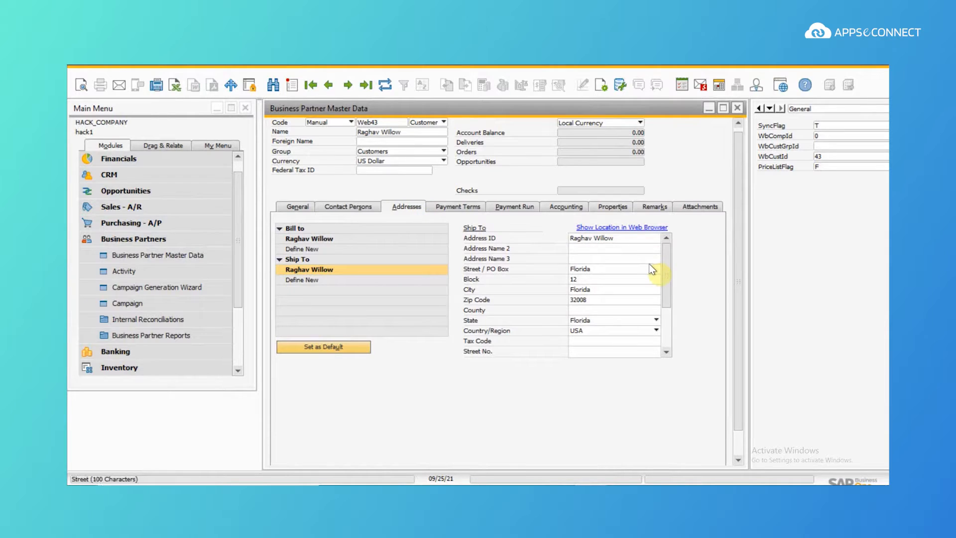
{"action": "mouse_move", "coordinate": [670, 282]}
{"action": "left_mouse_down"}
{"action": "mouse_move", "coordinate": [663, 338]}
{"action": "mouse_move", "coordinate": [670, 268]}
{"action": "left_mouse_up"}
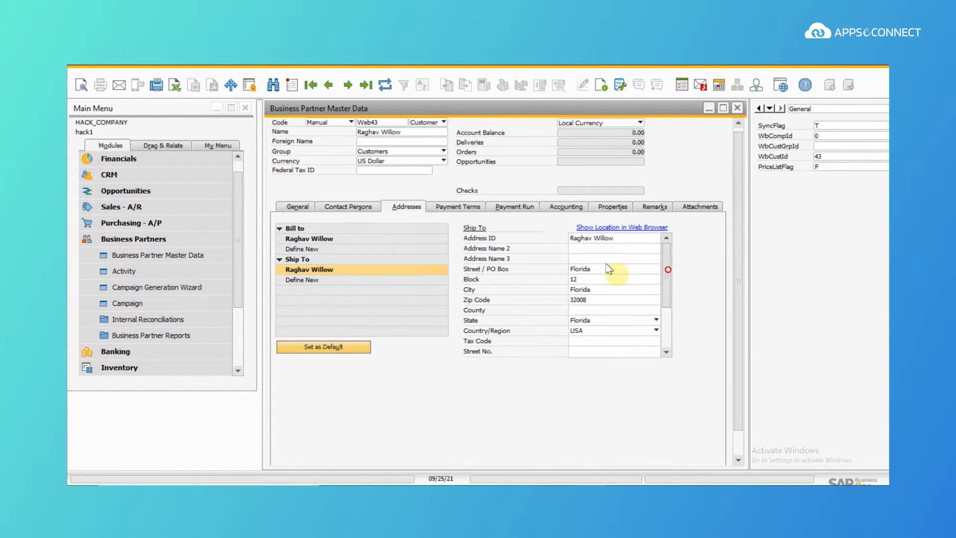
{"action": "left_click", "coordinate": [319, 239]}
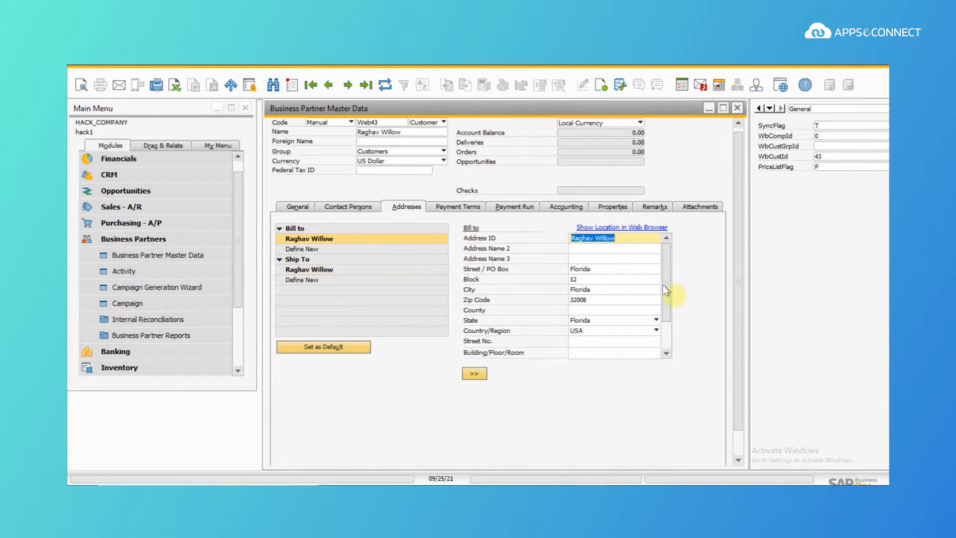
{"action": "left_click", "coordinate": [667, 342]}
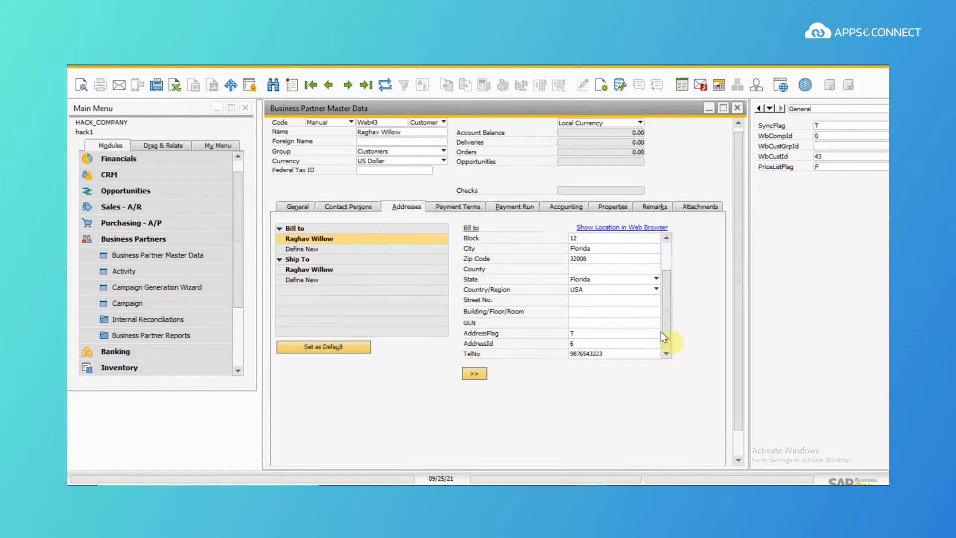
{"action": "left_click", "coordinate": [737, 108]}
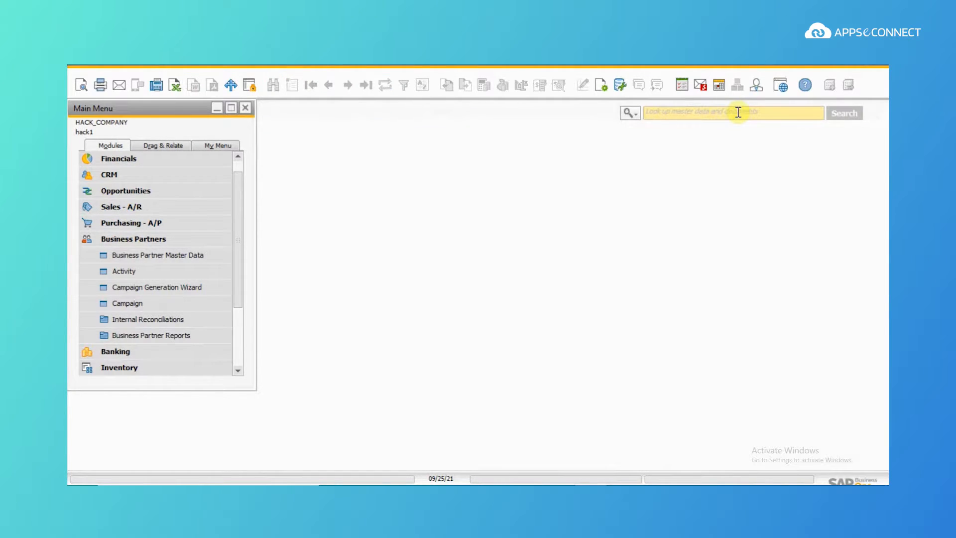
Step: Start a new item in Item Master Data numbered test003, described Test item 003
{"action": "left_click", "coordinate": [186, 242]}
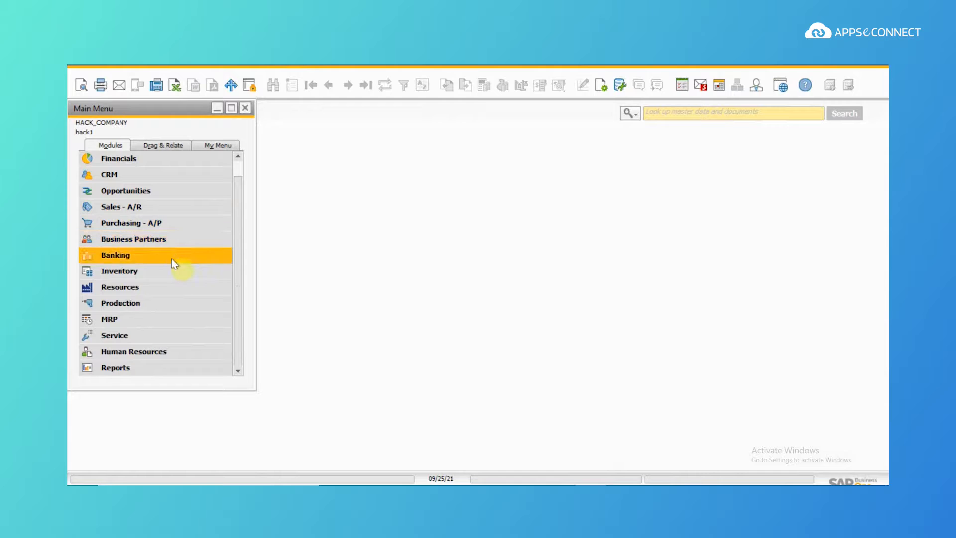
{"action": "left_click", "coordinate": [168, 269]}
{"action": "left_click", "coordinate": [143, 177]}
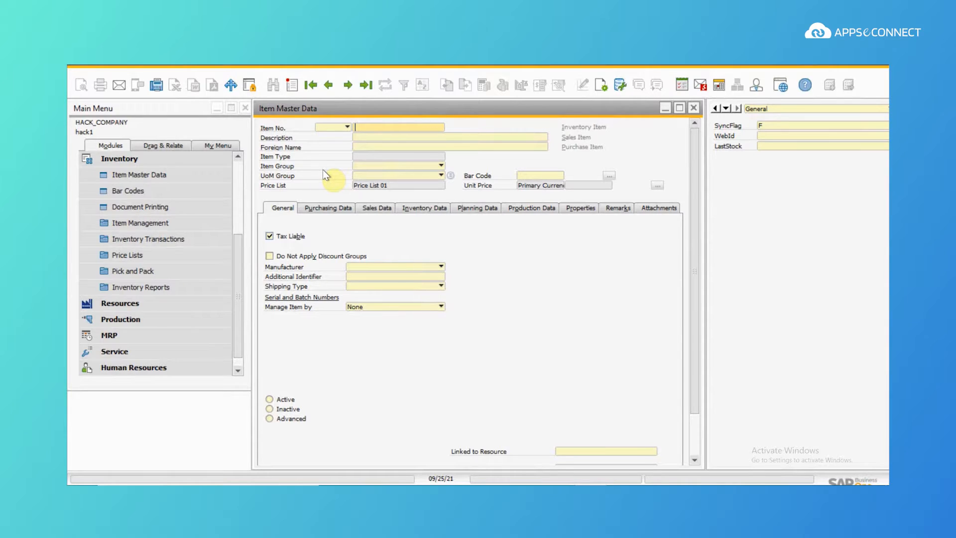
{"action": "left_click", "coordinate": [292, 84]}
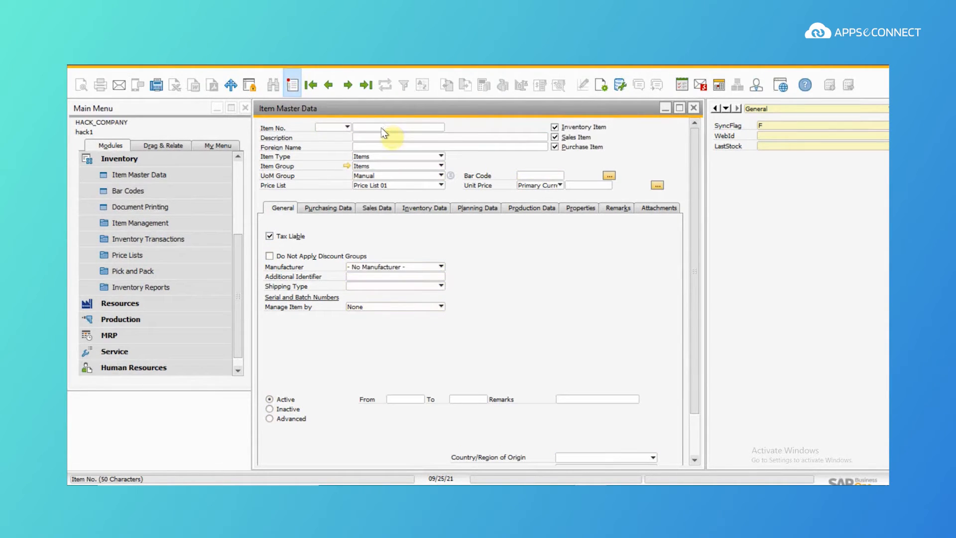
{"action": "left_click", "coordinate": [381, 128]}
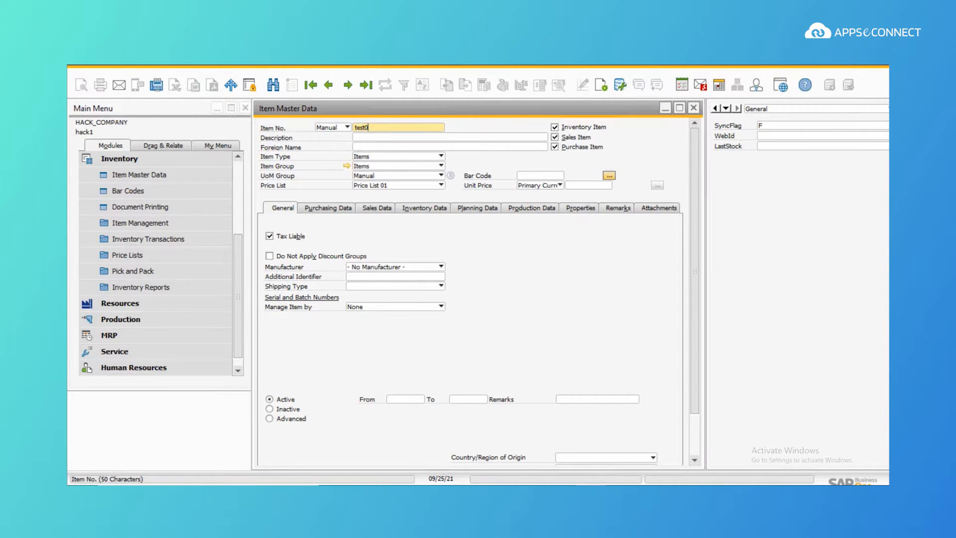
{"action": "left_click", "coordinate": [394, 138]}
{"action": "type", "text": "Test i"}
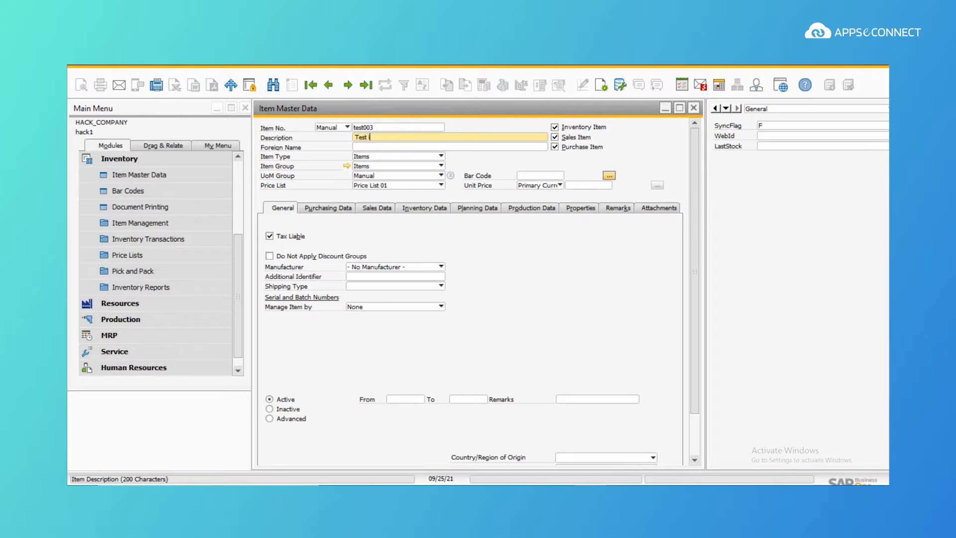
{"action": "type", "text": "3"}
Step: Set unit price $122.00, sales weight 1 and remark 'test item', then add the item
{"action": "left_click", "coordinate": [580, 184]}
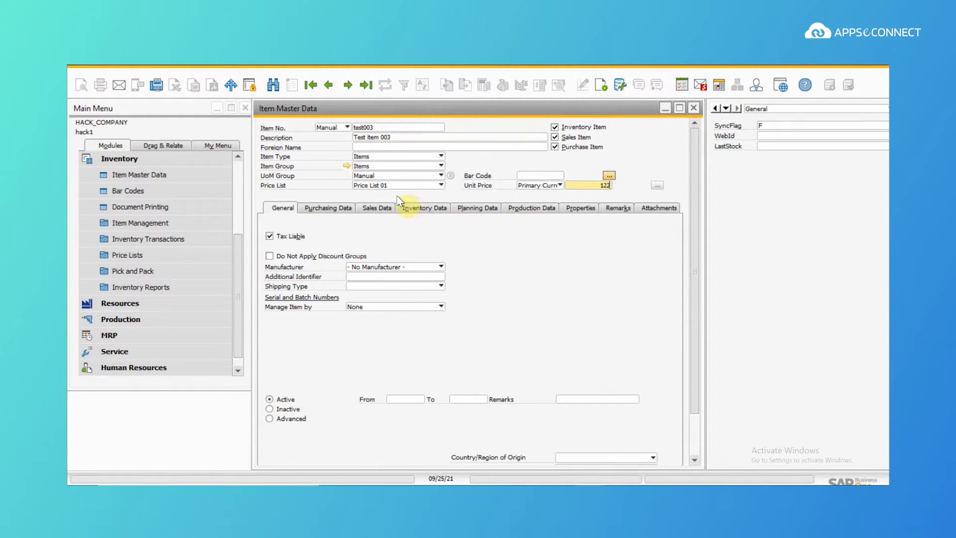
{"action": "left_click", "coordinate": [388, 208]}
{"action": "left_click", "coordinate": [579, 305]}
{"action": "type", "text": "1"}
{"action": "left_click", "coordinate": [617, 206]}
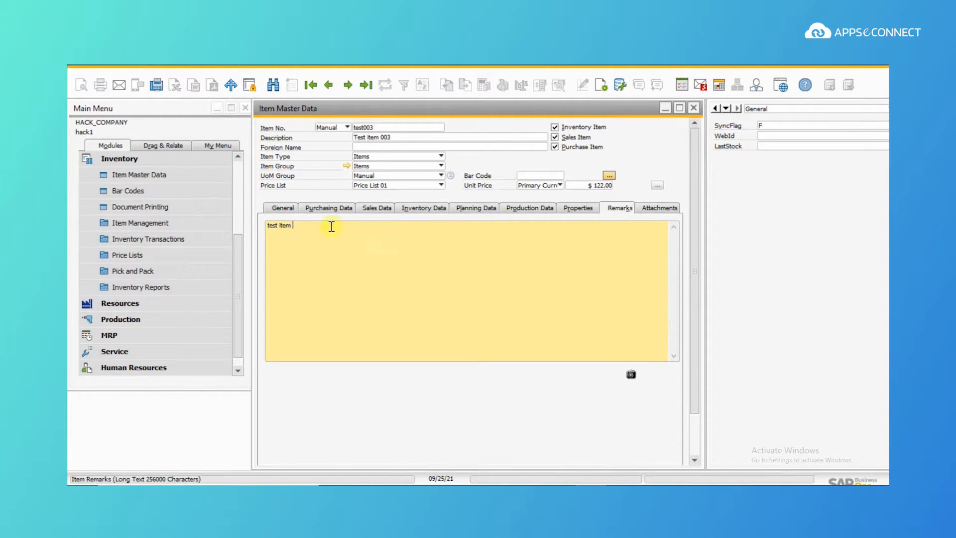
{"action": "left_click", "coordinate": [691, 426]}
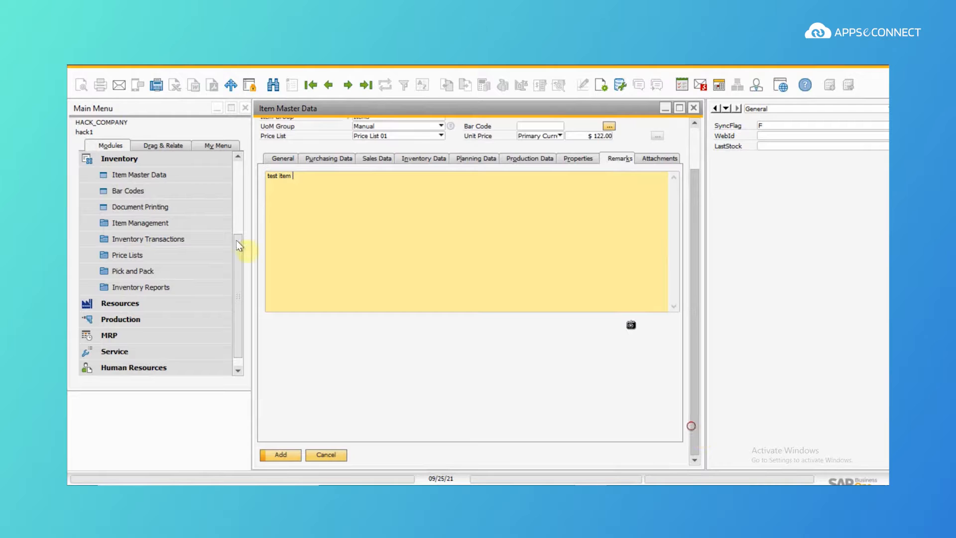
{"action": "left_click", "coordinate": [276, 454]}
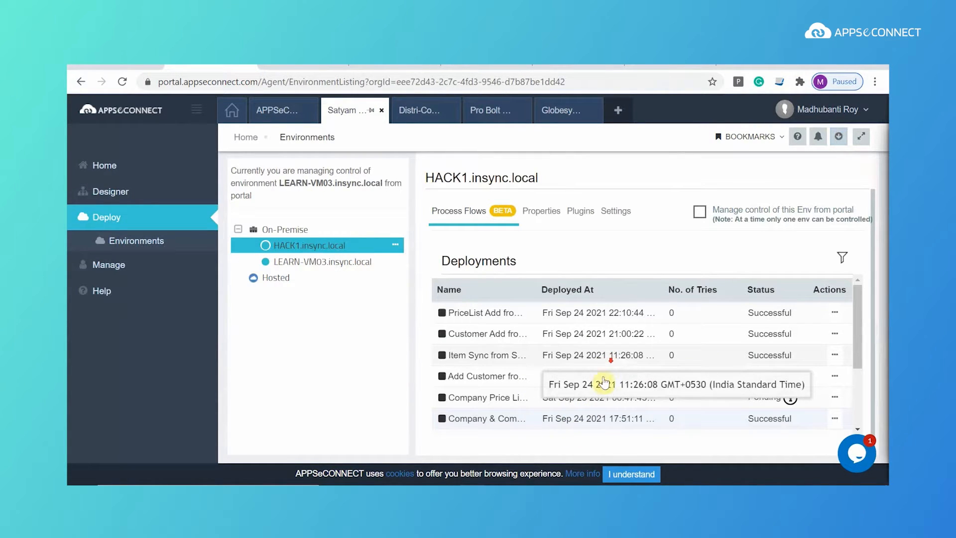
Step: Review the Item Sync deployment's run snapshot, then open its process flow for editing
{"action": "left_click_drag", "start_coordinate": [859, 349], "coordinate": [861, 418]}
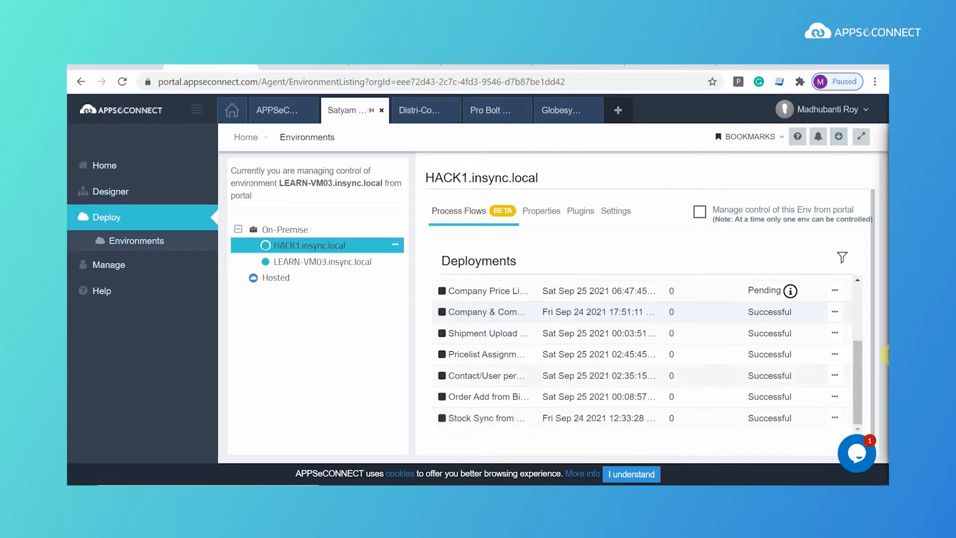
{"action": "left_click_drag", "start_coordinate": [862, 363], "coordinate": [860, 320]}
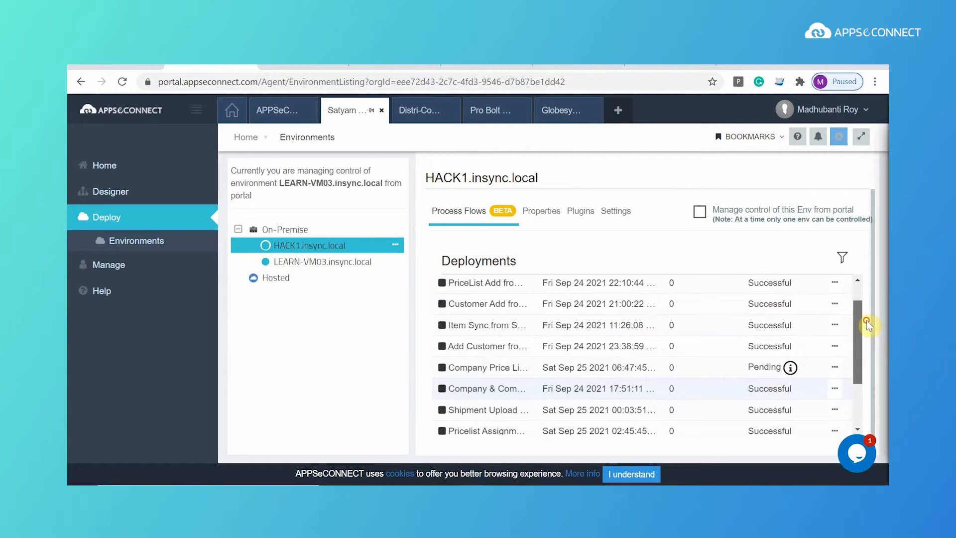
{"action": "left_click", "coordinate": [836, 325]}
{"action": "left_click", "coordinate": [768, 369]}
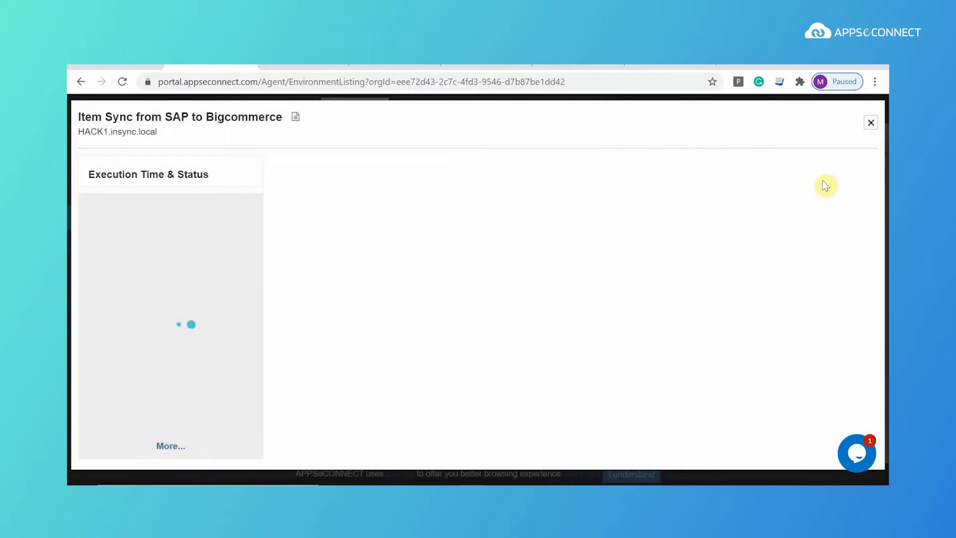
{"action": "left_click", "coordinate": [870, 123]}
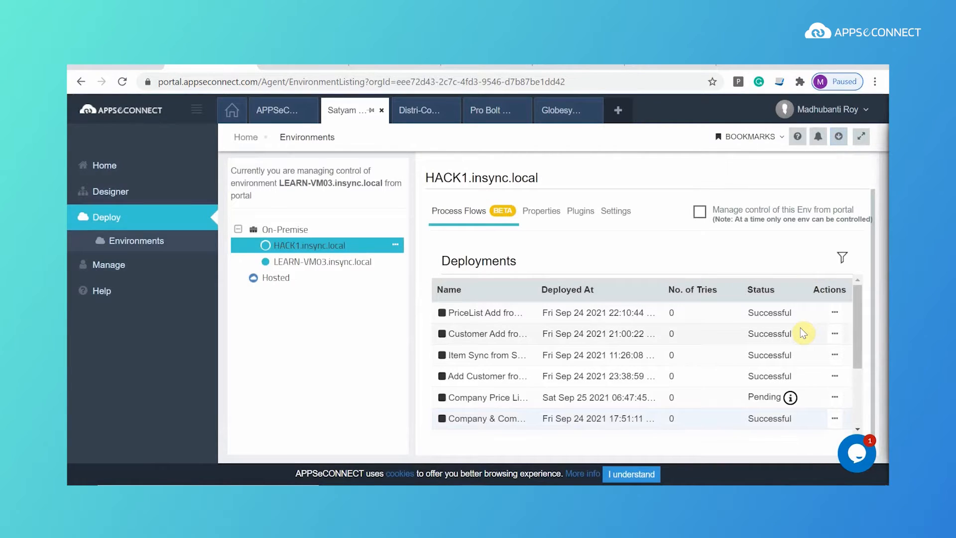
{"action": "left_click", "coordinate": [835, 357]}
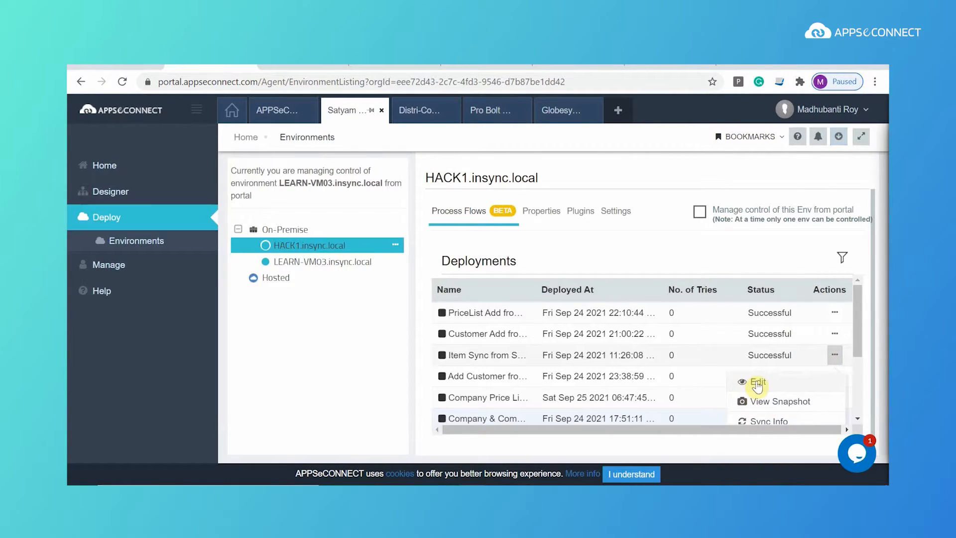
{"action": "left_click", "coordinate": [814, 378]}
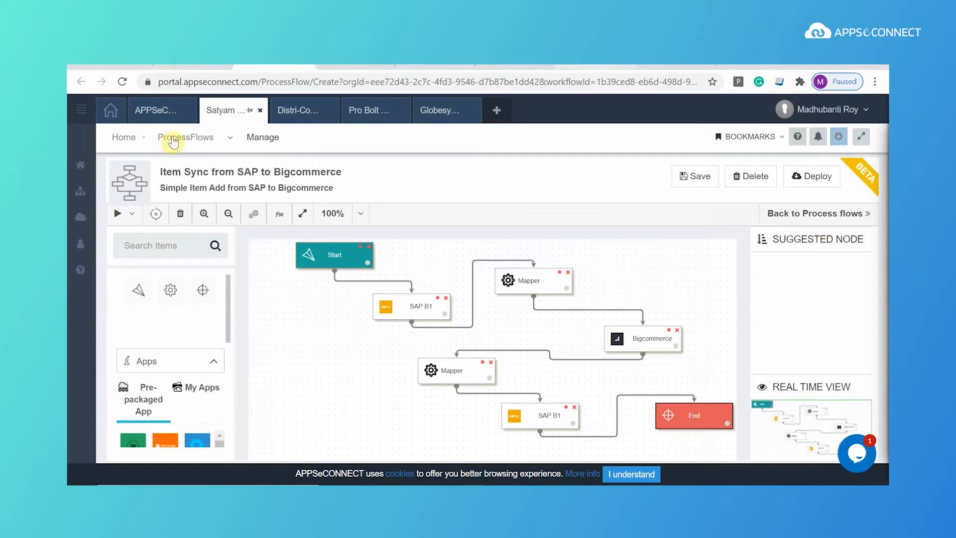
Step: Execute the Item Sync from SAP to Bigcommerce flow from the Run menu
{"action": "left_click", "coordinate": [130, 214]}
{"action": "left_click", "coordinate": [133, 242]}
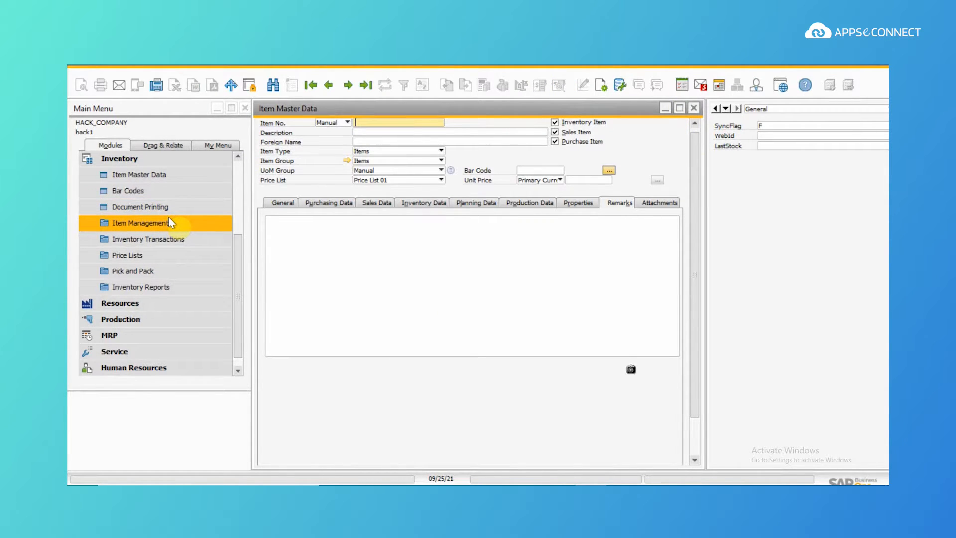
Step: Start a new goods receipt, keeping Price List 01 after briefly trying Price List 02
{"action": "left_click", "coordinate": [172, 240]}
{"action": "left_click", "coordinate": [171, 174]}
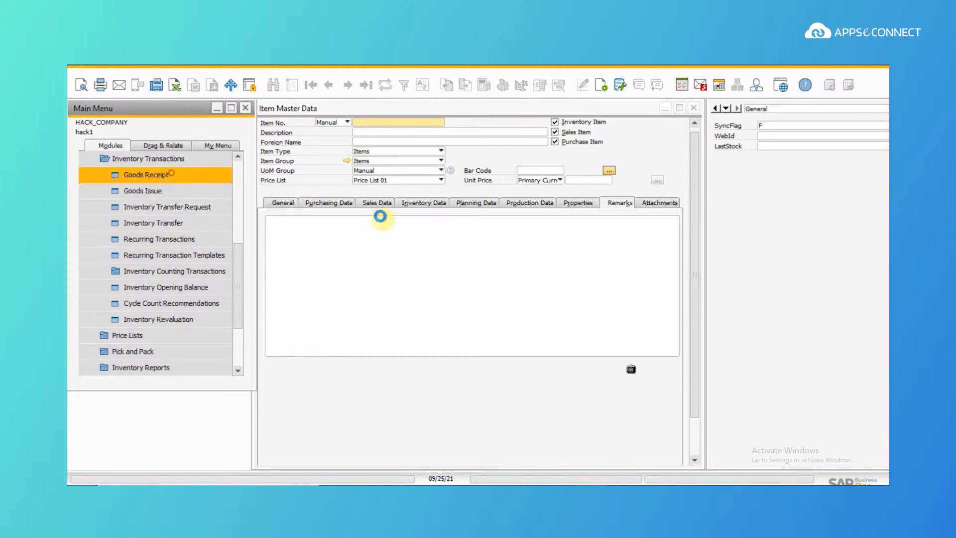
{"action": "left_click", "coordinate": [433, 196]}
{"action": "left_click", "coordinate": [424, 211]}
{"action": "left_click", "coordinate": [433, 196]}
{"action": "left_click", "coordinate": [426, 205]}
Step: Receive 15 units of item test003, confirm adding the receipt, and close the window
{"action": "left_click", "coordinate": [365, 263]}
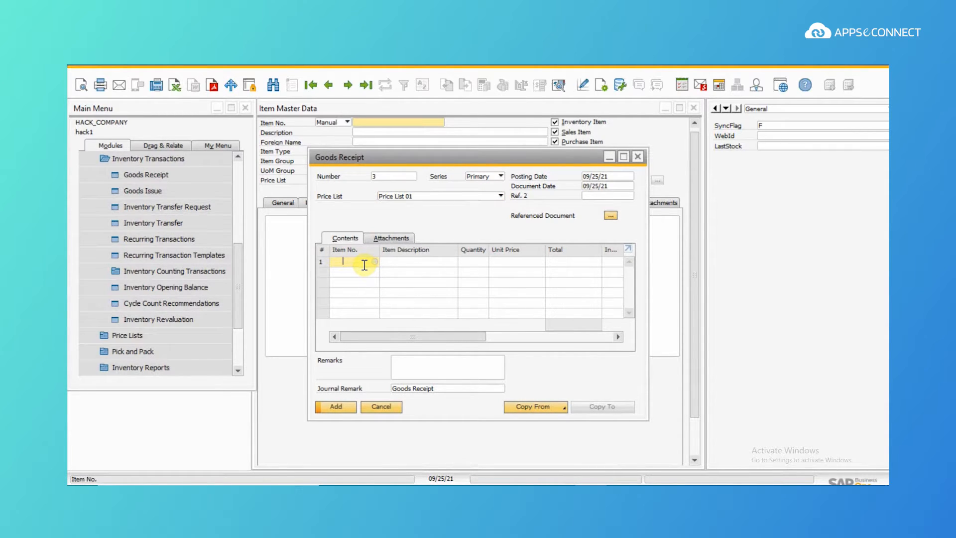
{"action": "type", "text": "test003"}
{"action": "key", "text": "Tab"}
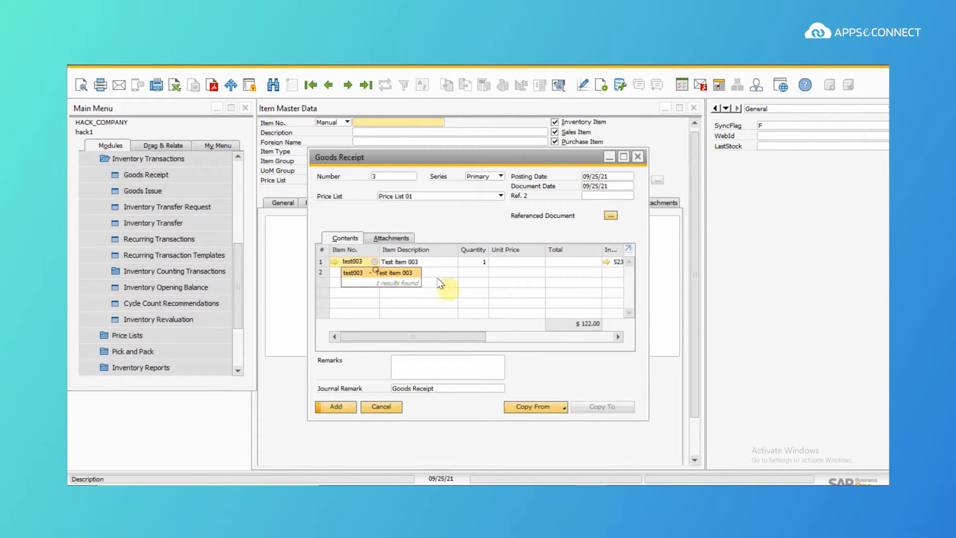
{"action": "left_click", "coordinate": [477, 263]}
{"action": "type", "text": "1"}
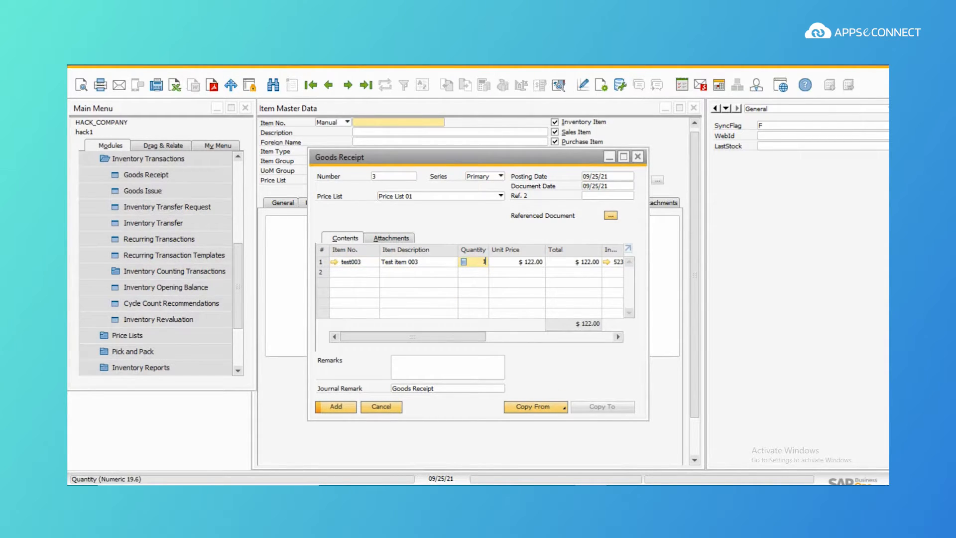
{"action": "type", "text": "5"}
{"action": "left_click", "coordinate": [337, 410]}
{"action": "left_click", "coordinate": [358, 294]}
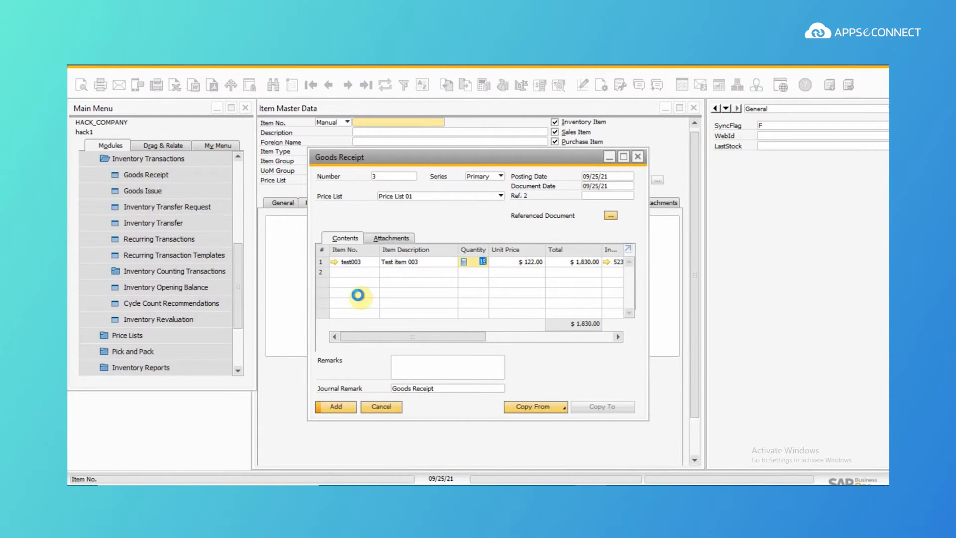
{"action": "left_click", "coordinate": [637, 156]}
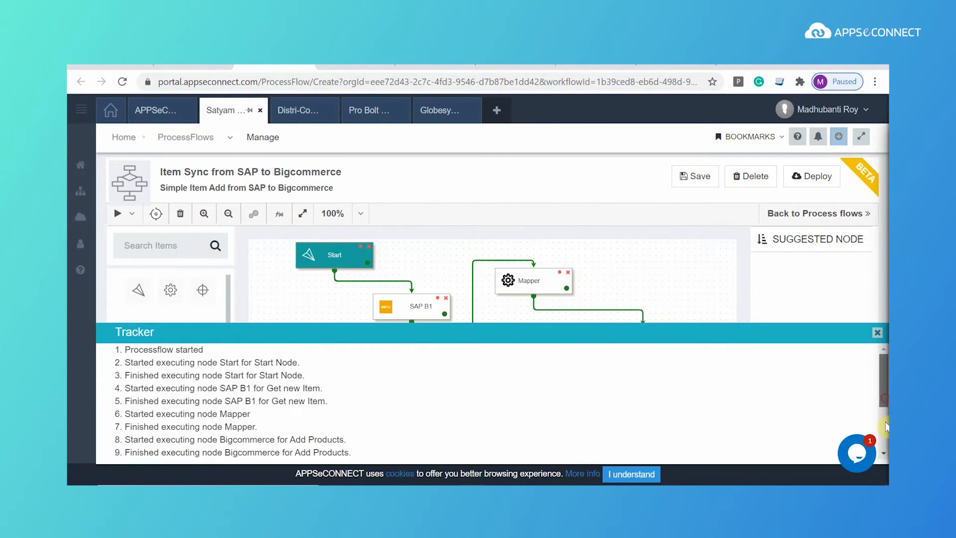
Step: Open the Stock Sync from SAP to Bigcommerce flow for editing and execute it
{"action": "scroll", "coordinate": [877, 413], "scroll_direction": "down", "scroll_amount": 3}
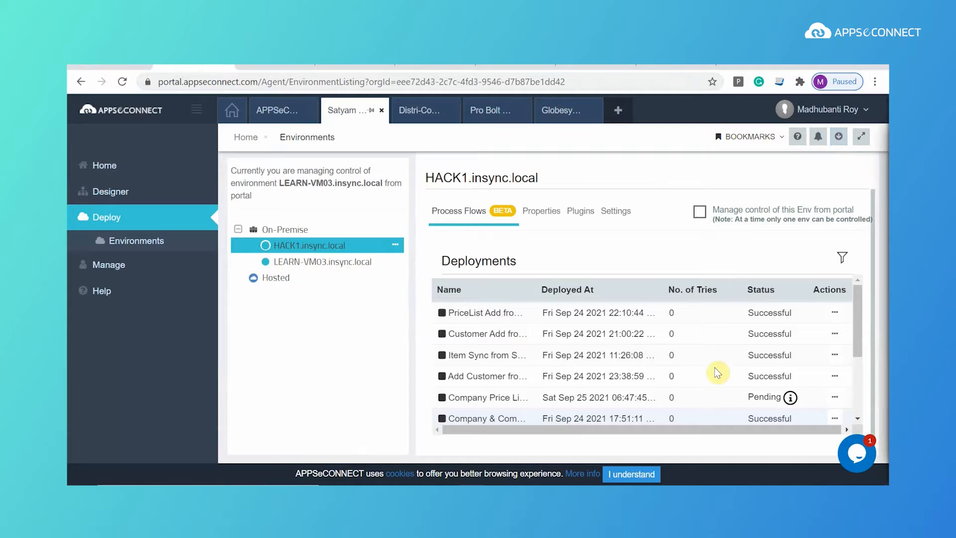
{"action": "left_click_drag", "start_coordinate": [856, 349], "coordinate": [856, 407]}
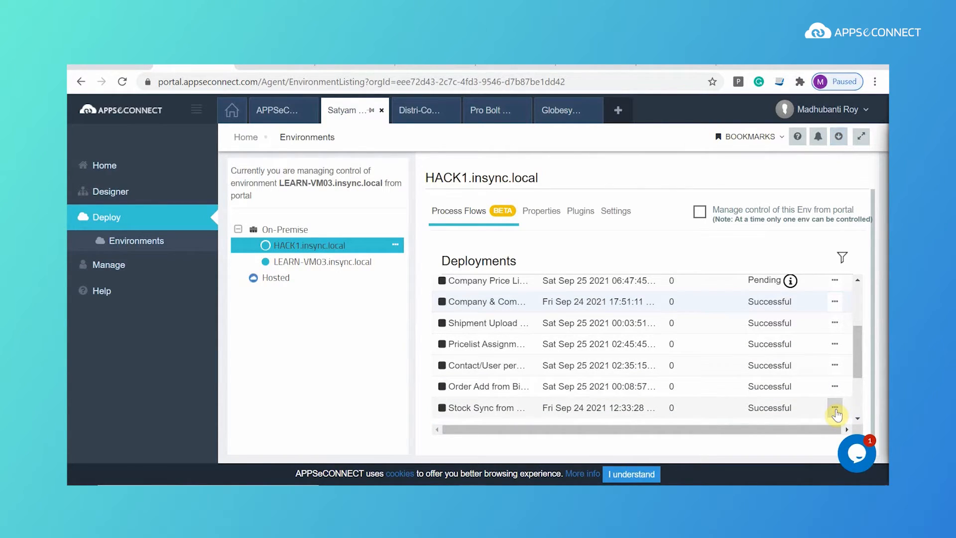
{"action": "left_click", "coordinate": [836, 409]}
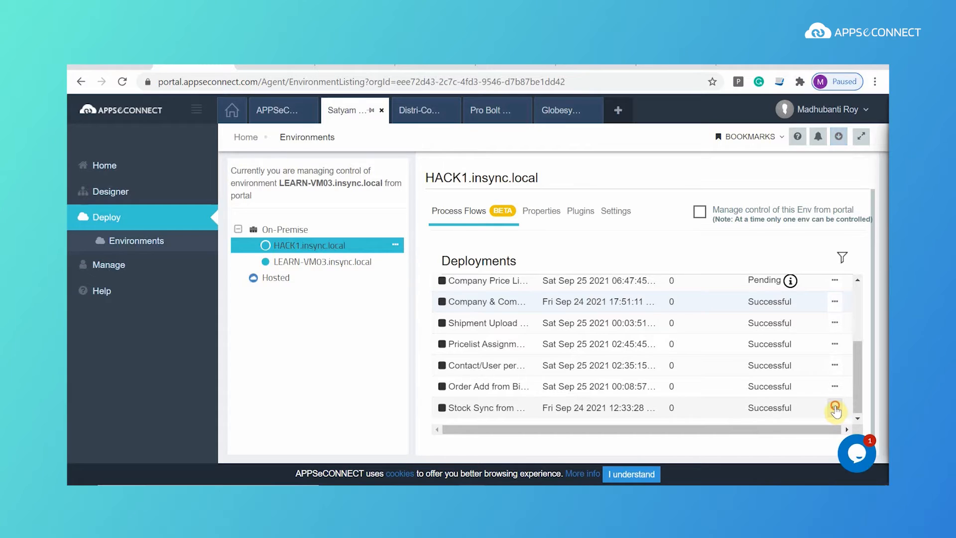
{"action": "scroll", "coordinate": [856, 366], "scroll_direction": "down", "scroll_amount": 2}
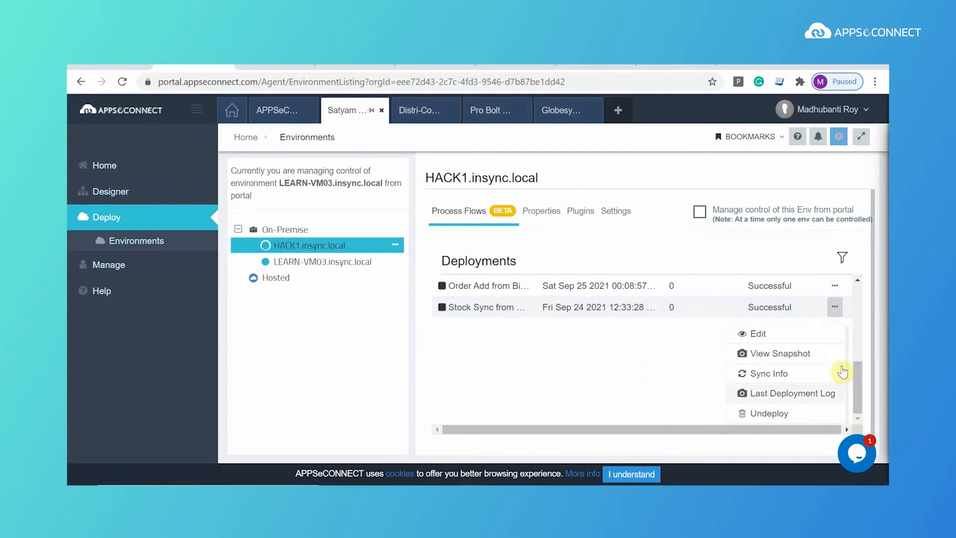
{"action": "left_click", "coordinate": [769, 337]}
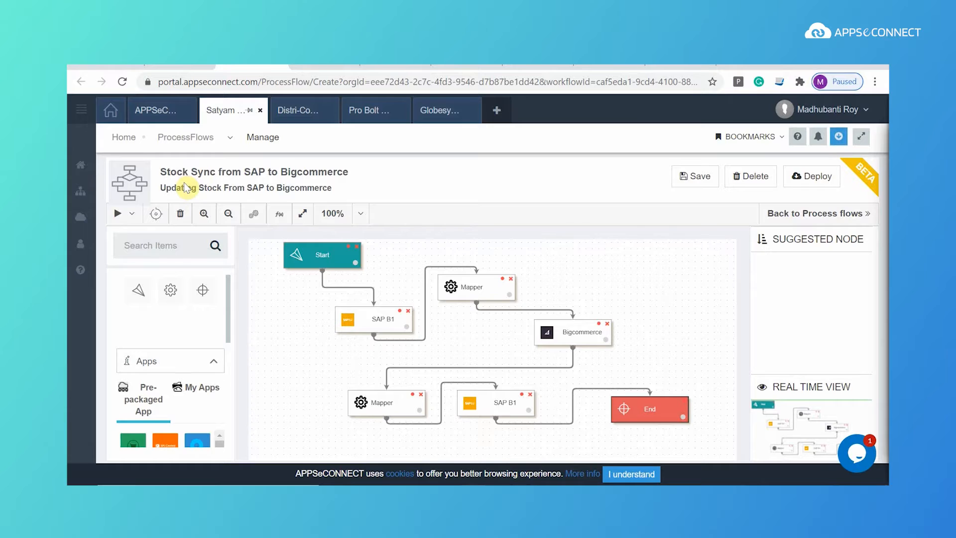
{"action": "left_click", "coordinate": [124, 219]}
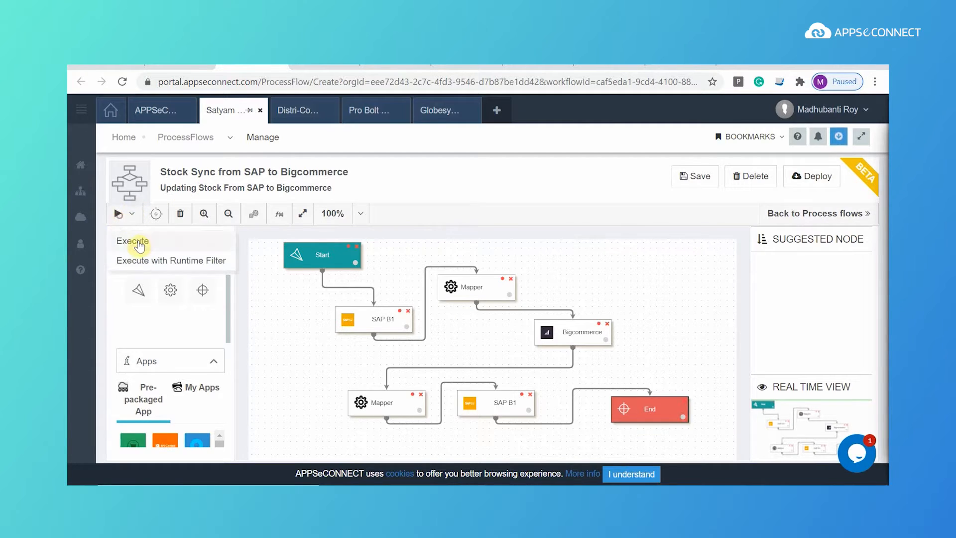
{"action": "left_click", "coordinate": [139, 241]}
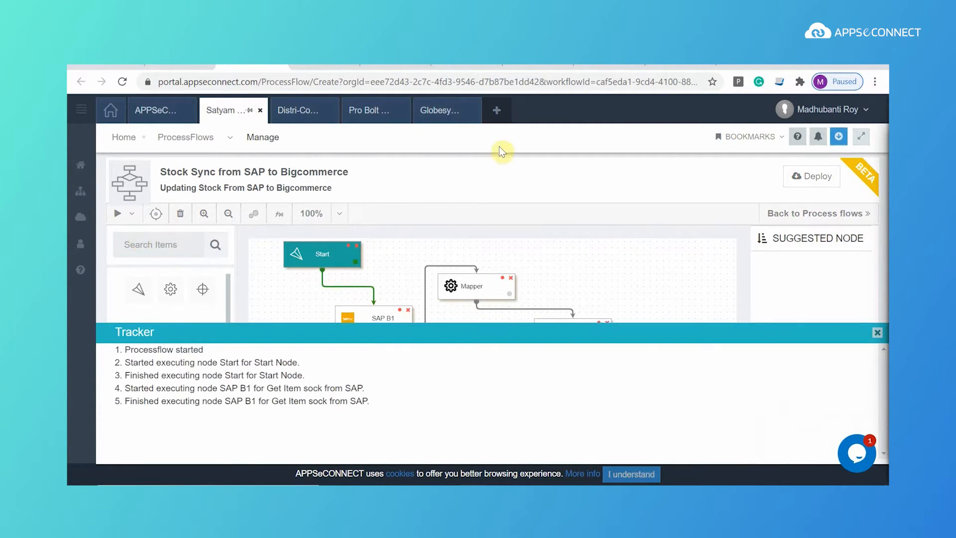
{"action": "left_click", "coordinate": [659, 66]}
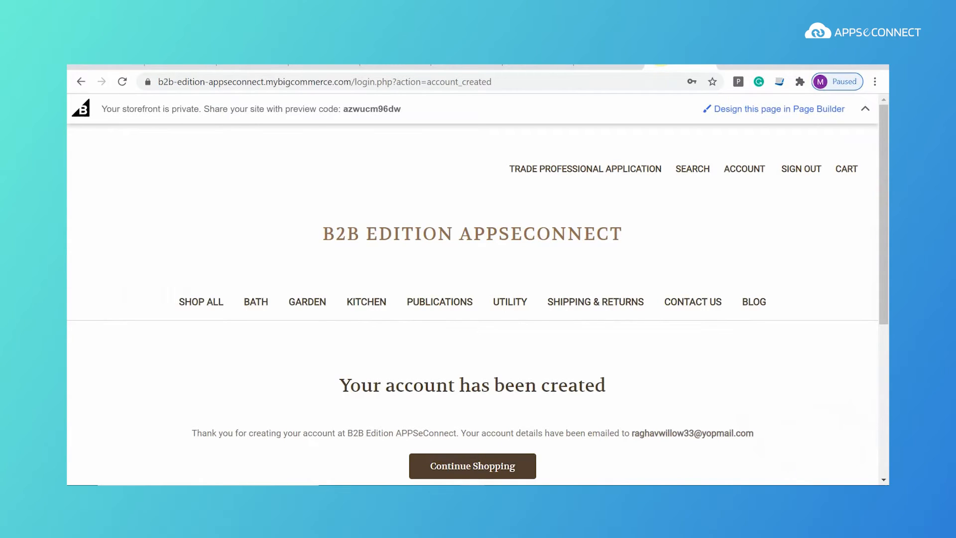
Step: Find Test item 003 under Shop All and confirm its $122.00 price
{"action": "left_click", "coordinate": [202, 304]}
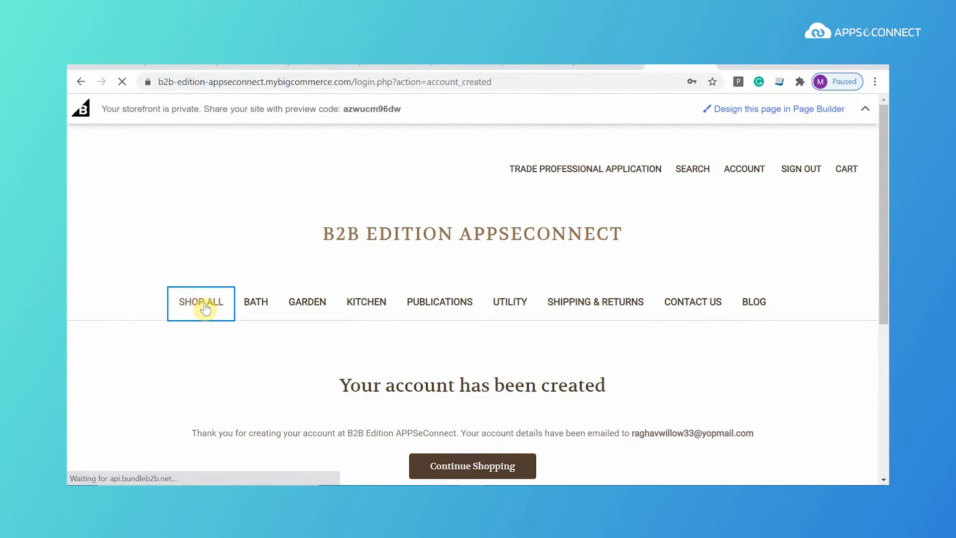
{"action": "scroll", "coordinate": [378, 340], "scroll_direction": "down", "scroll_amount": 5}
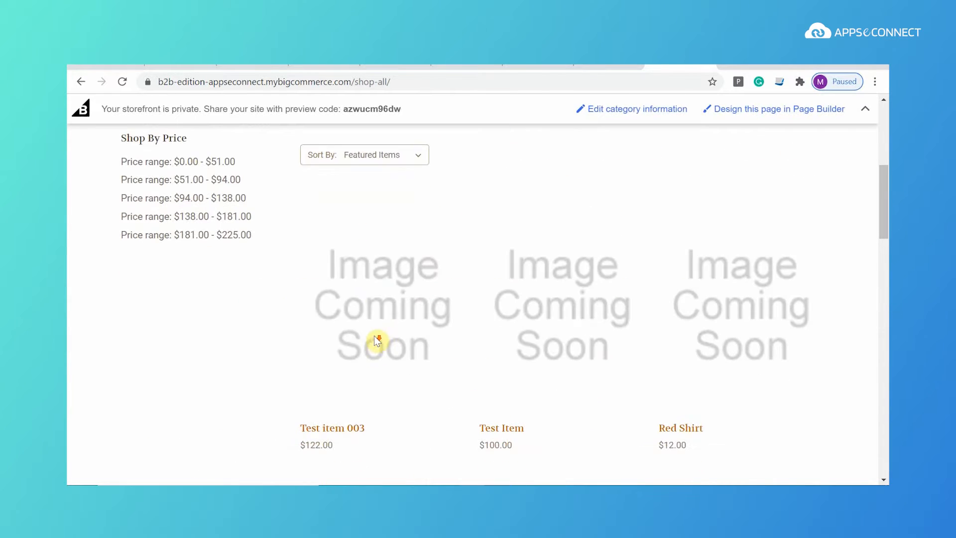
{"action": "left_click", "coordinate": [346, 430]}
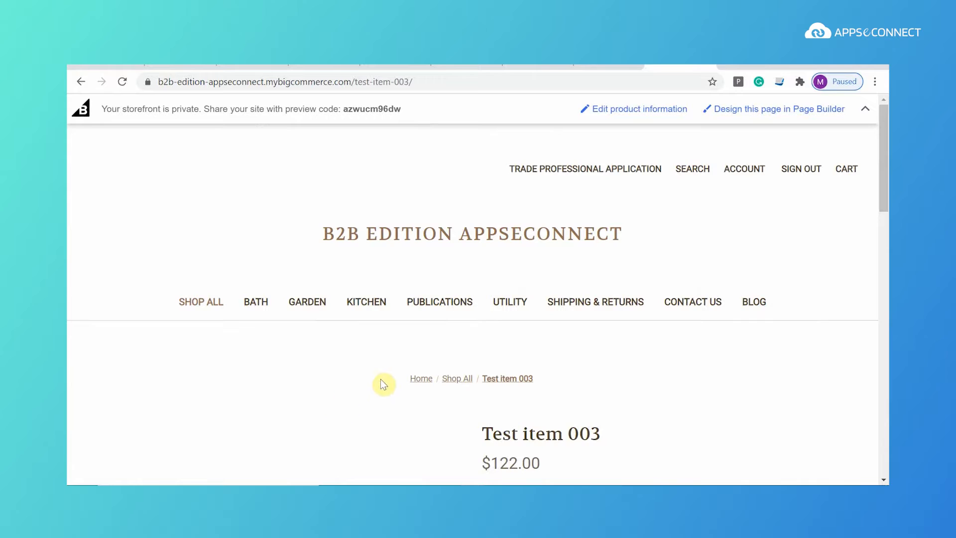
{"action": "scroll", "coordinate": [602, 375], "scroll_direction": "down", "scroll_amount": 3}
{"action": "scroll", "coordinate": [604, 373], "scroll_direction": "up", "scroll_amount": 3}
Step: In the admin product list, open Test item 003 and jump to its Inventory section
{"action": "left_click", "coordinate": [615, 67]}
{"action": "left_click", "coordinate": [109, 280]}
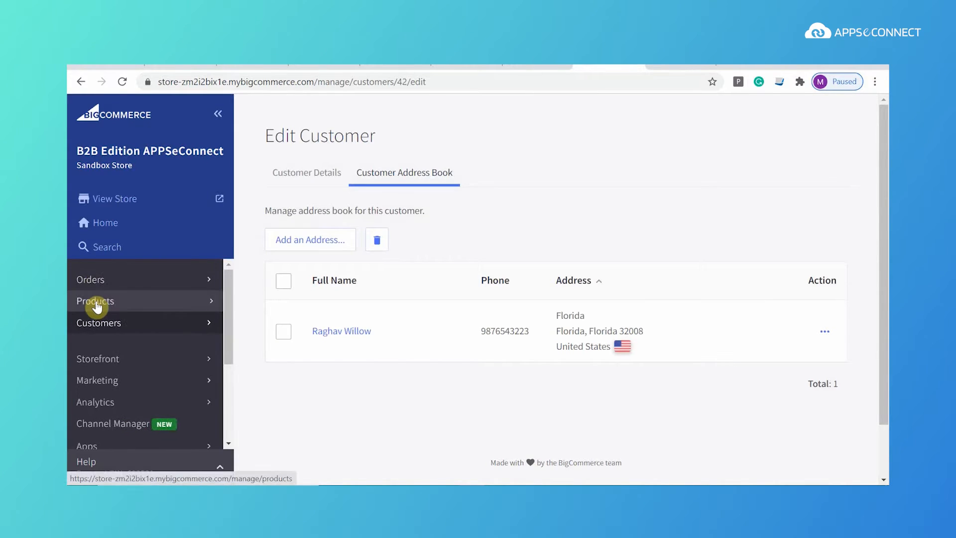
{"action": "left_click", "coordinate": [95, 302]}
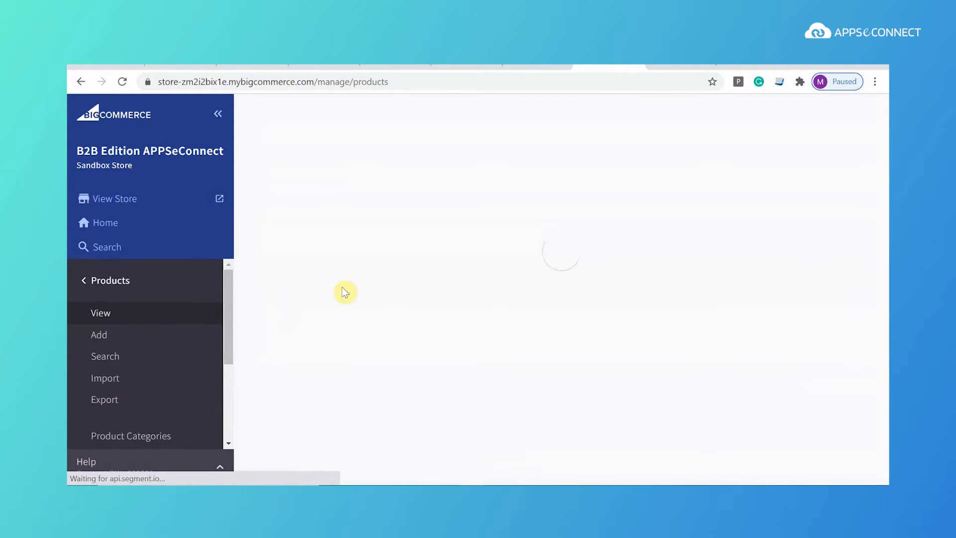
{"action": "left_click", "coordinate": [687, 66]}
{"action": "left_click", "coordinate": [607, 66]}
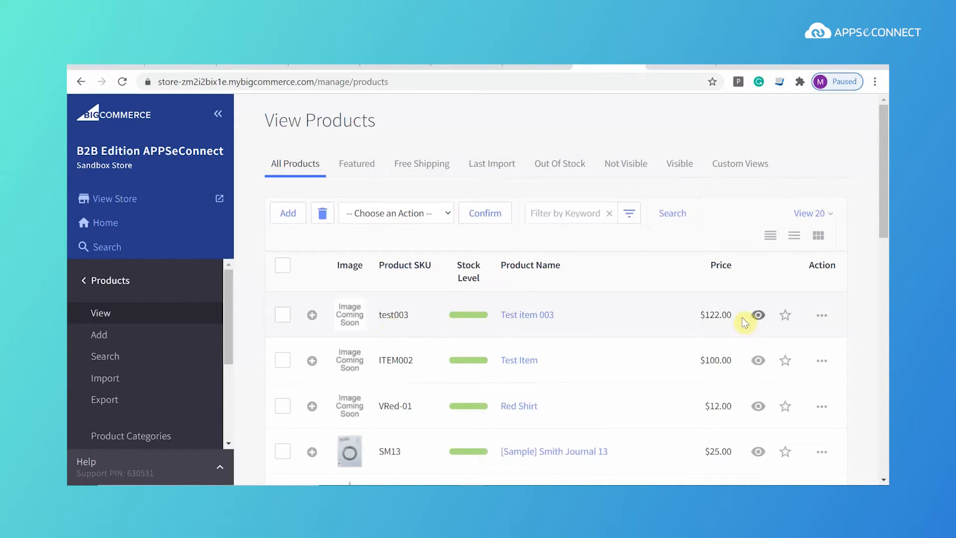
{"action": "left_click", "coordinate": [531, 318]}
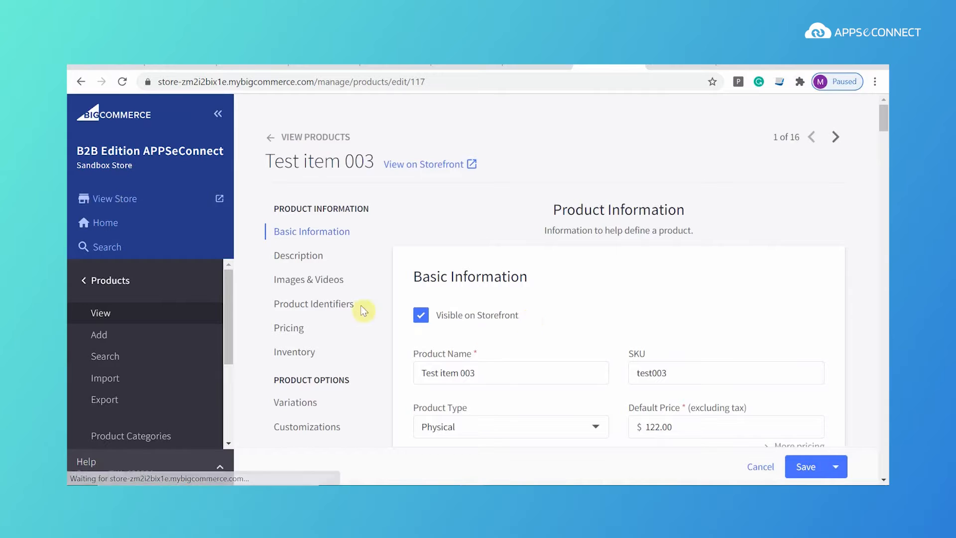
{"action": "scroll", "coordinate": [592, 314], "scroll_direction": "down", "scroll_amount": 3}
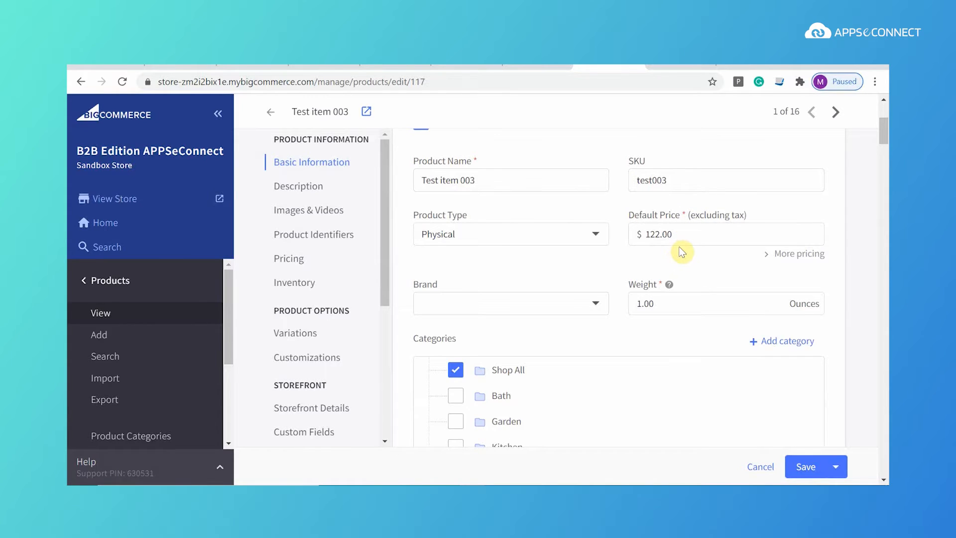
{"action": "scroll", "coordinate": [682, 251], "scroll_direction": "down", "scroll_amount": 1}
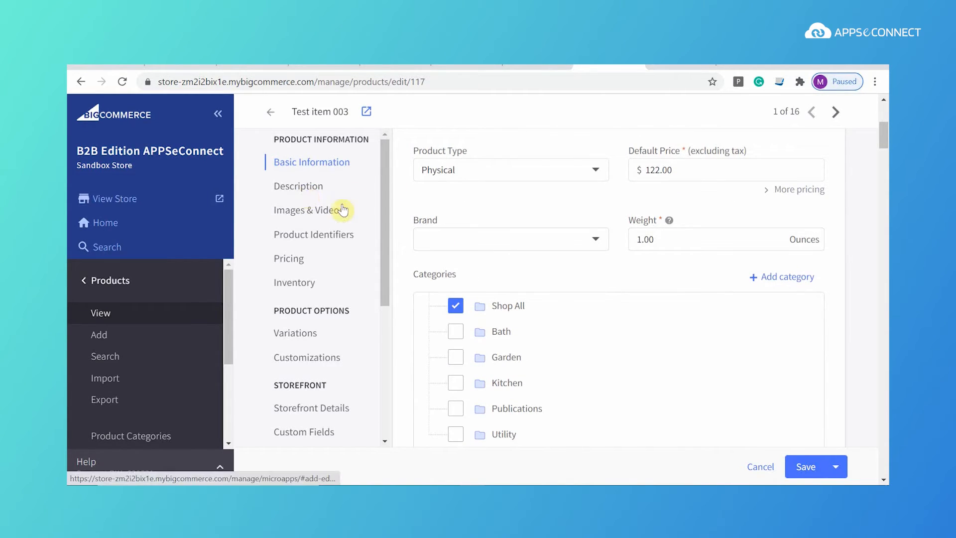
{"action": "scroll", "coordinate": [616, 310], "scroll_direction": "down", "scroll_amount": 5}
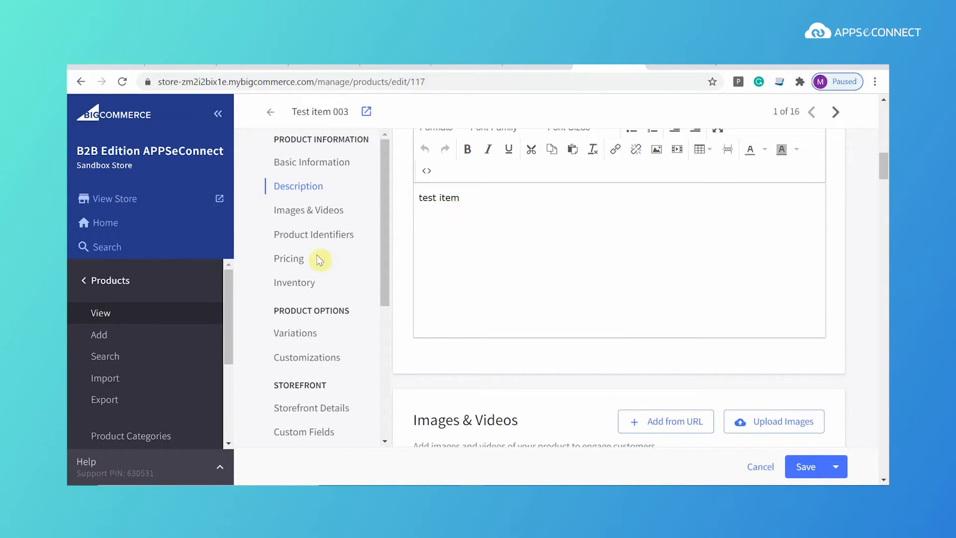
{"action": "left_click", "coordinate": [295, 283]}
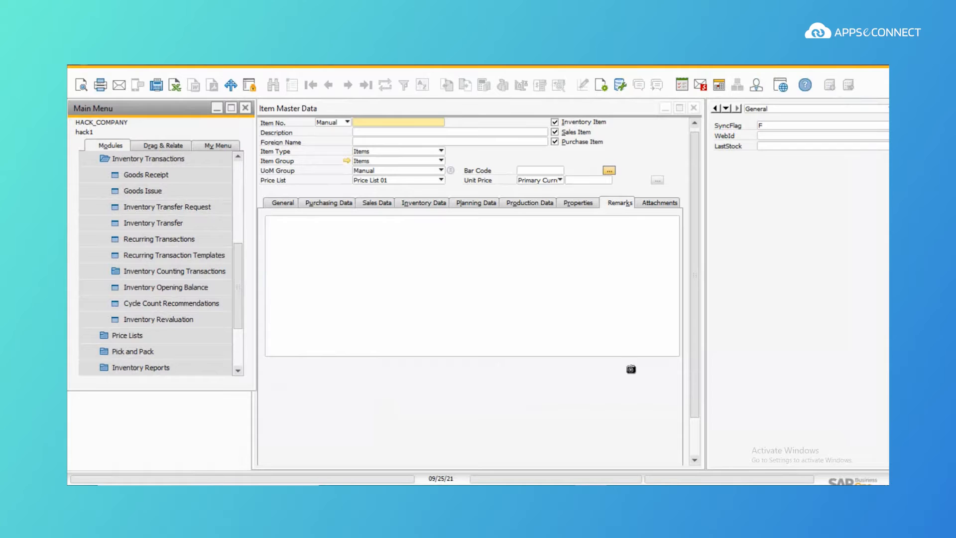
Step: Look up item test003 in Item Master Data using find mode
{"action": "left_click", "coordinate": [412, 318]}
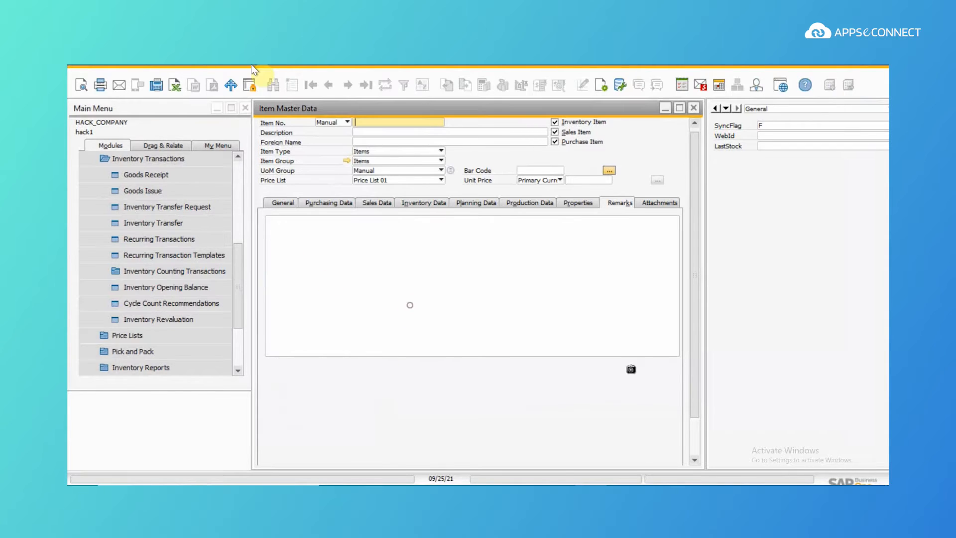
{"action": "left_click", "coordinate": [280, 83]}
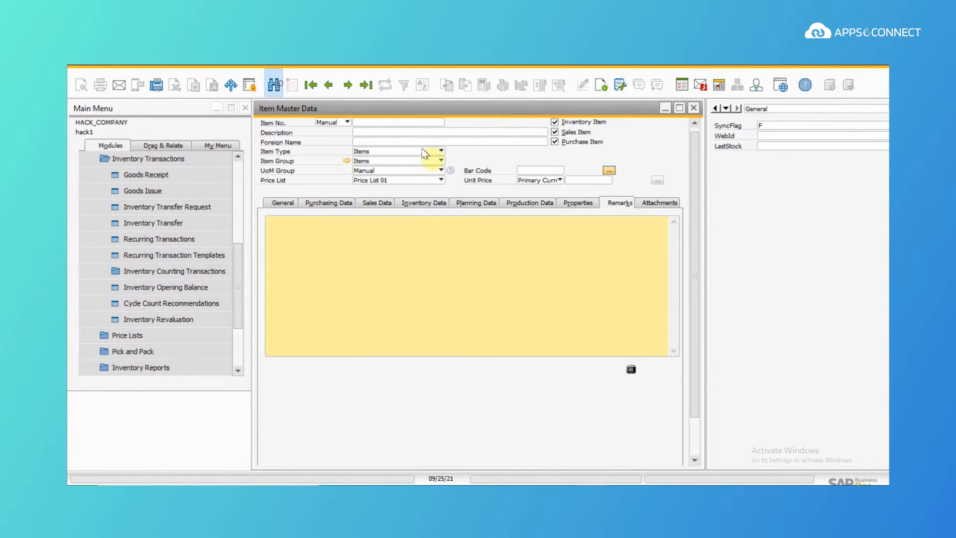
{"action": "type", "text": "test003"}
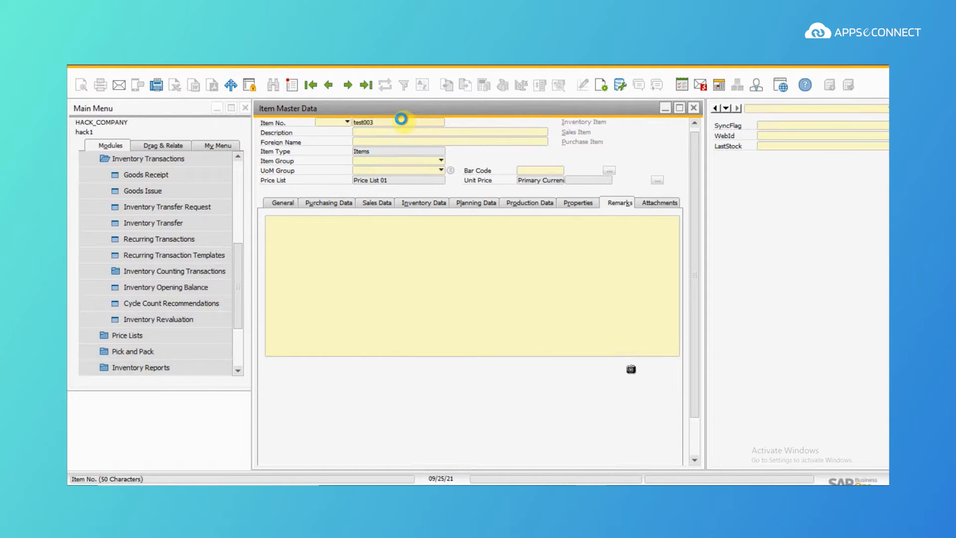
{"action": "key", "text": "Return"}
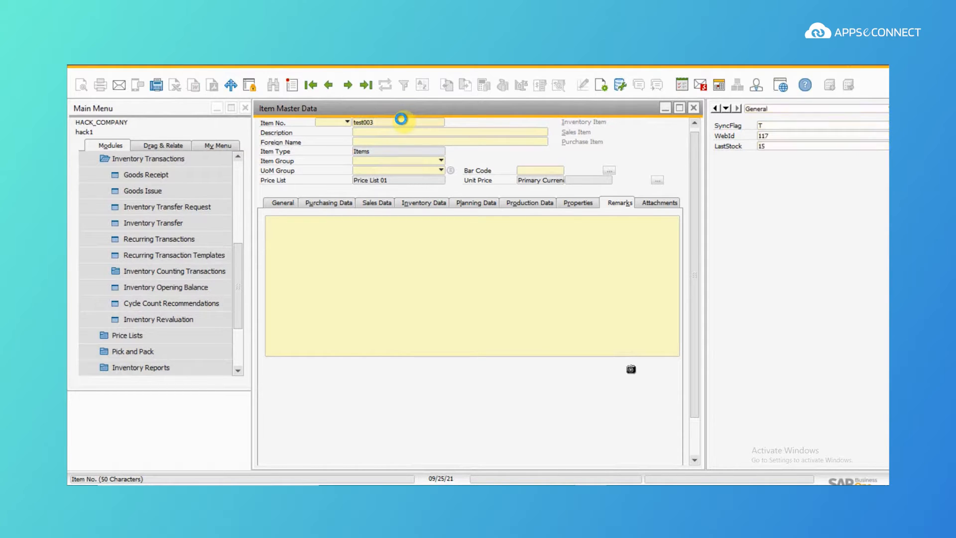
Step: Check test003's WebId 117 and LastStock 15, then close the item record
{"action": "left_click", "coordinate": [767, 145]}
{"action": "left_click", "coordinate": [773, 135]}
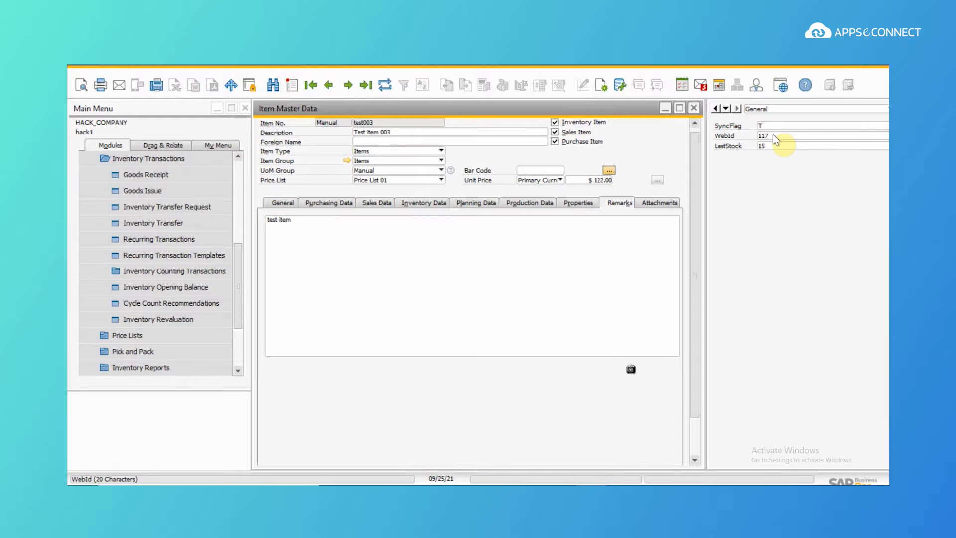
{"action": "left_click", "coordinate": [775, 145]}
{"action": "left_click", "coordinate": [632, 222]}
{"action": "left_click", "coordinate": [694, 108]}
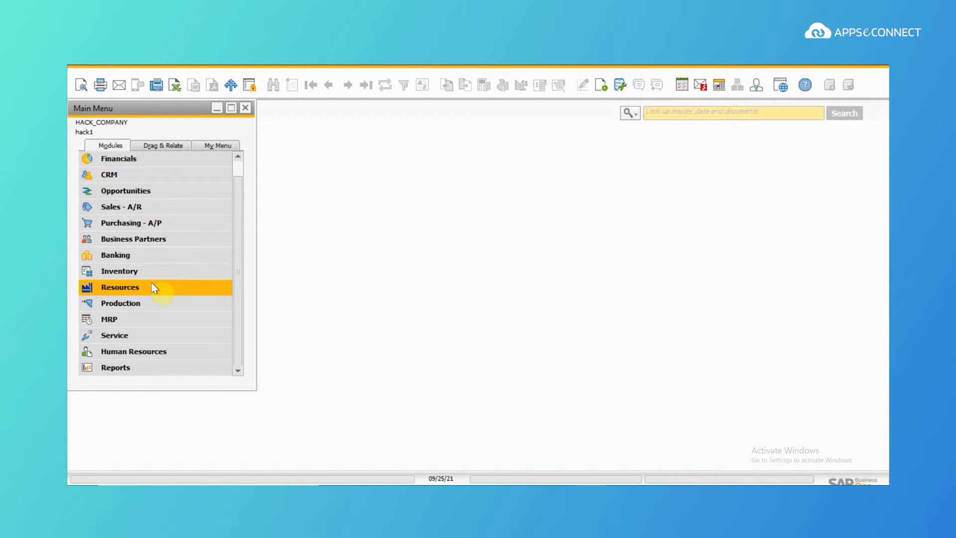
Step: Add a new row to the Inventory price lists named 'Price List 13'
{"action": "left_click", "coordinate": [150, 271]}
{"action": "left_click", "coordinate": [136, 253]}
{"action": "left_click", "coordinate": [140, 271]}
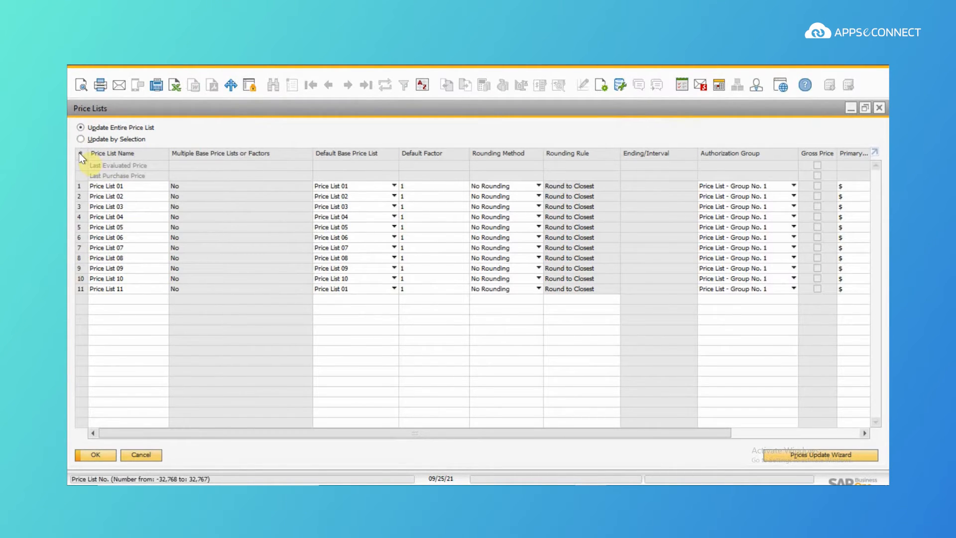
{"action": "right_click", "coordinate": [82, 158]}
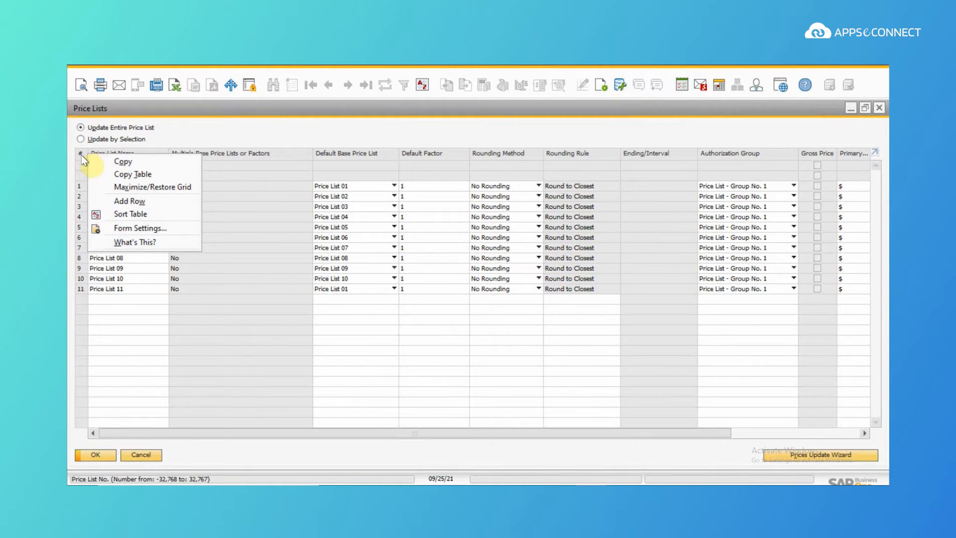
{"action": "left_click", "coordinate": [129, 201]}
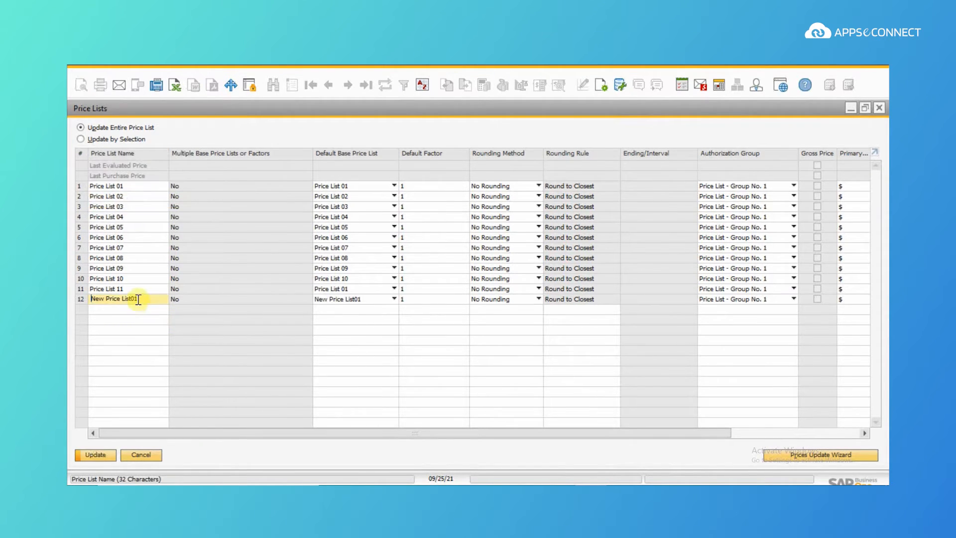
{"action": "left_click_drag", "start_coordinate": [138, 299], "coordinate": [85, 298]}
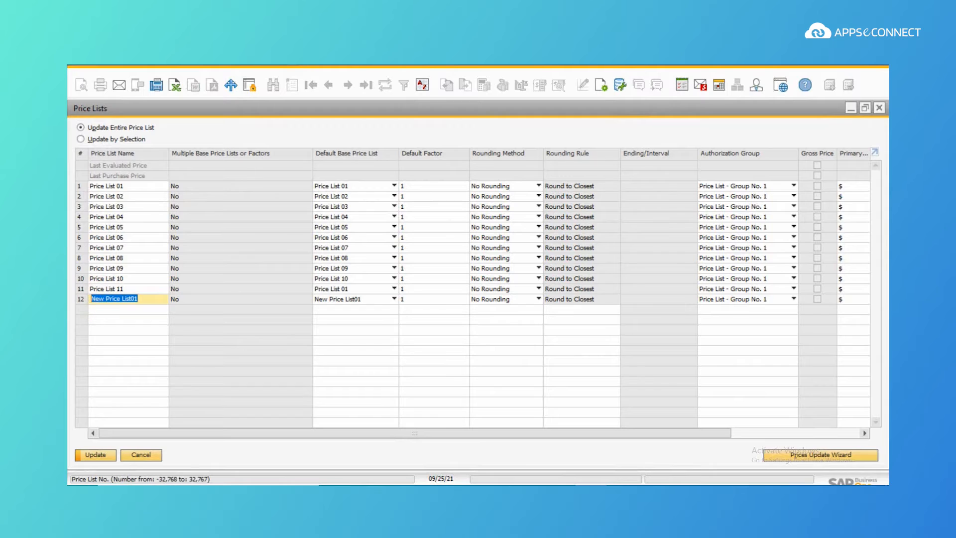
{"action": "type", "text": "Price List 13"}
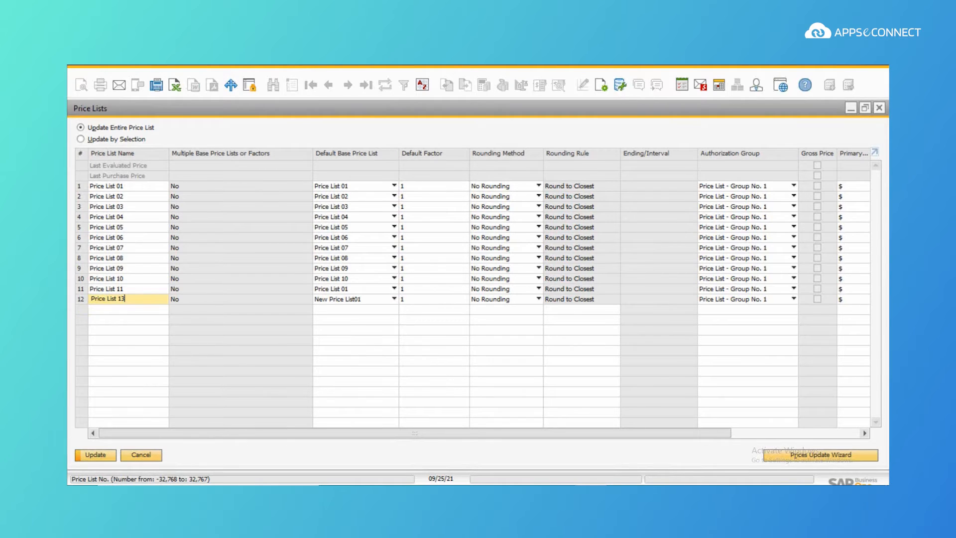
Step: Keep Price List 13 based on itself at factor 1, update prices and accept
{"action": "left_click", "coordinate": [448, 299]}
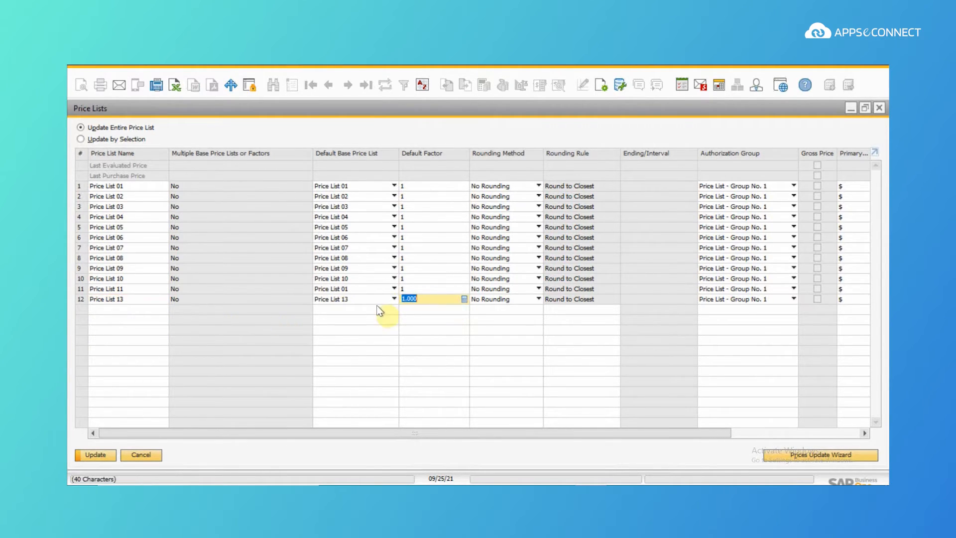
{"action": "left_click", "coordinate": [145, 300]}
{"action": "left_click", "coordinate": [109, 456]}
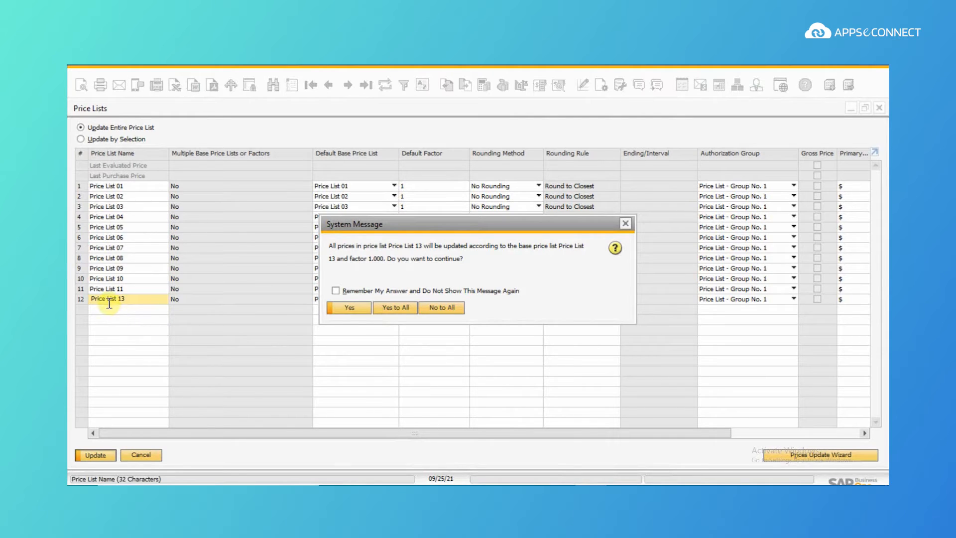
{"action": "left_click", "coordinate": [364, 309]}
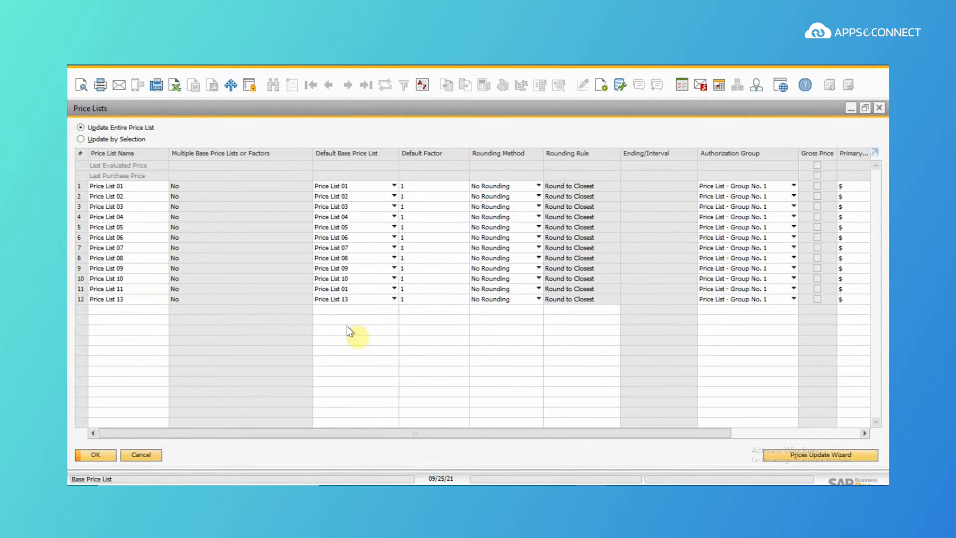
{"action": "left_click", "coordinate": [100, 454]}
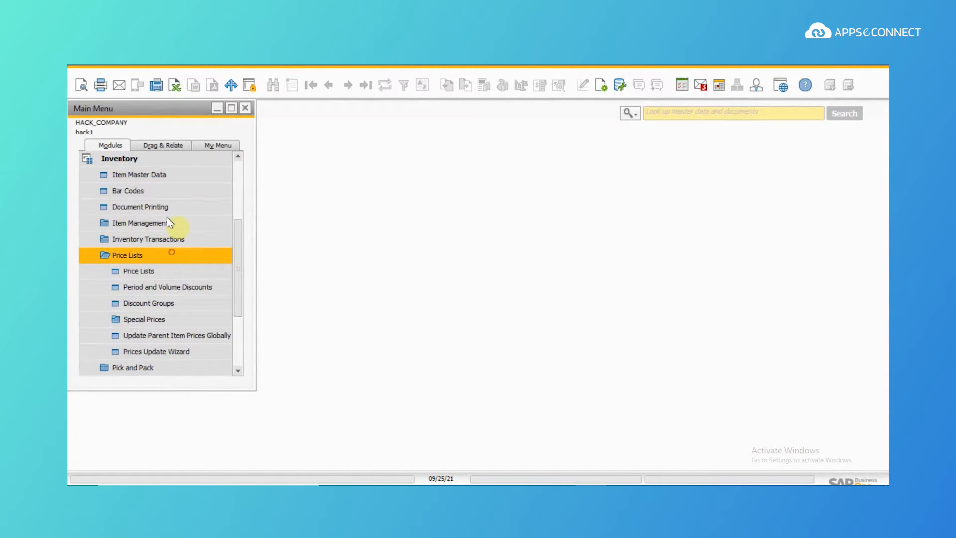
Step: Find the business partner Techno Solution in Business Partner Master Data
{"action": "left_click", "coordinate": [163, 159]}
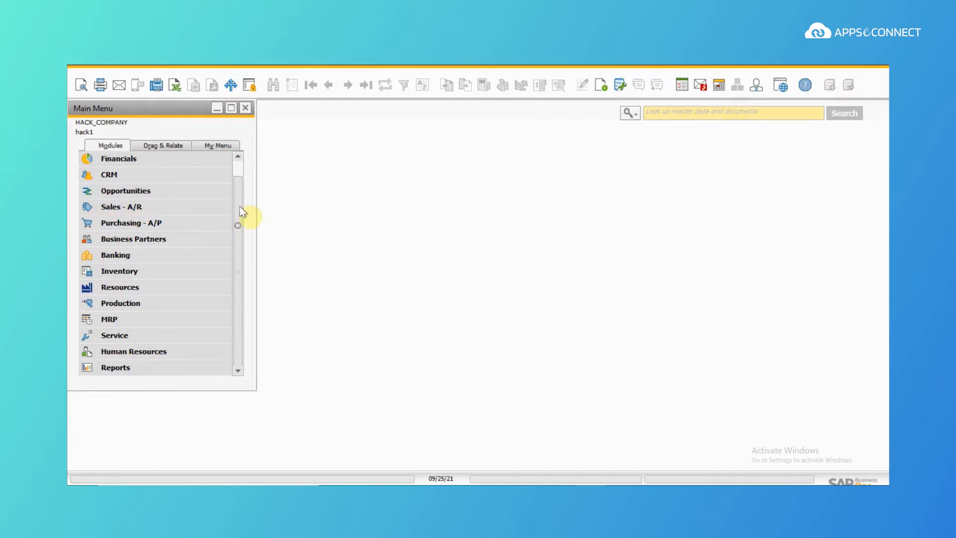
{"action": "left_click", "coordinate": [184, 240]}
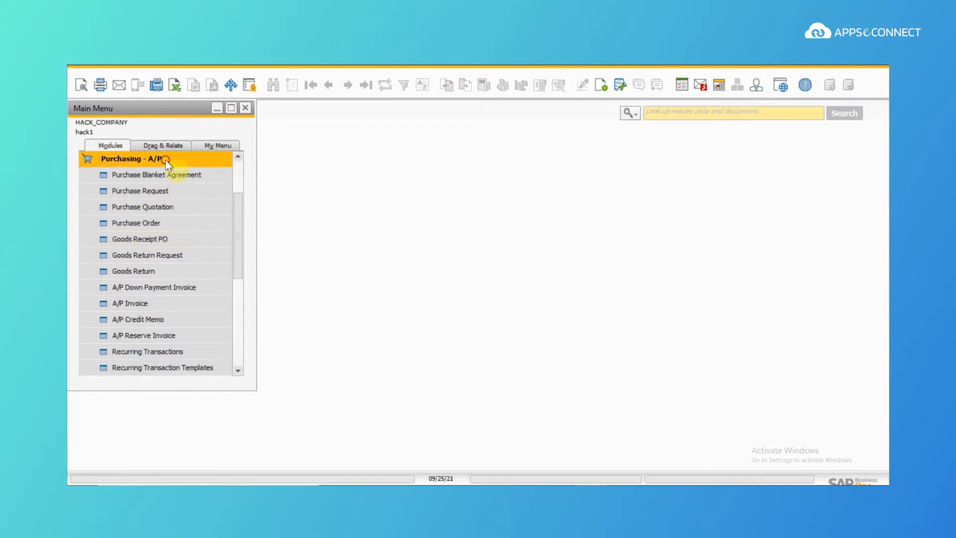
{"action": "left_click", "coordinate": [166, 160]}
{"action": "left_click", "coordinate": [172, 240]}
{"action": "left_click", "coordinate": [169, 256]}
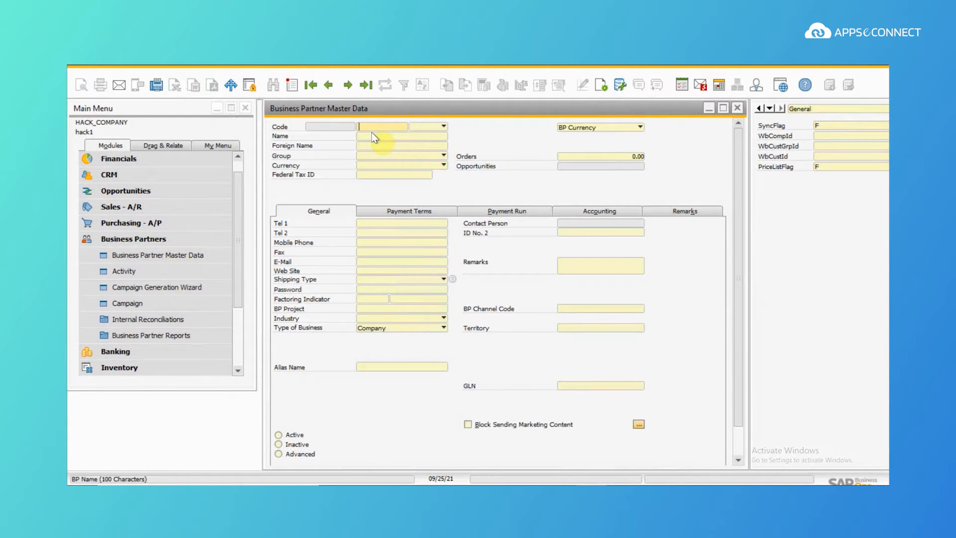
{"action": "left_click", "coordinate": [371, 138]}
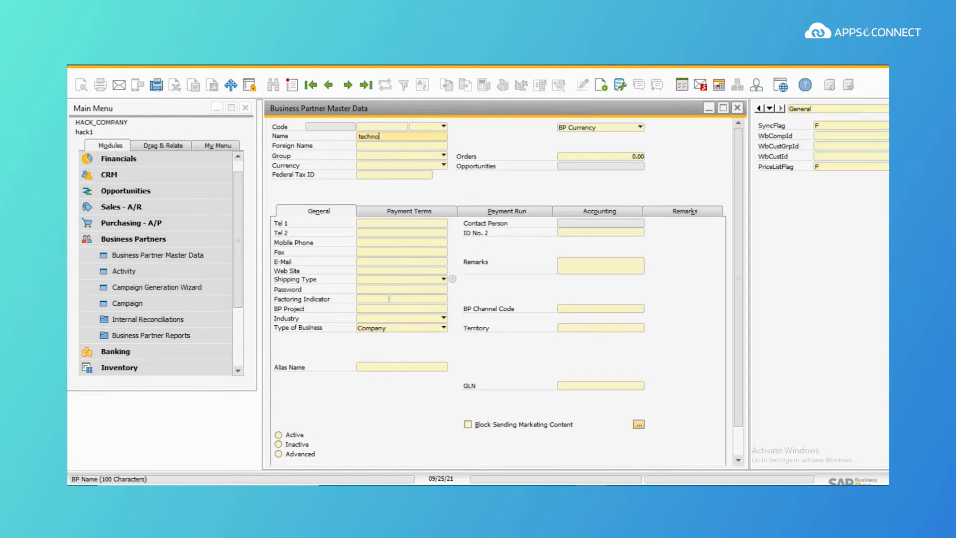
{"action": "left_click", "coordinate": [384, 159]}
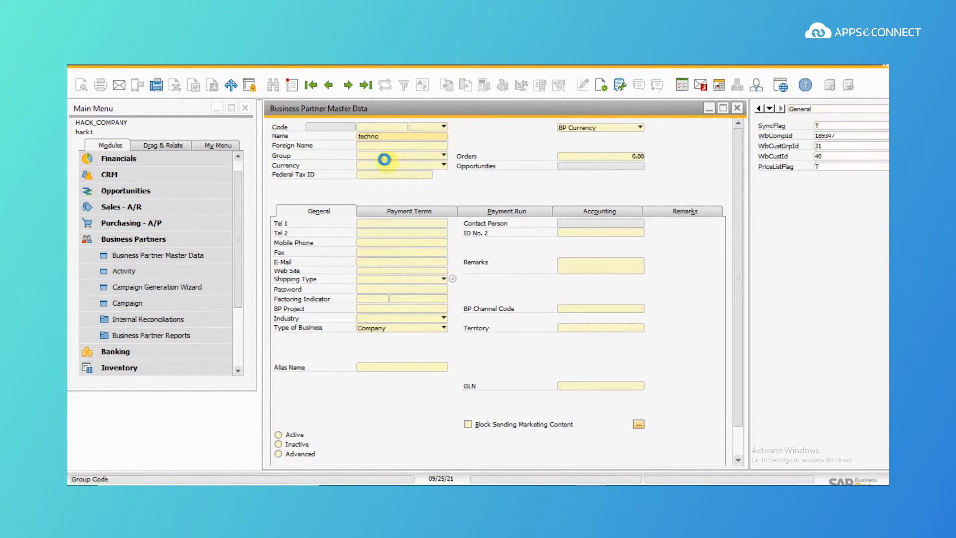
{"action": "key", "text": "Return"}
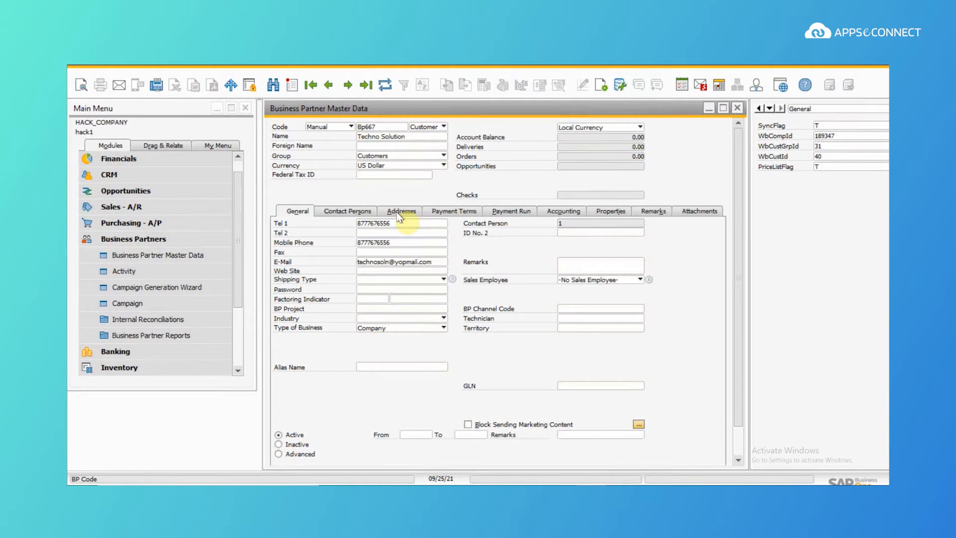
Step: Set Techno Solution's Payment Terms price list to Price List 13
{"action": "left_click", "coordinate": [465, 213]}
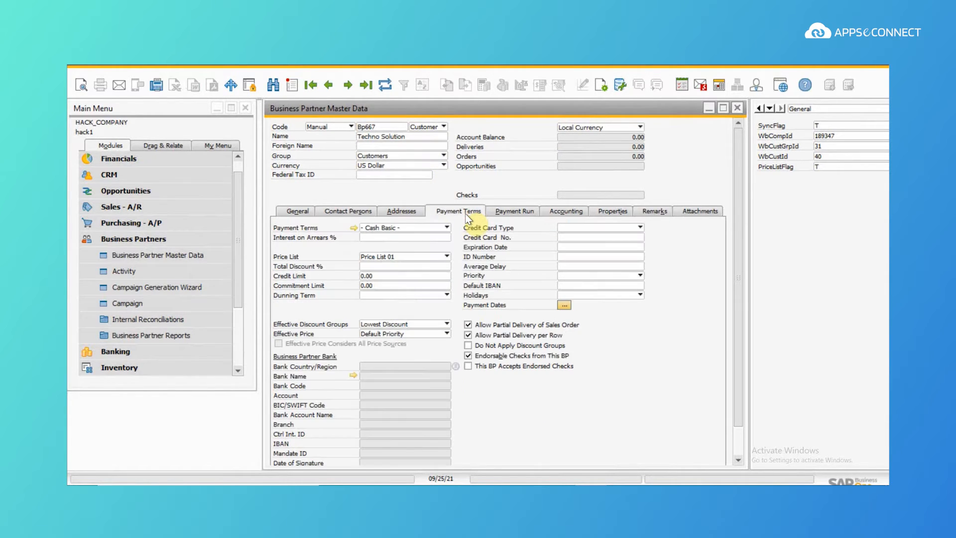
{"action": "left_click", "coordinate": [444, 258]}
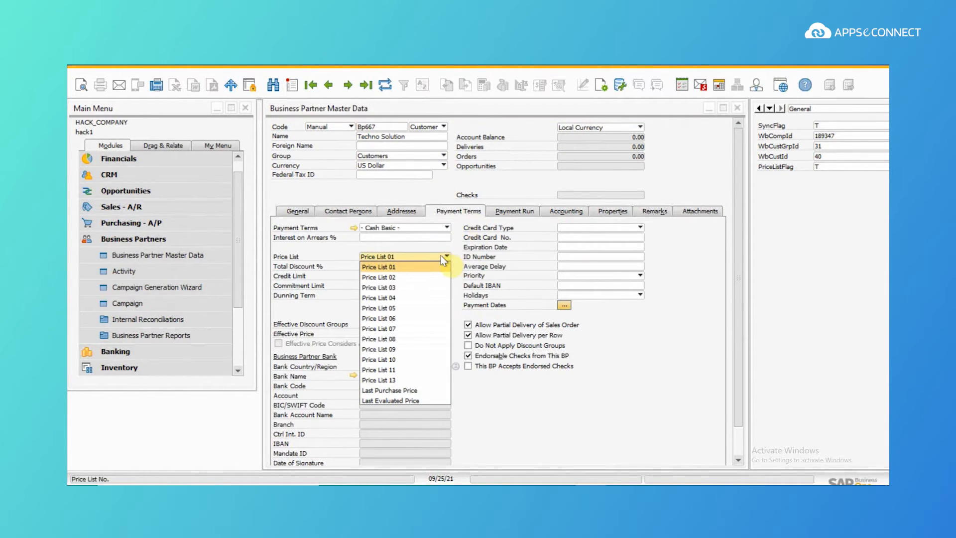
{"action": "left_click", "coordinate": [389, 380]}
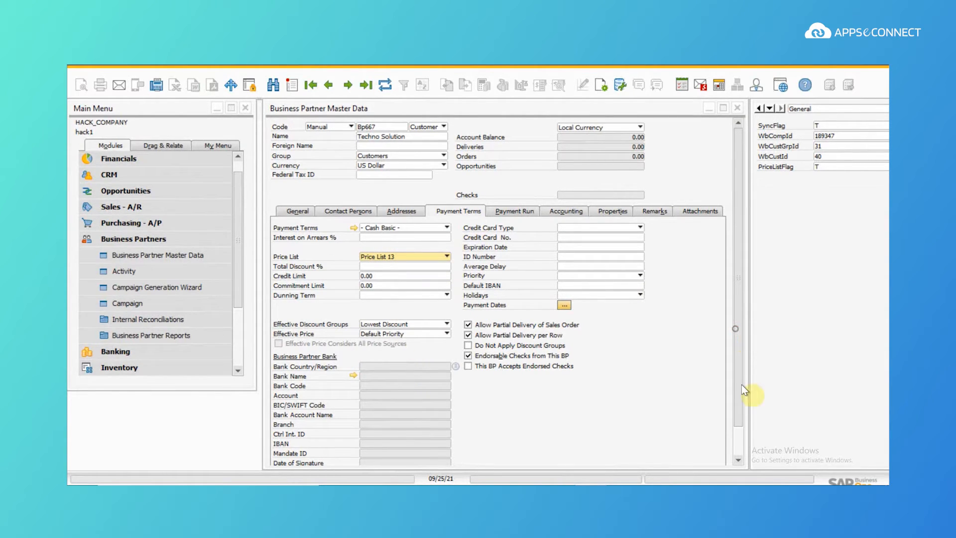
{"action": "scroll", "coordinate": [742, 391], "scroll_direction": "down", "scroll_amount": 2}
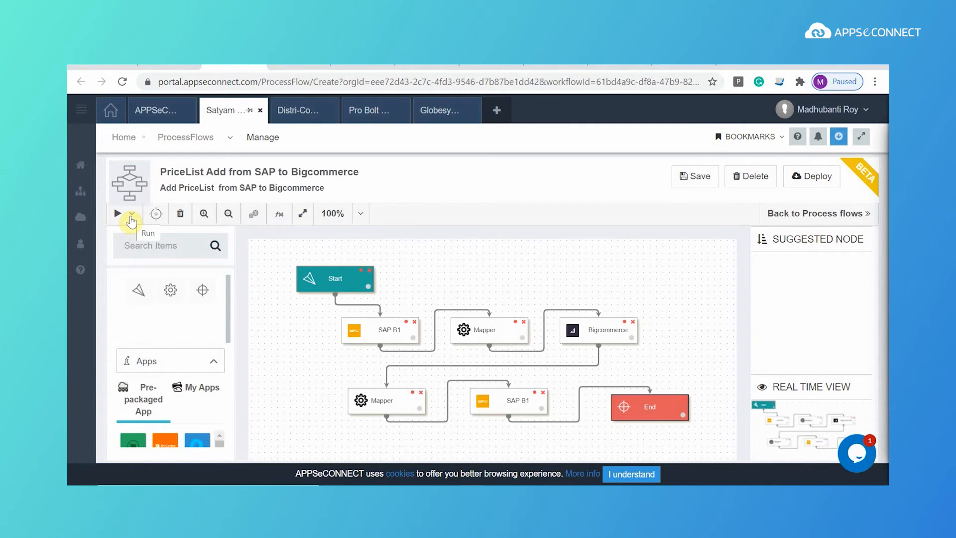
Step: Execute the PriceList Add from SAP to Bigcommerce flow and let it finish
{"action": "left_click", "coordinate": [132, 219]}
{"action": "left_click", "coordinate": [134, 240]}
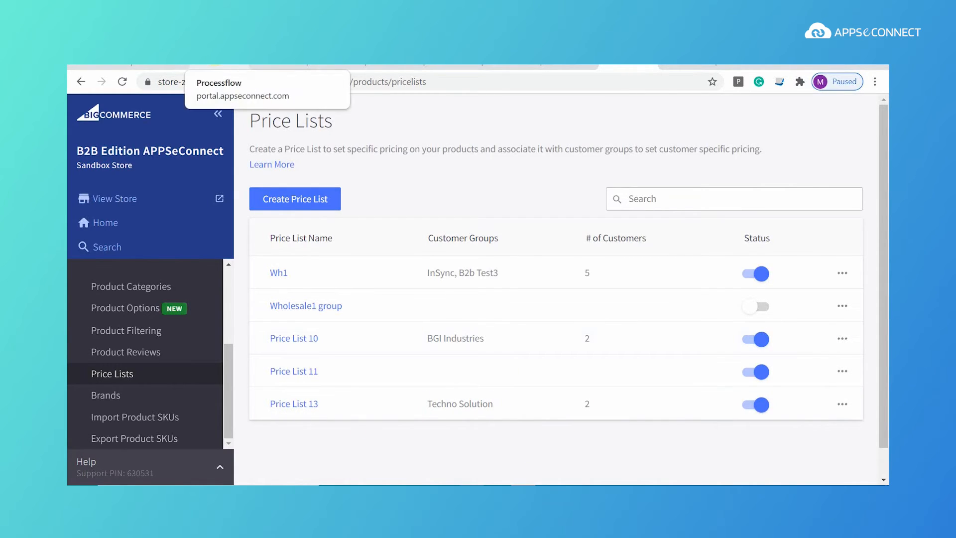
{"action": "left_click", "coordinate": [219, 67]}
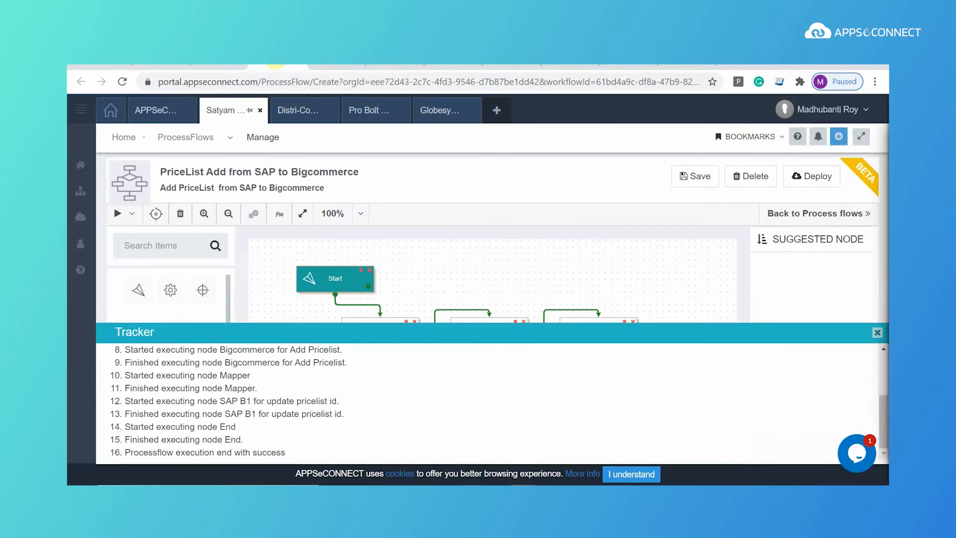
Step: Go to the BigCommerce Price Lists page to confirm Price List 13 for Techno Solution
{"action": "left_click", "coordinate": [338, 66]}
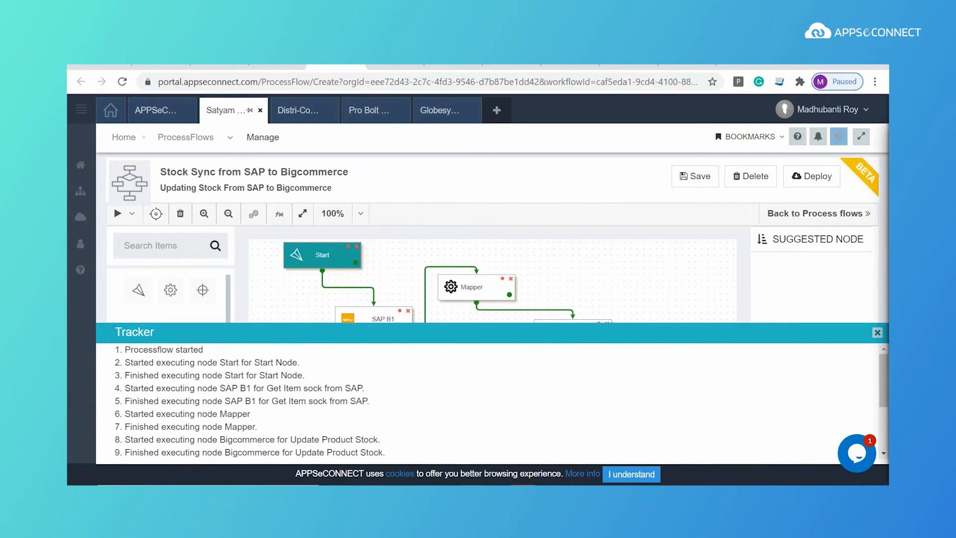
{"action": "left_click", "coordinate": [393, 67]}
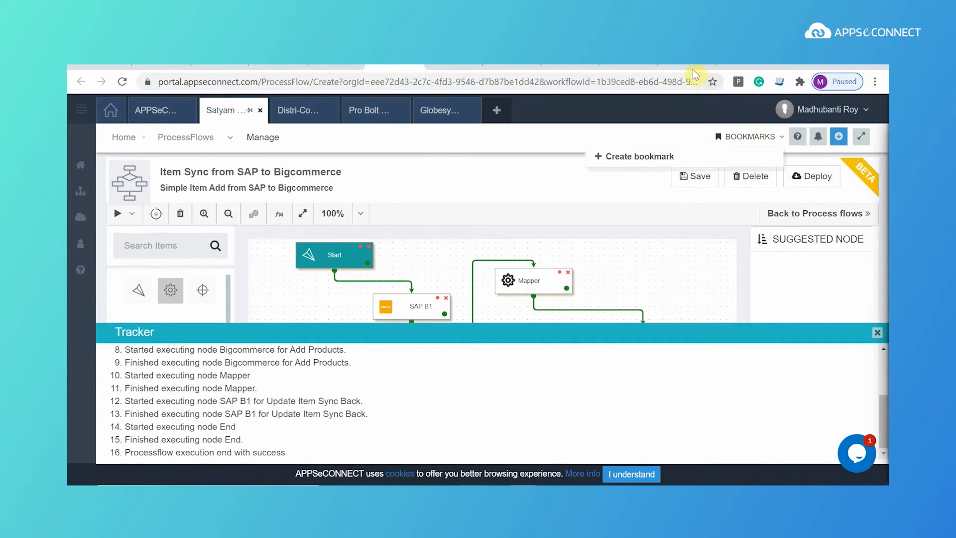
{"action": "left_click", "coordinate": [690, 67]}
{"action": "left_click", "coordinate": [628, 67]}
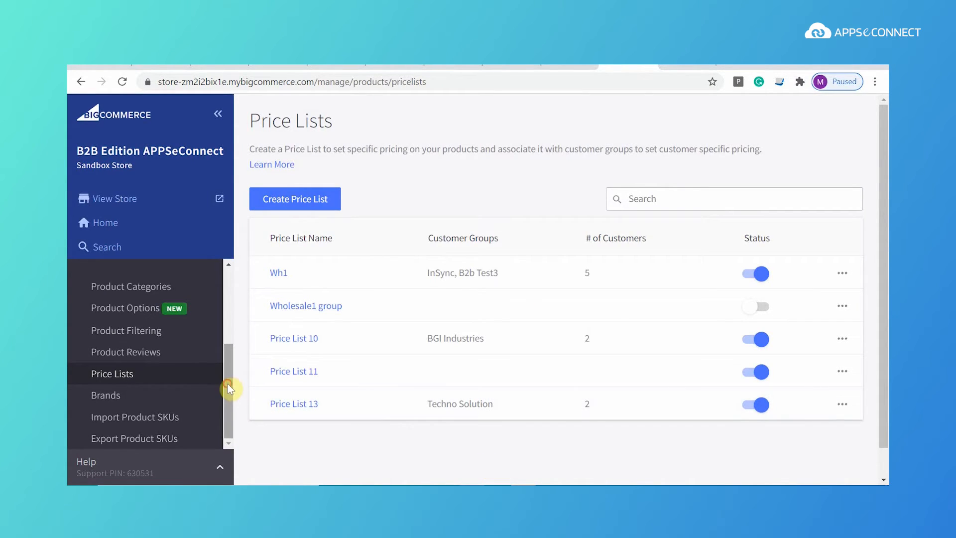
Step: Start a new BigCommerce order for Techno Solution using its saved billing address
{"action": "left_click_drag", "start_coordinate": [228, 383], "coordinate": [241, 289]}
{"action": "left_click", "coordinate": [116, 287]}
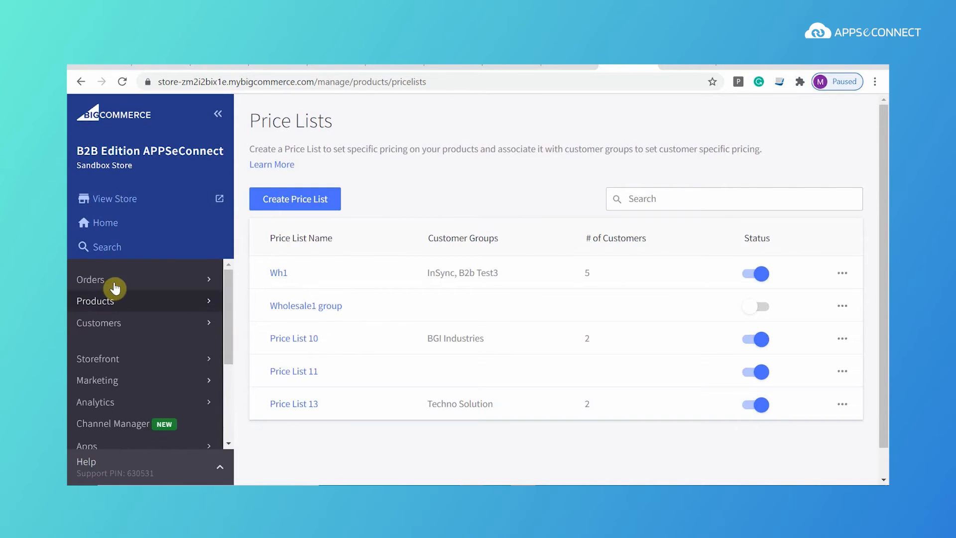
{"action": "left_click", "coordinate": [112, 285]}
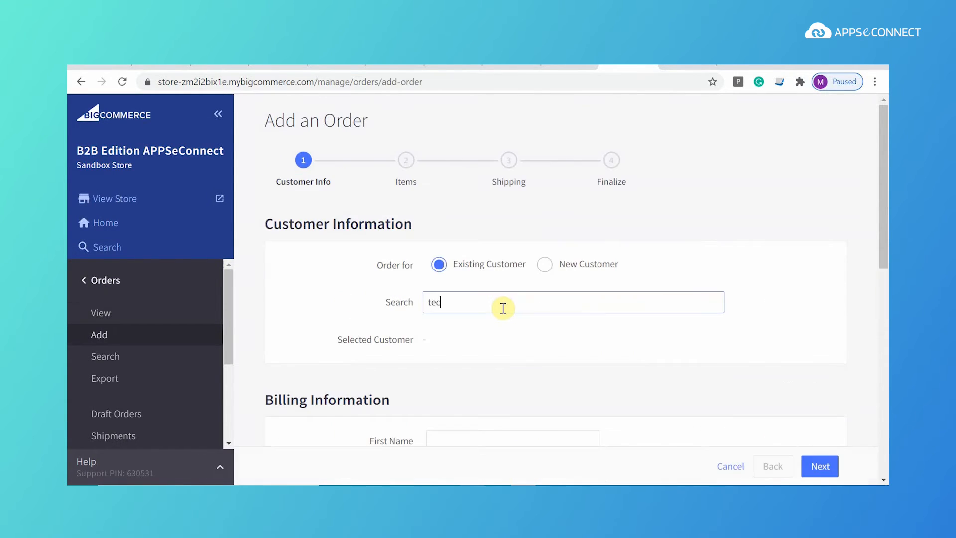
{"action": "left_click", "coordinate": [498, 336]}
{"action": "scroll", "coordinate": [572, 232], "scroll_direction": "down", "scroll_amount": 5}
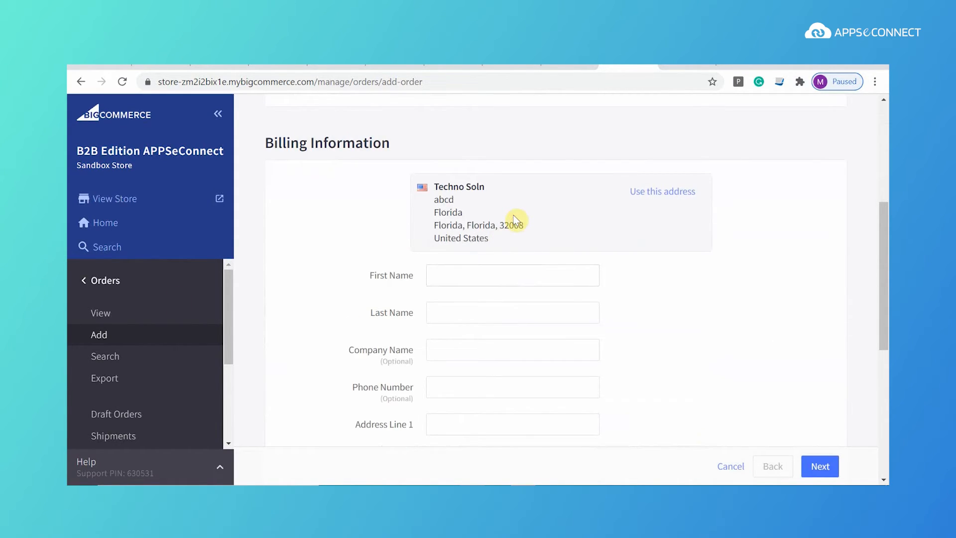
{"action": "left_click", "coordinate": [672, 192]}
{"action": "scroll", "coordinate": [576, 310], "scroll_direction": "down", "scroll_amount": 6}
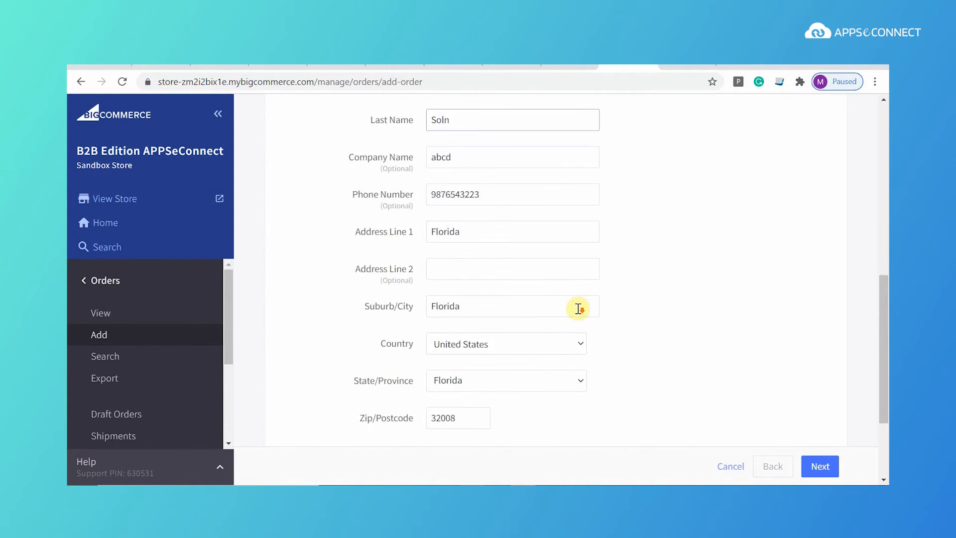
{"action": "left_click", "coordinate": [817, 467]}
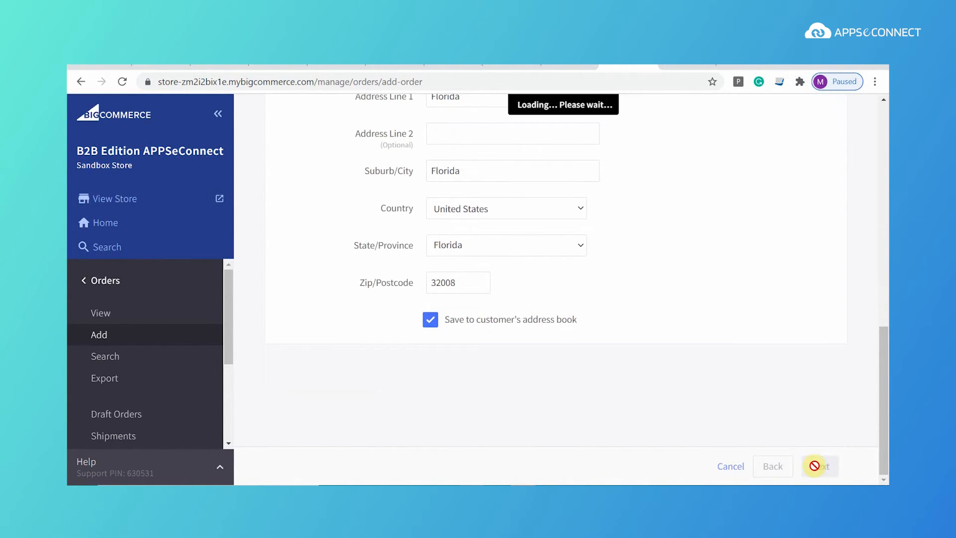
Step: Add one Test item 003 at $122.00 to the order
{"action": "left_click", "coordinate": [518, 239]}
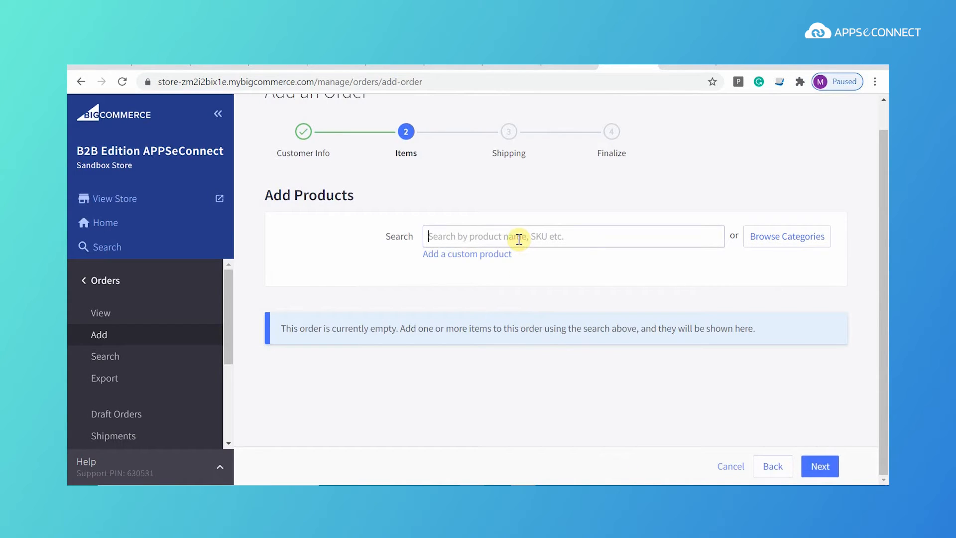
{"action": "type", "text": "test"}
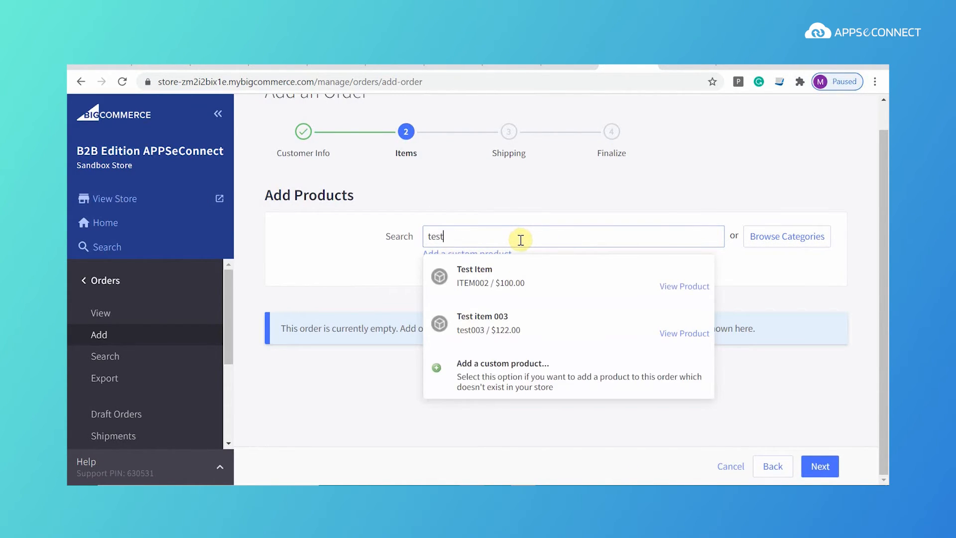
{"action": "left_click", "coordinate": [515, 321]}
{"action": "scroll", "coordinate": [667, 344], "scroll_direction": "down", "scroll_amount": 3}
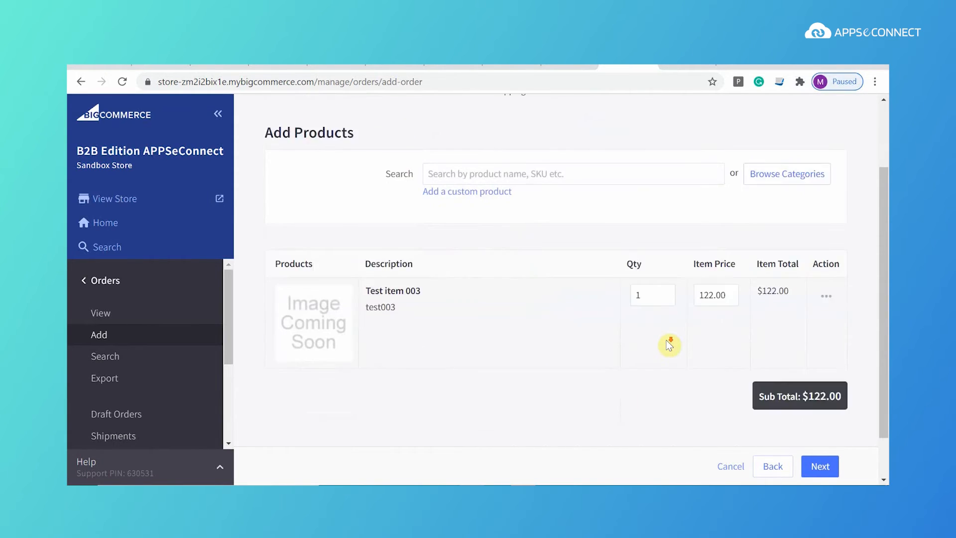
{"action": "left_click", "coordinate": [822, 467]}
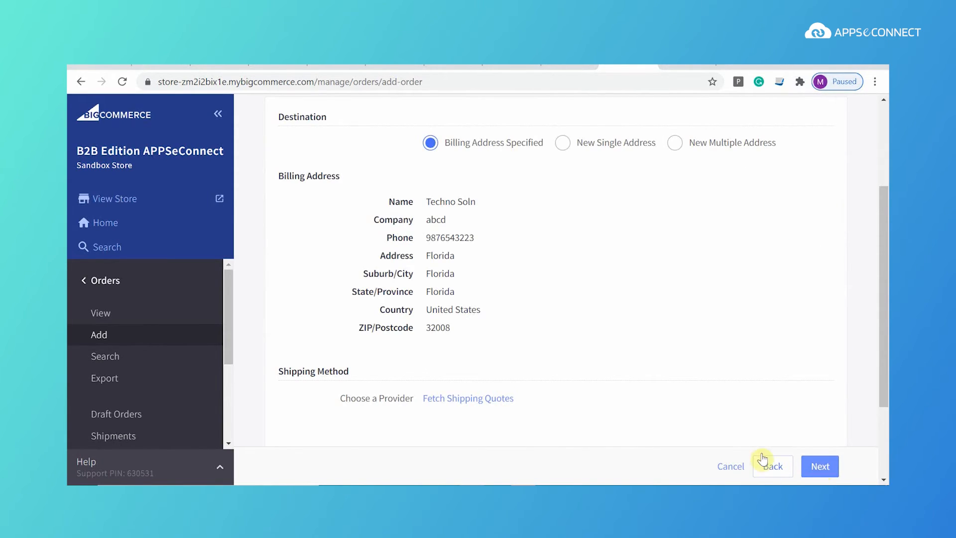
Step: Choose a payment method on Finalize and save the order with payment processed
{"action": "left_click", "coordinate": [819, 466]}
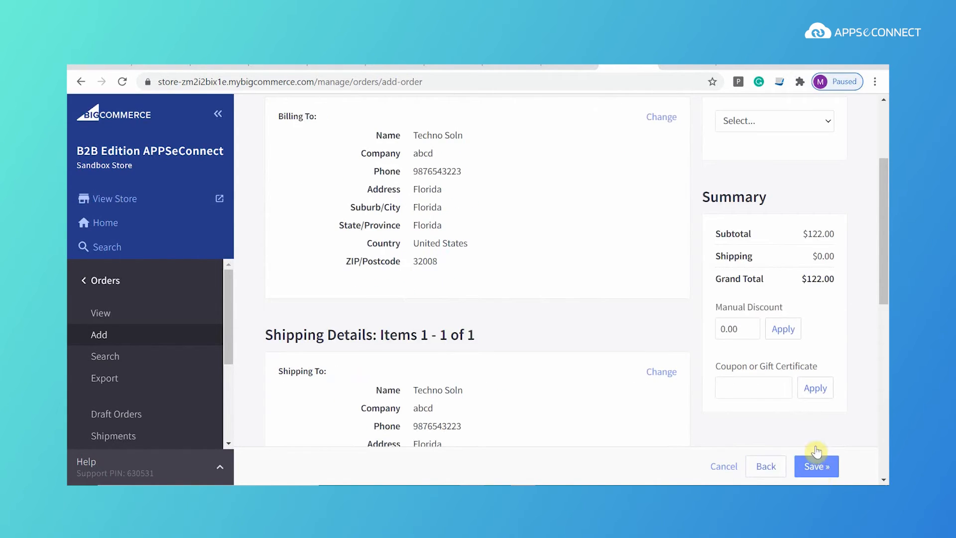
{"action": "scroll", "coordinate": [817, 443], "scroll_direction": "up", "scroll_amount": 1}
{"action": "scroll", "coordinate": [817, 443], "scroll_direction": "up", "scroll_amount": 2}
{"action": "left_click", "coordinate": [784, 253]}
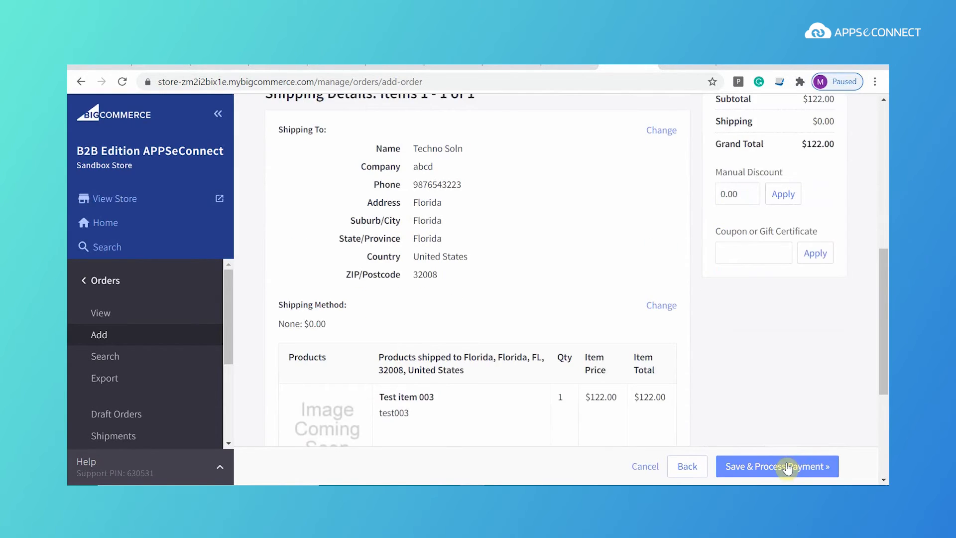
{"action": "left_click", "coordinate": [787, 468]}
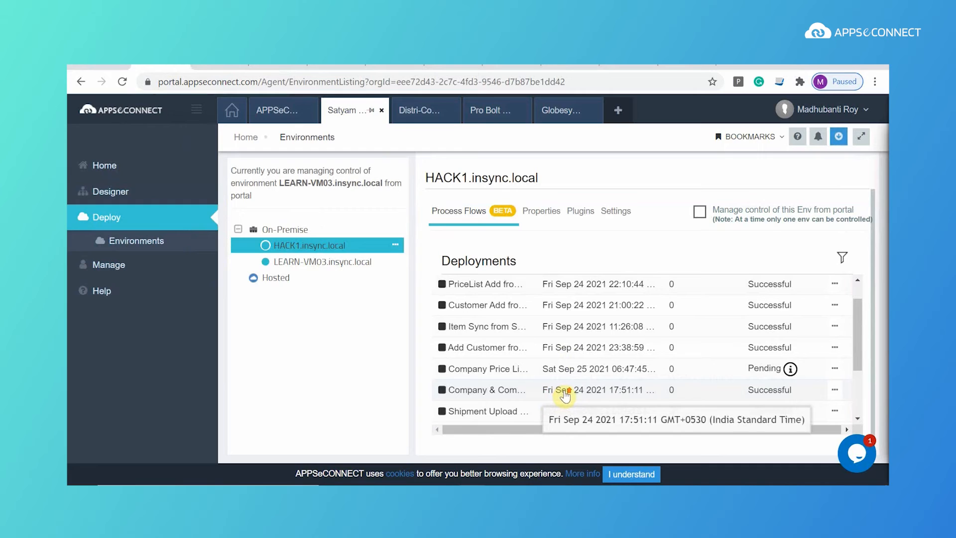
Step: Execute the Order Add from Bigcommerce to SAP flow from its Deployments row
{"action": "scroll", "coordinate": [840, 361], "scroll_direction": "down", "scroll_amount": 2}
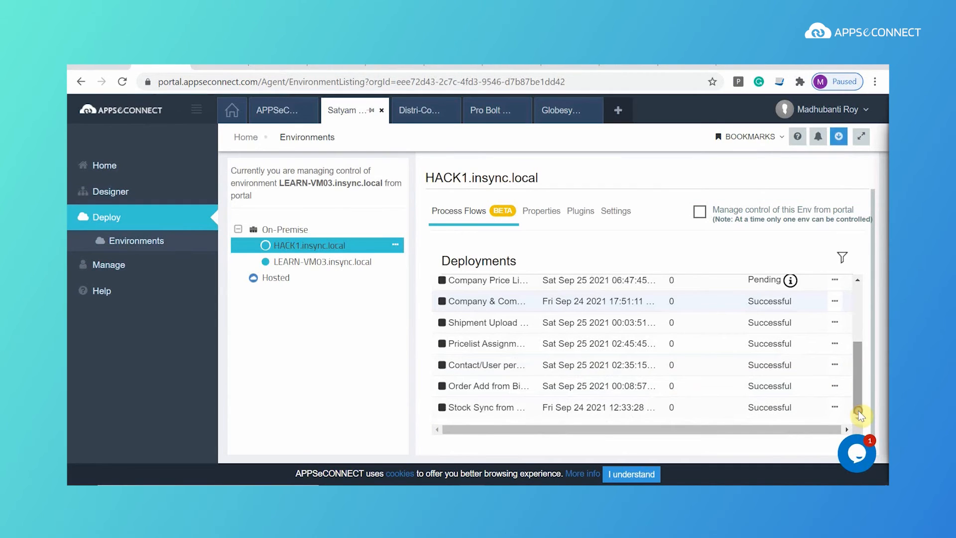
{"action": "left_click", "coordinate": [835, 388]}
{"action": "left_click", "coordinate": [794, 308]}
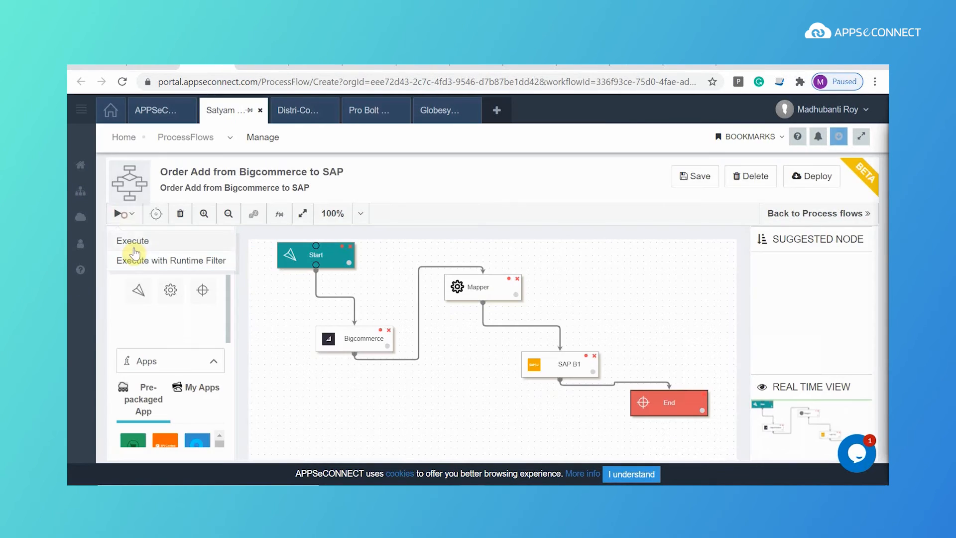
{"action": "left_click", "coordinate": [138, 241]}
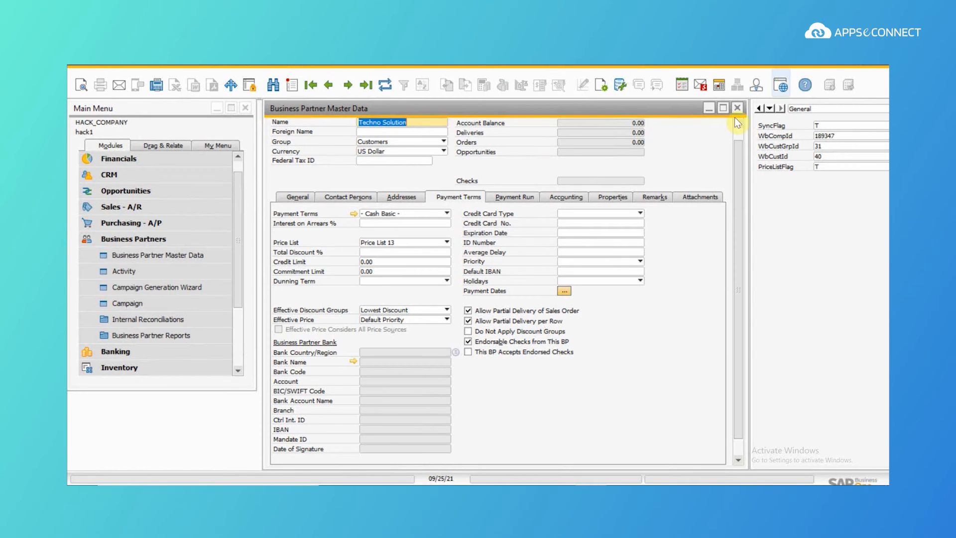
Step: Open the synced Techno Solution sales order for test003 and show its user-defined fields (web order 113)
{"action": "left_click", "coordinate": [737, 109]}
{"action": "left_click", "coordinate": [173, 240]}
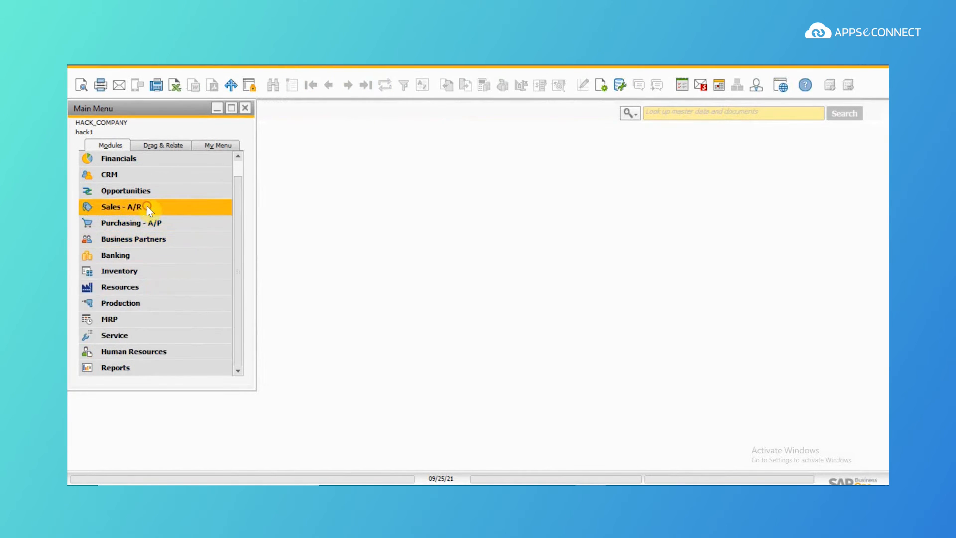
{"action": "left_click", "coordinate": [147, 206]}
{"action": "left_click", "coordinate": [145, 210]}
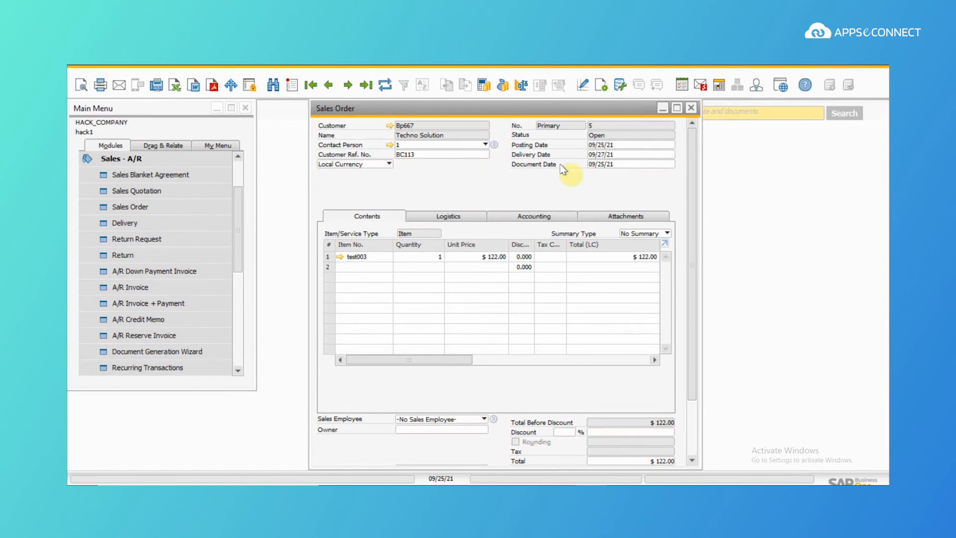
{"action": "key", "text": "ctrl+shift+u"}
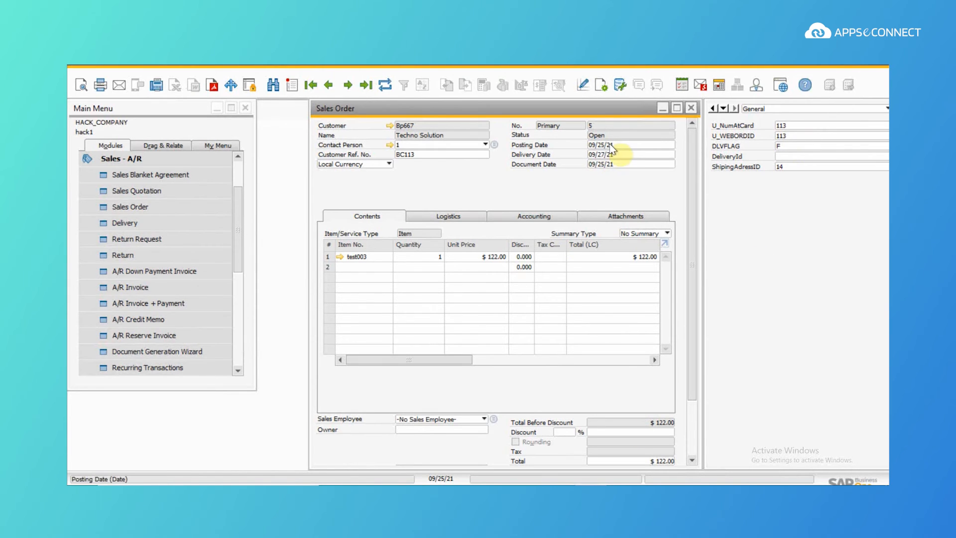
{"action": "scroll", "coordinate": [694, 403], "scroll_direction": "down", "scroll_amount": 3}
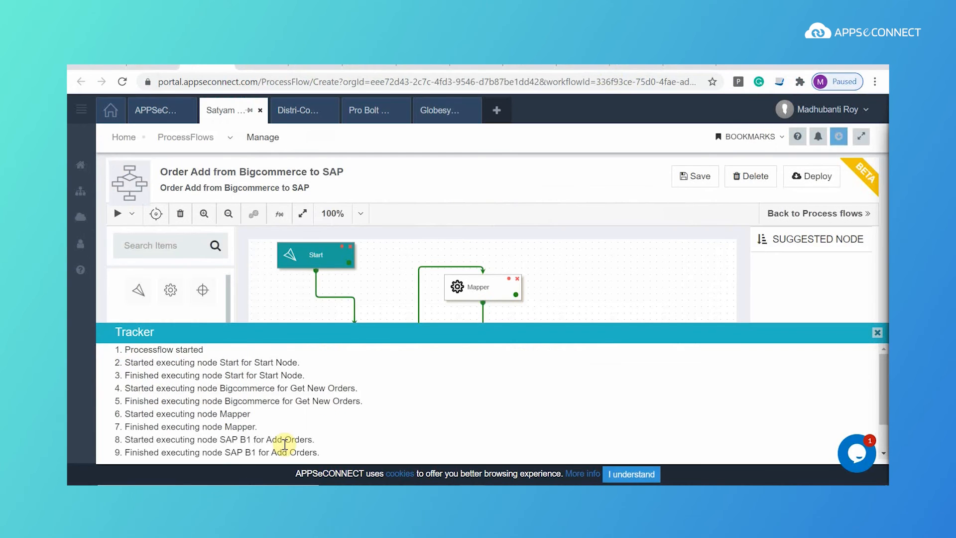
{"action": "left_click_drag", "start_coordinate": [877, 374], "coordinate": [878, 442]}
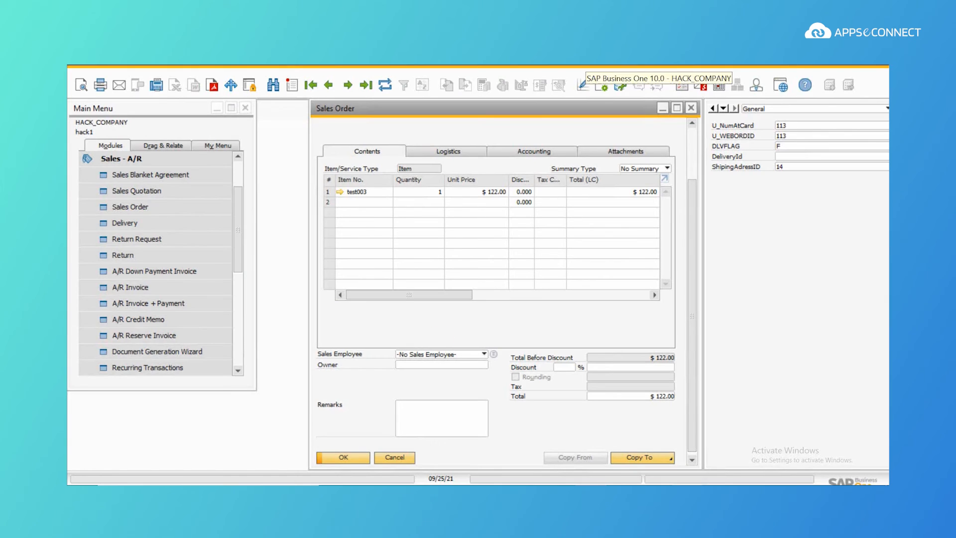
Step: Copy the sales order to a delivery with tracking number 3333
{"action": "left_click", "coordinate": [646, 456]}
{"action": "left_click", "coordinate": [639, 417]}
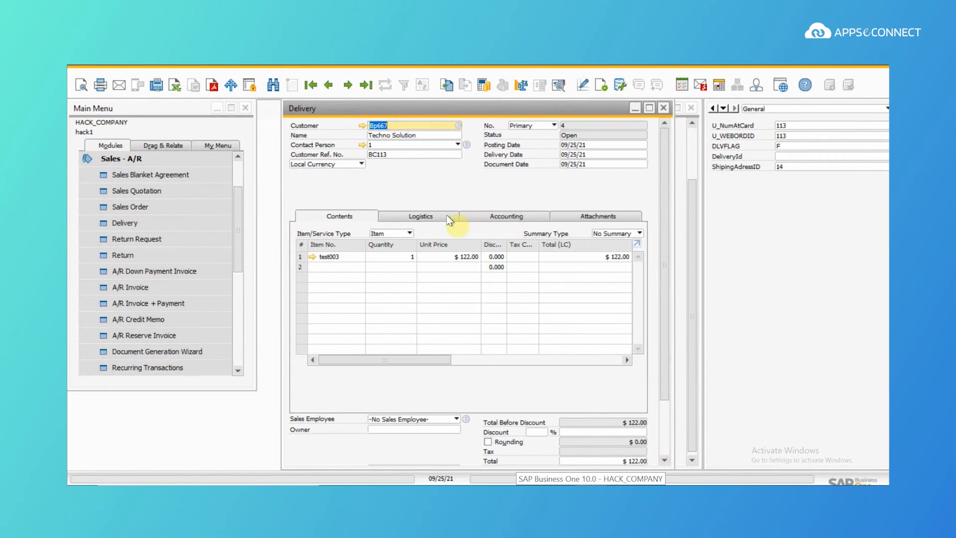
{"action": "left_click", "coordinate": [449, 219]}
{"action": "left_click", "coordinate": [568, 272]}
{"action": "type", "text": "3333"}
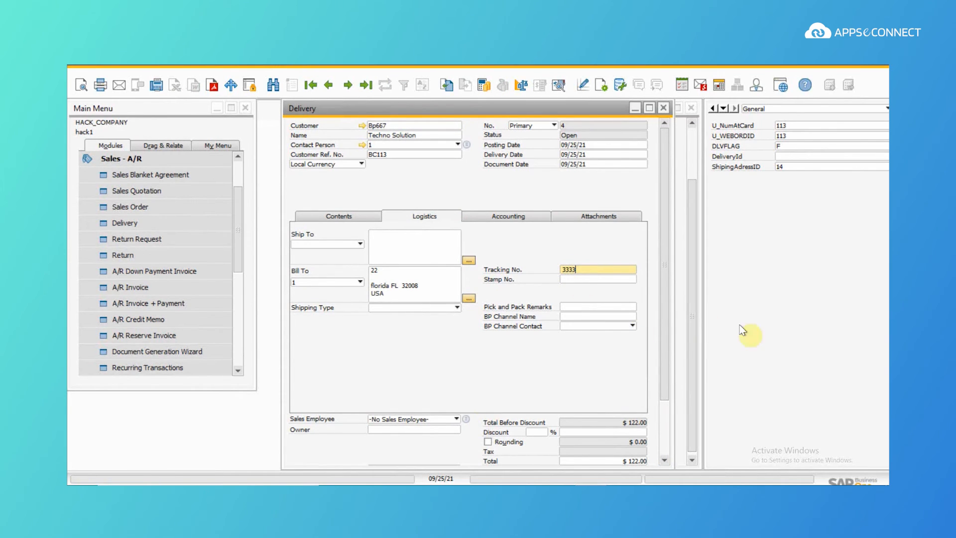
Step: Add the $122.00 test003 delivery document and confirm it
{"action": "left_click", "coordinate": [361, 218]}
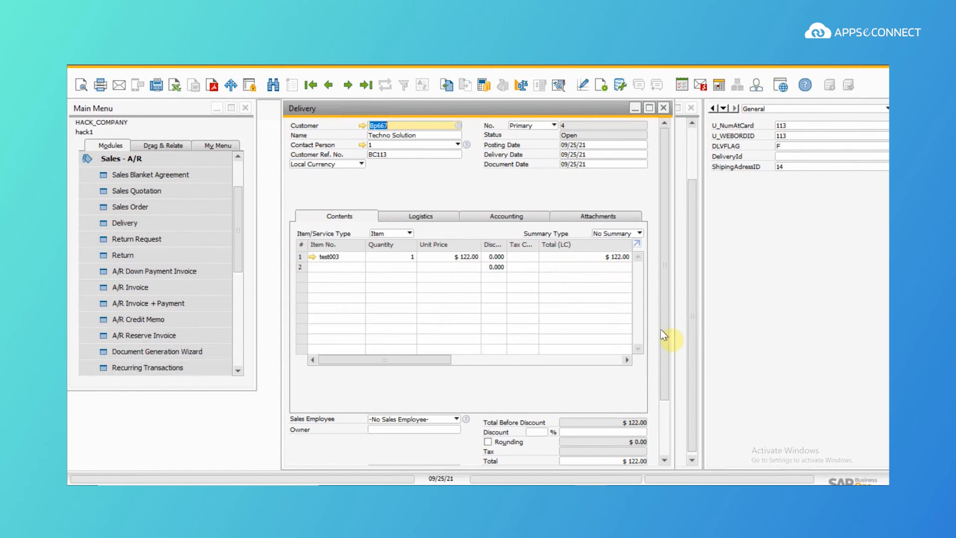
{"action": "left_click", "coordinate": [667, 357]}
{"action": "left_click_drag", "start_coordinate": [667, 357], "coordinate": [661, 432]}
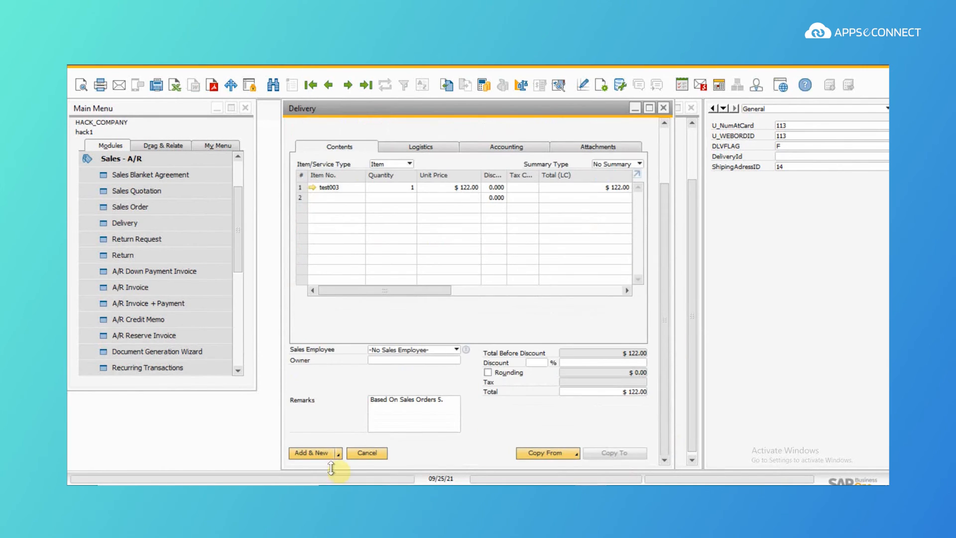
{"action": "left_click", "coordinate": [324, 453]}
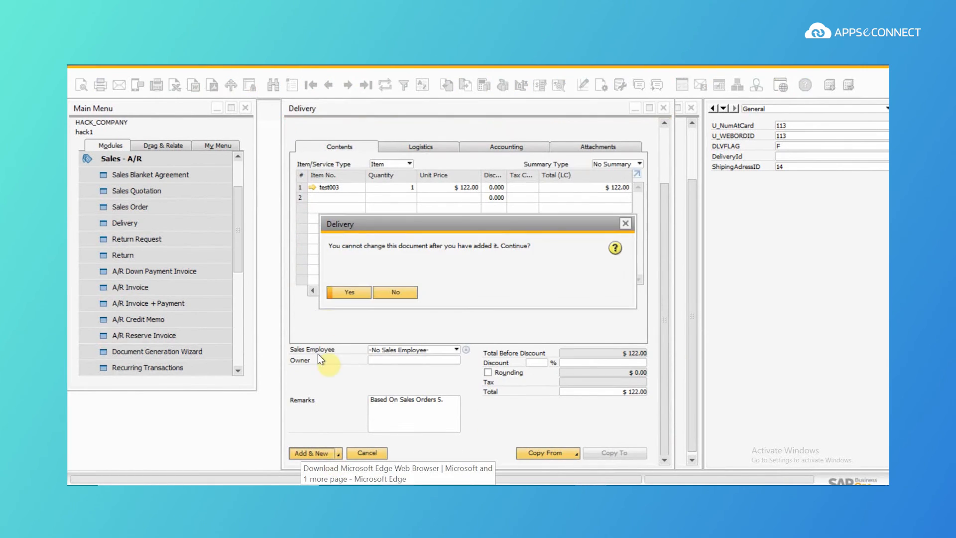
{"action": "left_click", "coordinate": [350, 293]}
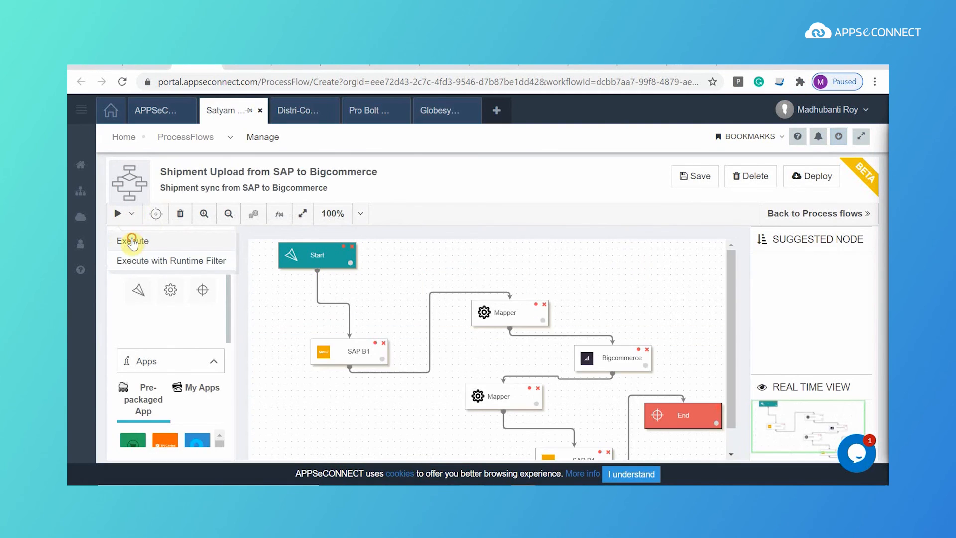
Step: Execute the Shipment Upload from SAP to Bigcommerce flow, then return to BigCommerce's orders list
{"action": "left_click", "coordinate": [132, 241]}
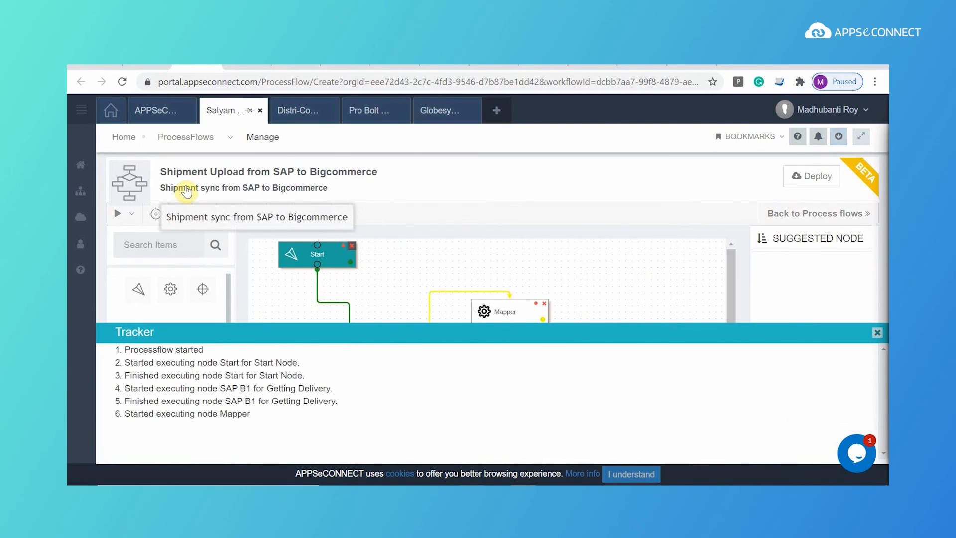
{"action": "left_click", "coordinate": [682, 66]}
{"action": "left_click", "coordinate": [643, 65]}
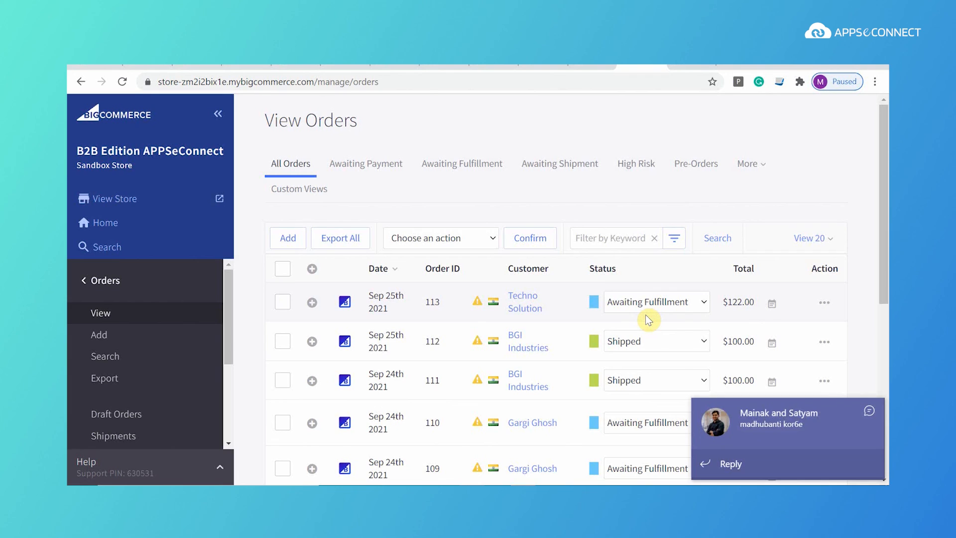
Step: Reload orders to see order 113 Shipped and check shipment tracking number 3333
{"action": "left_click", "coordinate": [869, 411]}
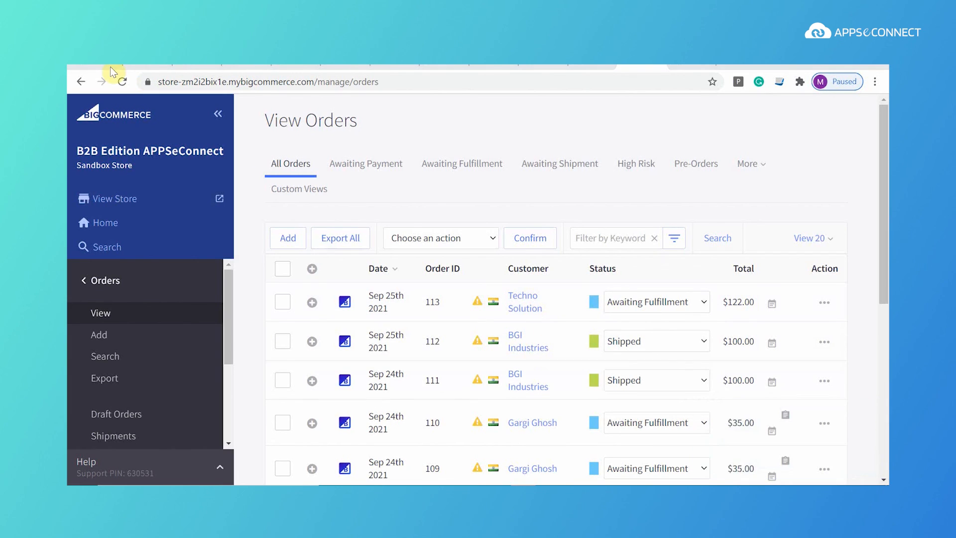
{"action": "left_click", "coordinate": [122, 80]}
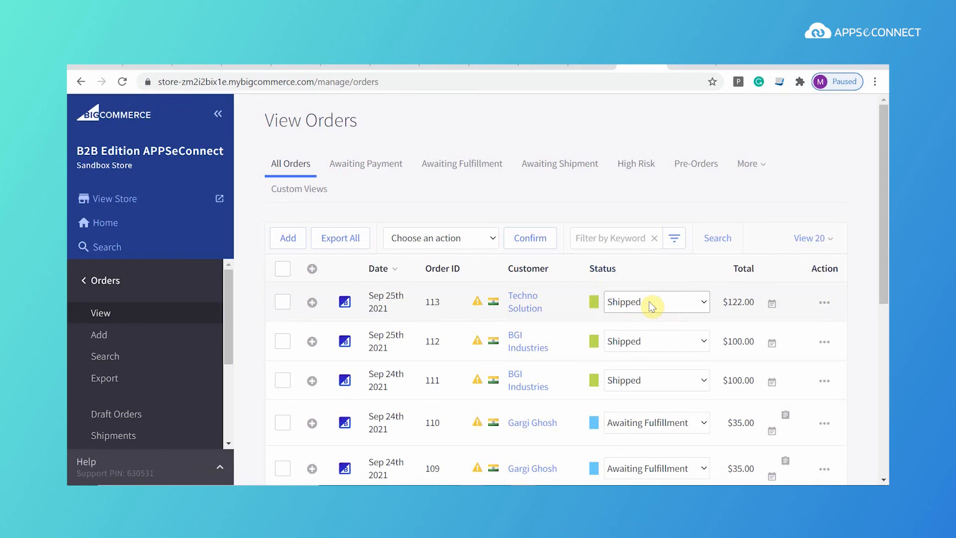
{"action": "left_click", "coordinate": [135, 441]}
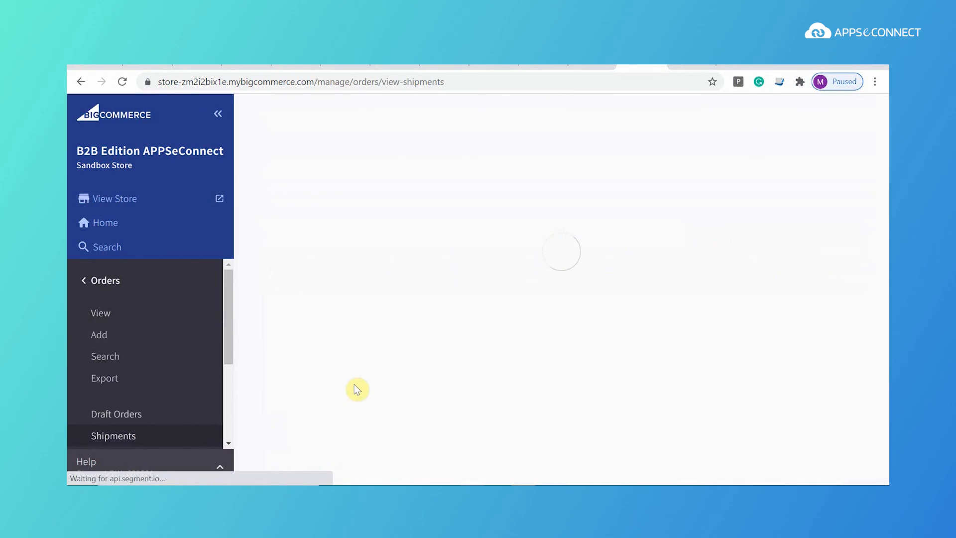
{"action": "left_click", "coordinate": [594, 292]}
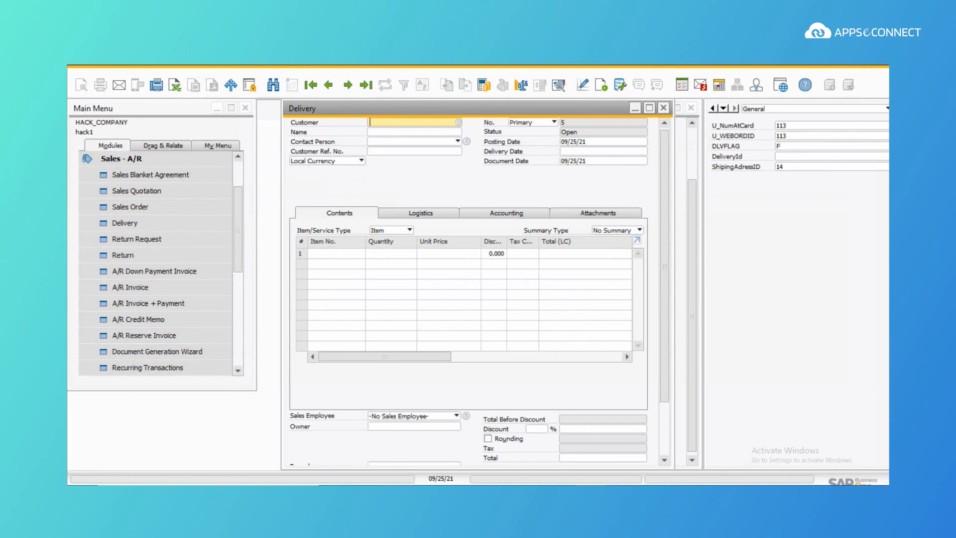
Step: Find delivery number 4, showing Techno Solution's test003 line at $122.00
{"action": "left_click", "coordinate": [275, 84]}
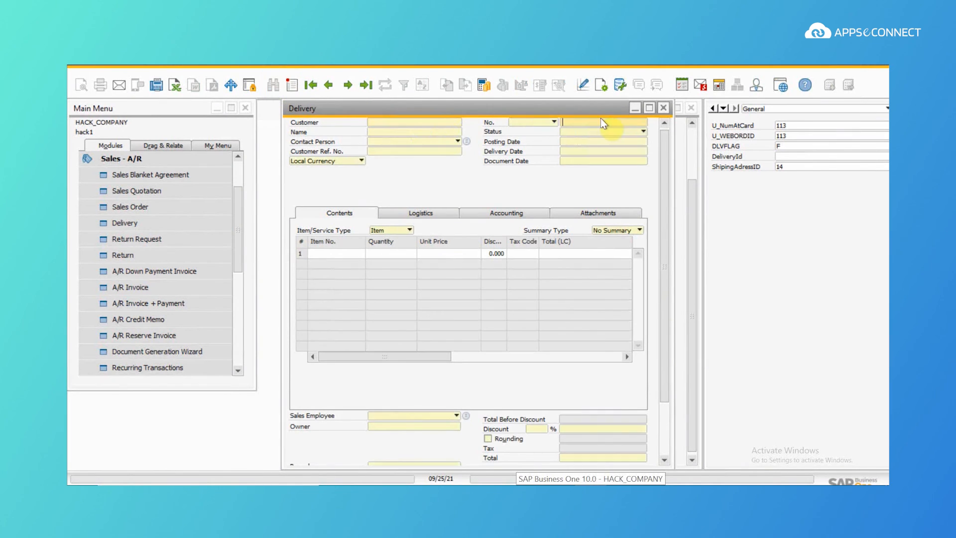
{"action": "type", "text": "4"}
{"action": "key", "text": "Return"}
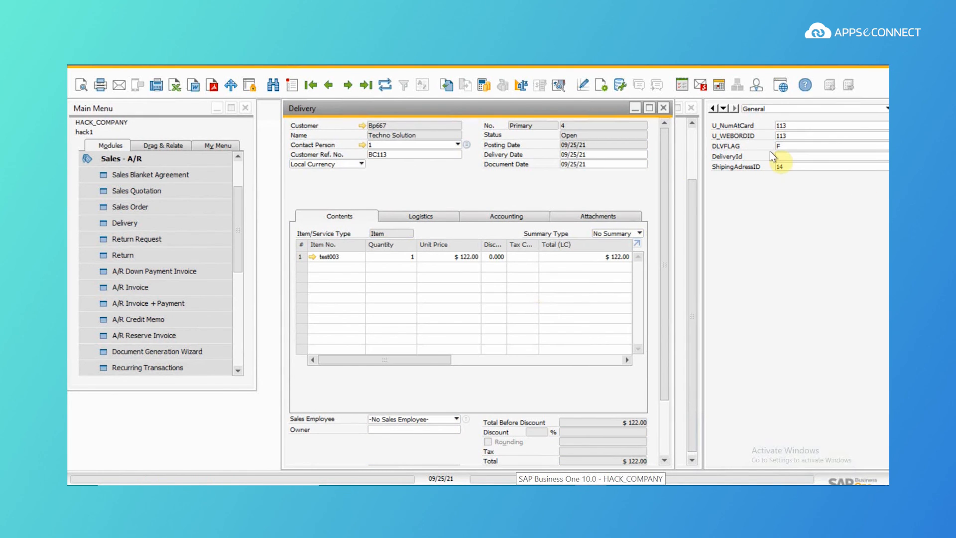